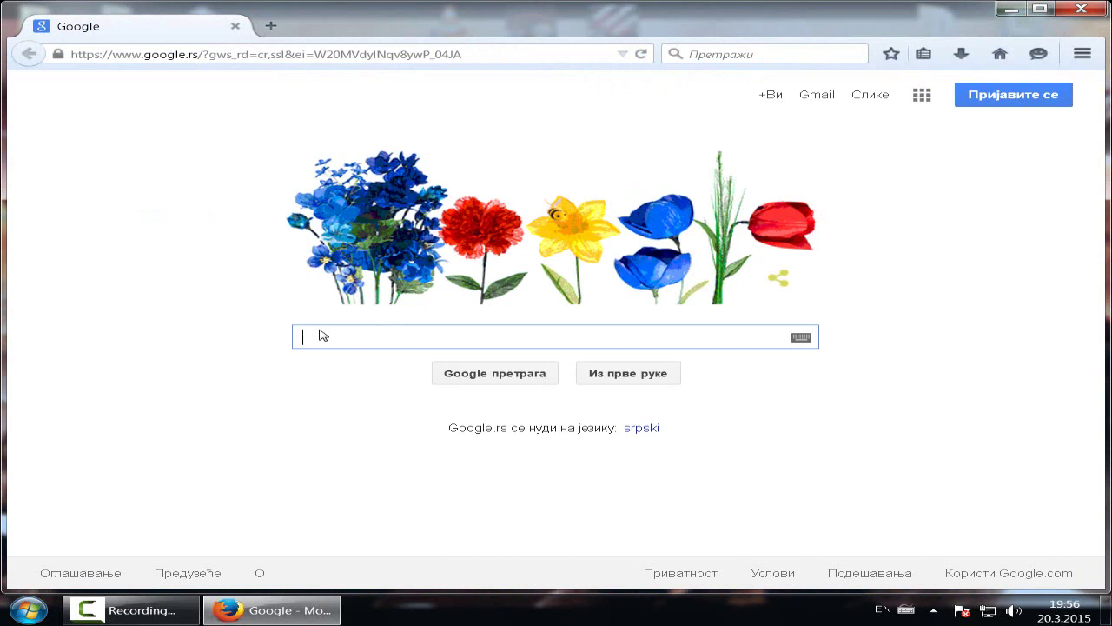
Search the web for "pyrate bay" and open the thepiratebay.se result.
{"action": "type", "text": "pyrate "}
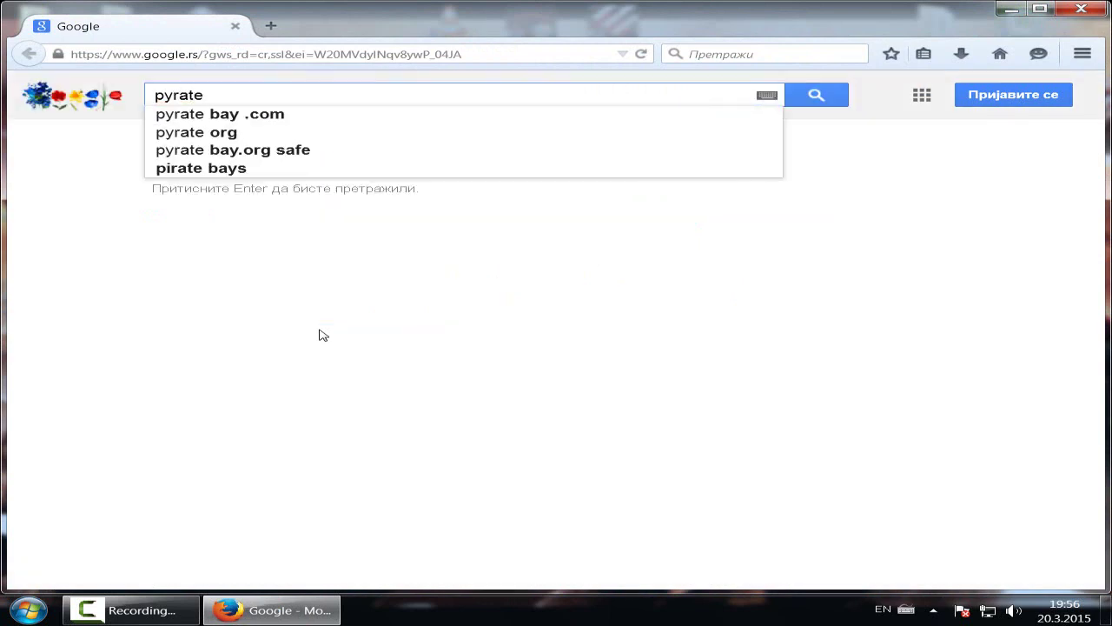
{"action": "type", "text": "bay"}
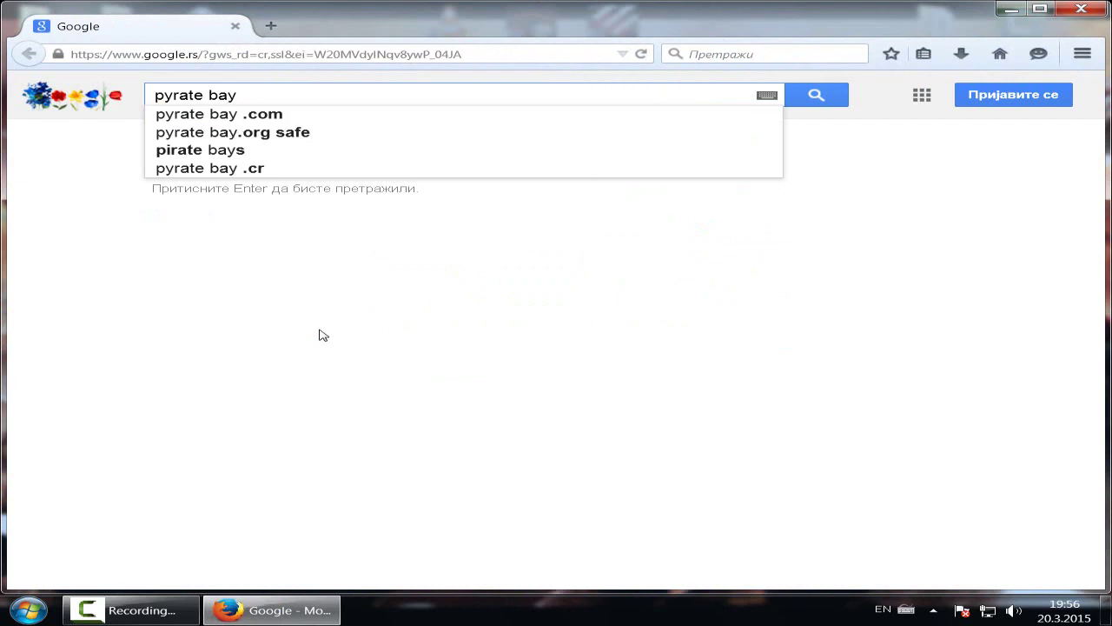
{"action": "key", "text": "Return"}
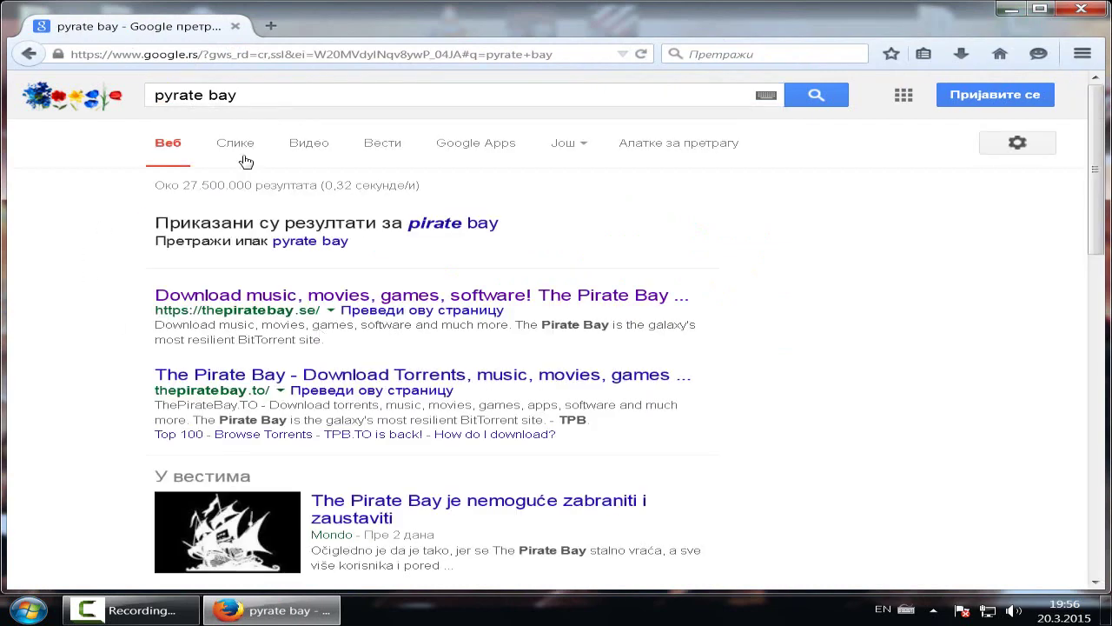
{"action": "scroll", "coordinate": [356, 260], "scroll_direction": "down", "scroll_amount": 2}
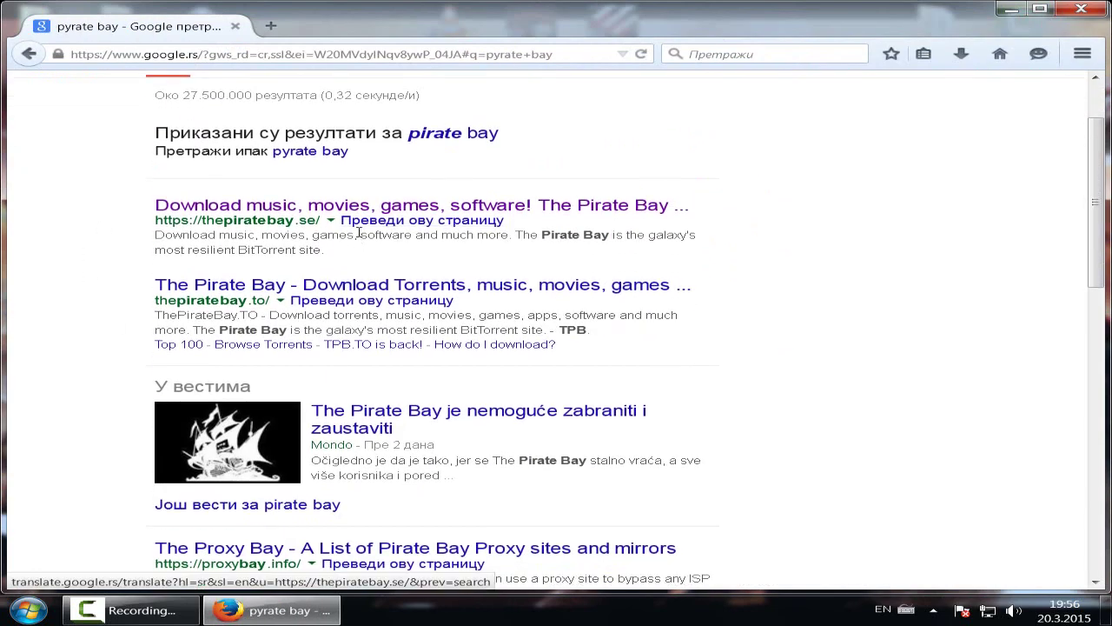
{"action": "left_click", "coordinate": [369, 207]}
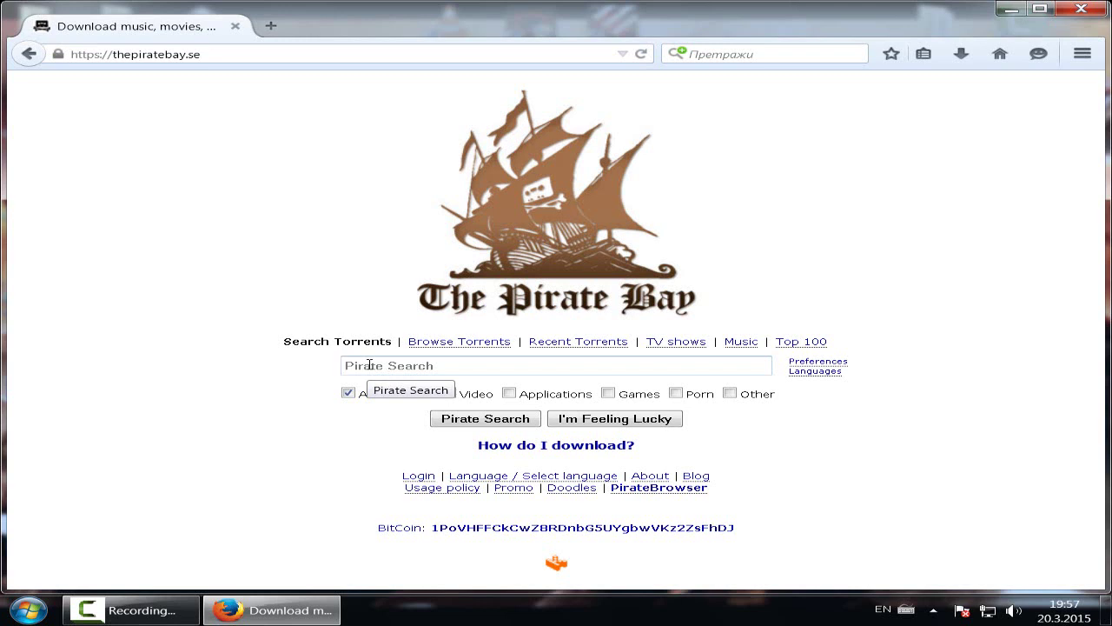
Search The Pirate Bay for "dead island" across all categories.
{"action": "type", "text": "de"}
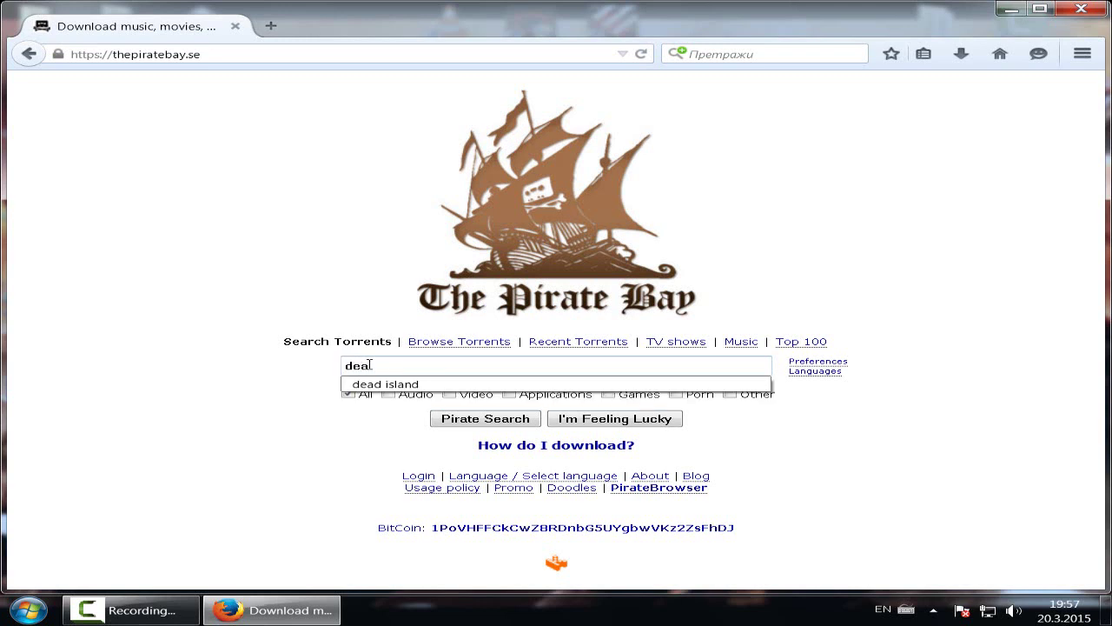
{"action": "type", "text": "a"}
{"action": "left_click", "coordinate": [398, 384]}
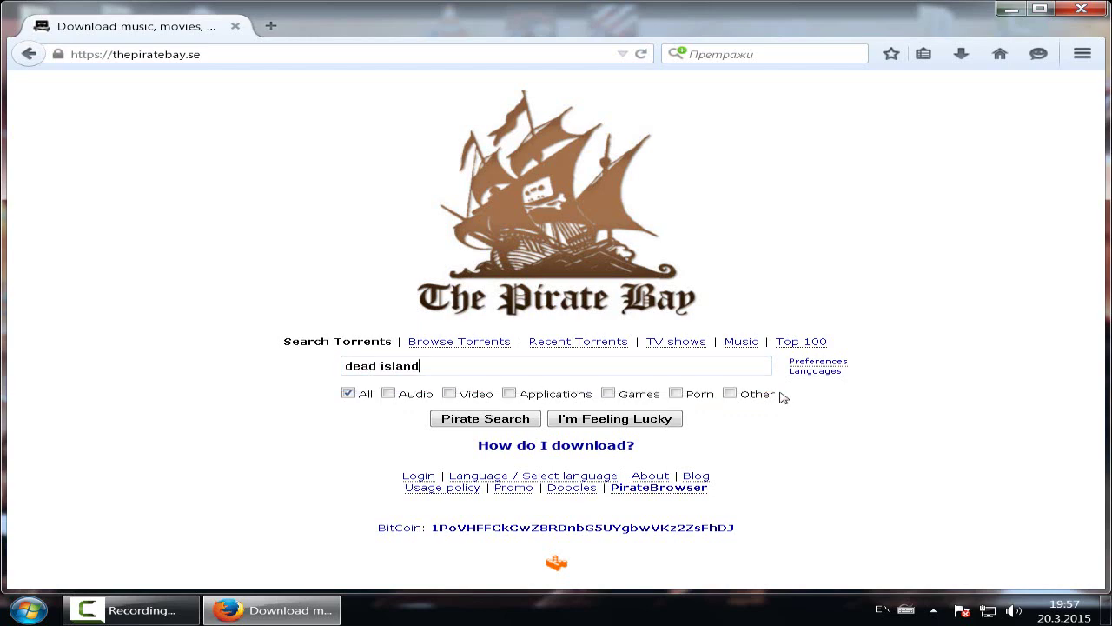
{"action": "left_click", "coordinate": [482, 418]}
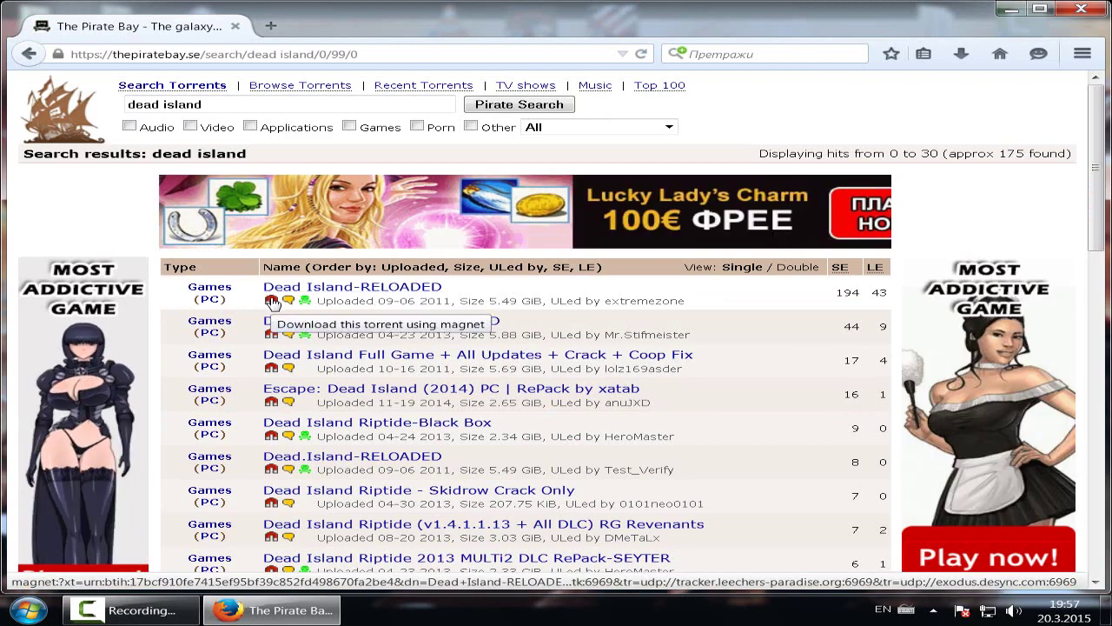
Open the magnet link of the 5.49 GiB Dead Island-RELOADED result by extremezone and add the torrent to µTorrent, saving in D:\download\.
{"action": "left_click", "coordinate": [272, 302]}
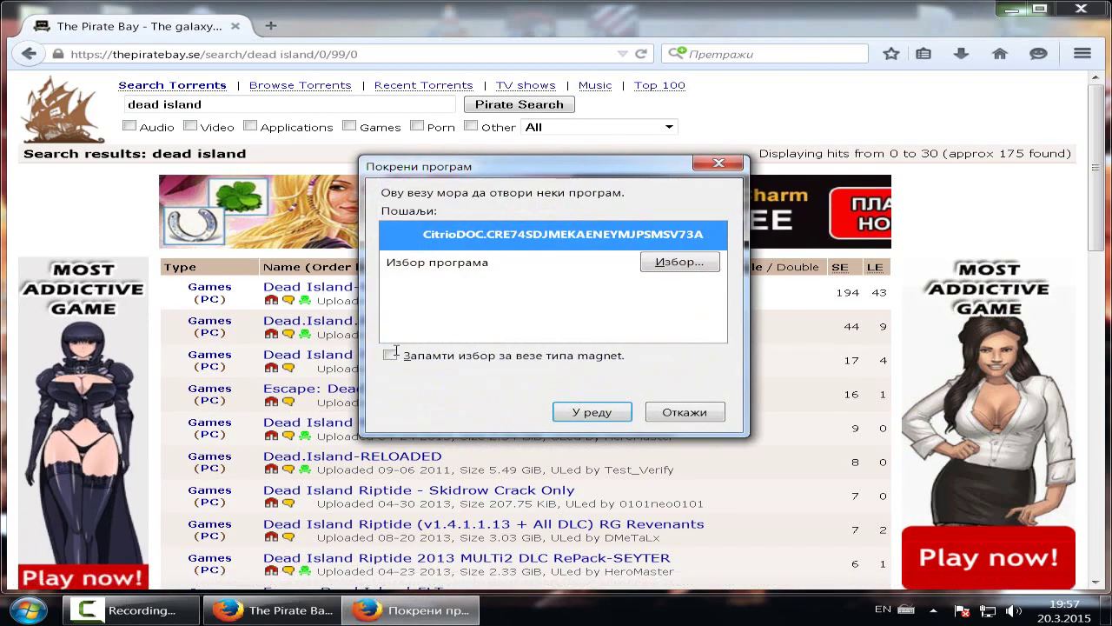
{"action": "left_click", "coordinate": [591, 413]}
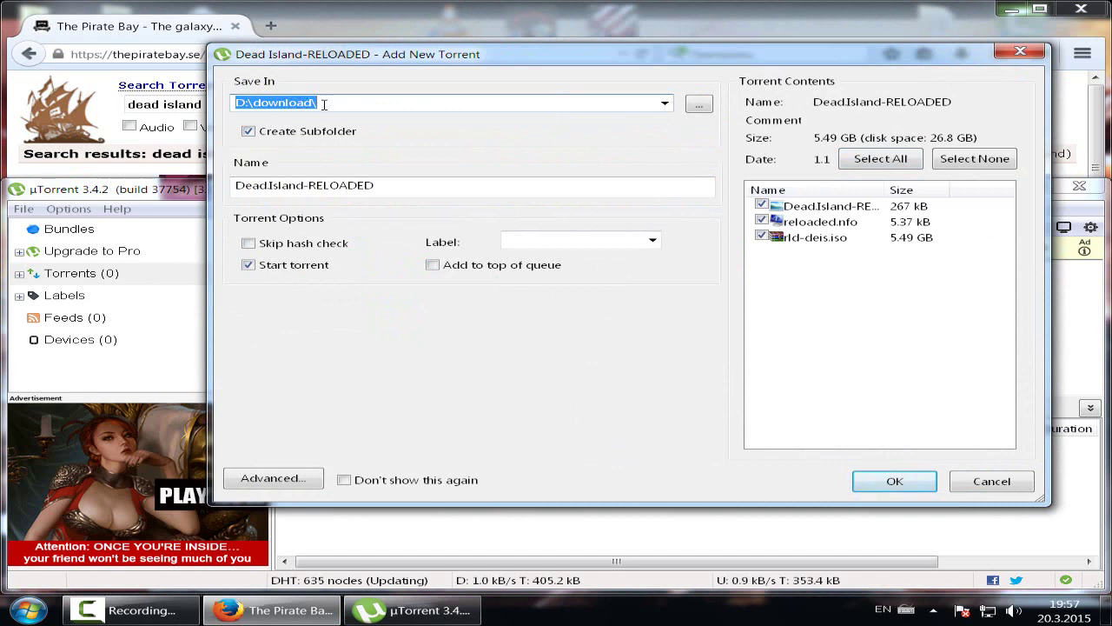
{"action": "left_click", "coordinate": [902, 483]}
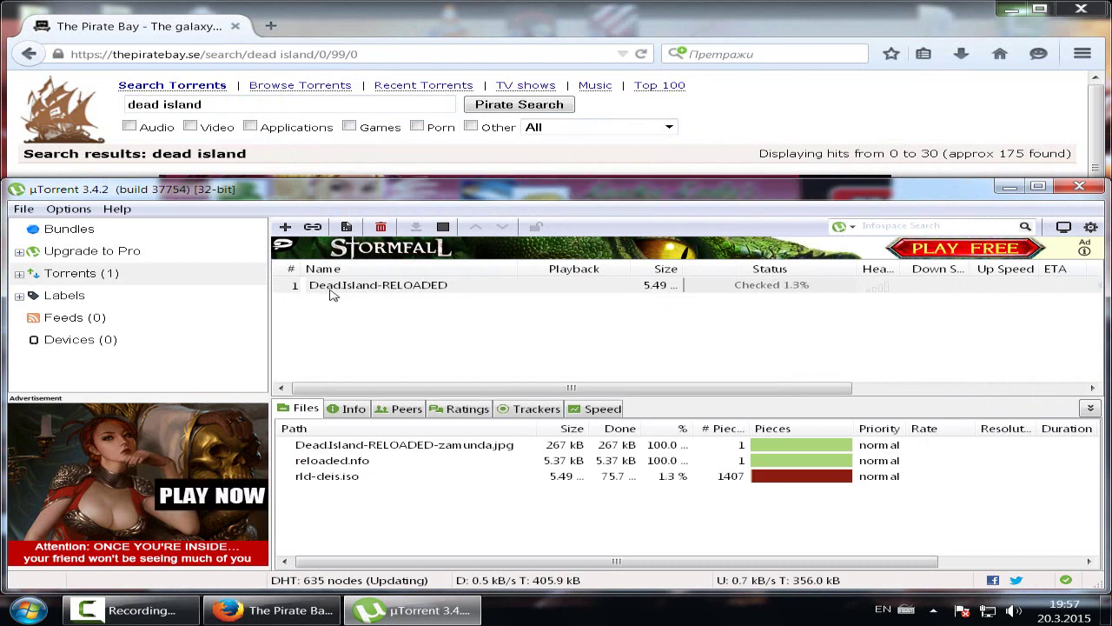
Remove the Dead.Island-RELOADED torrent from µTorrent's torrent list.
{"action": "right_click", "coordinate": [476, 293]}
{"action": "left_click", "coordinate": [534, 471]}
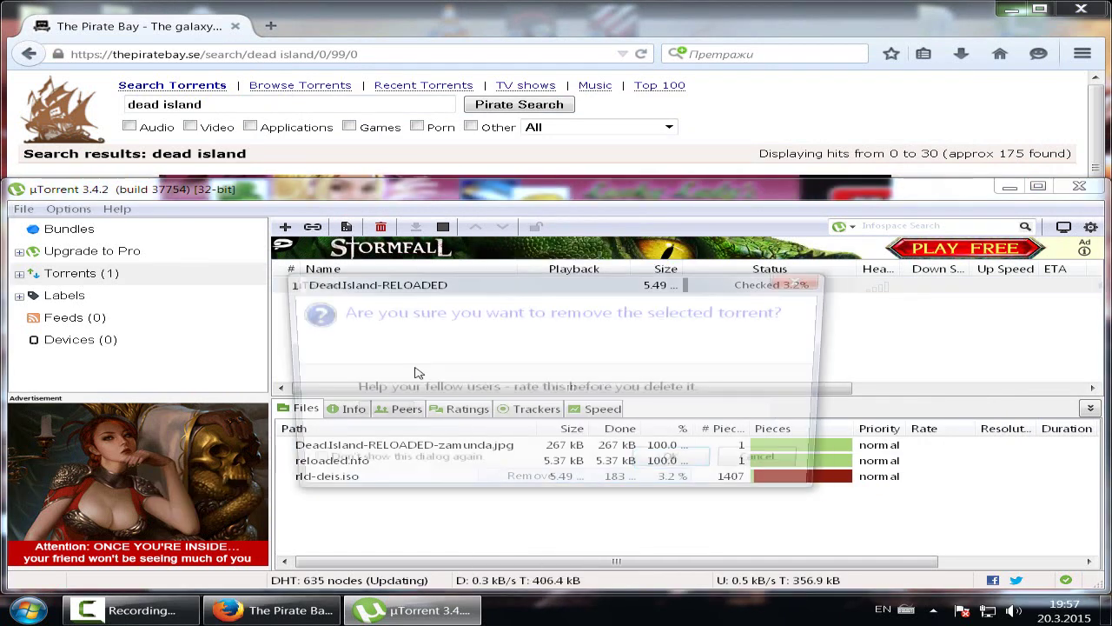
{"action": "left_click", "coordinate": [681, 464]}
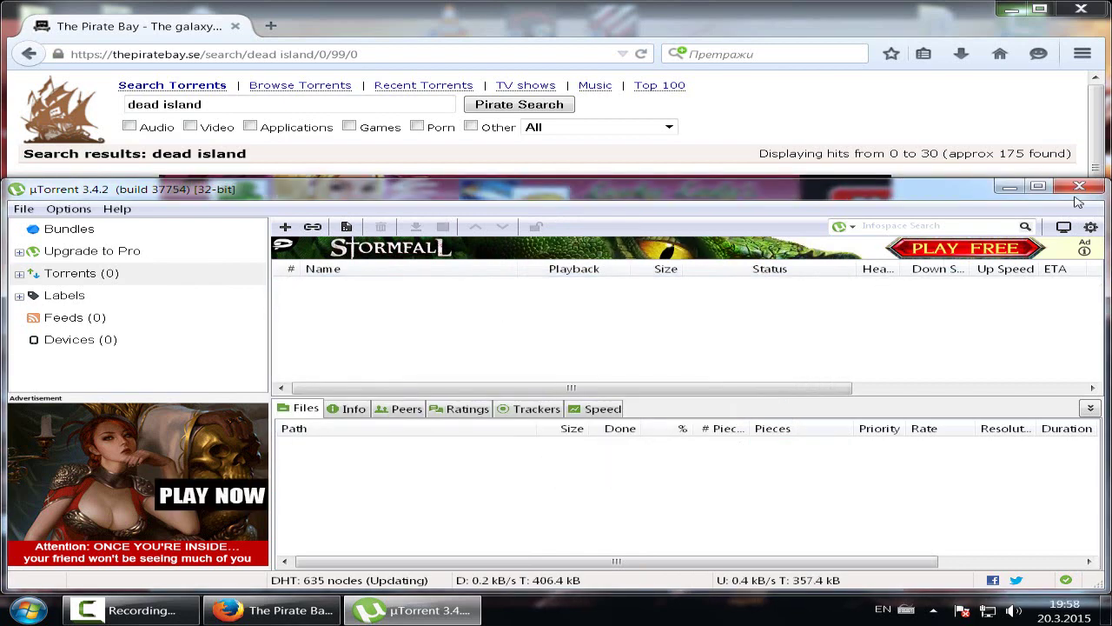
Close µTorrent and the browser, and refresh the desktop.
{"action": "left_click", "coordinate": [1079, 187]}
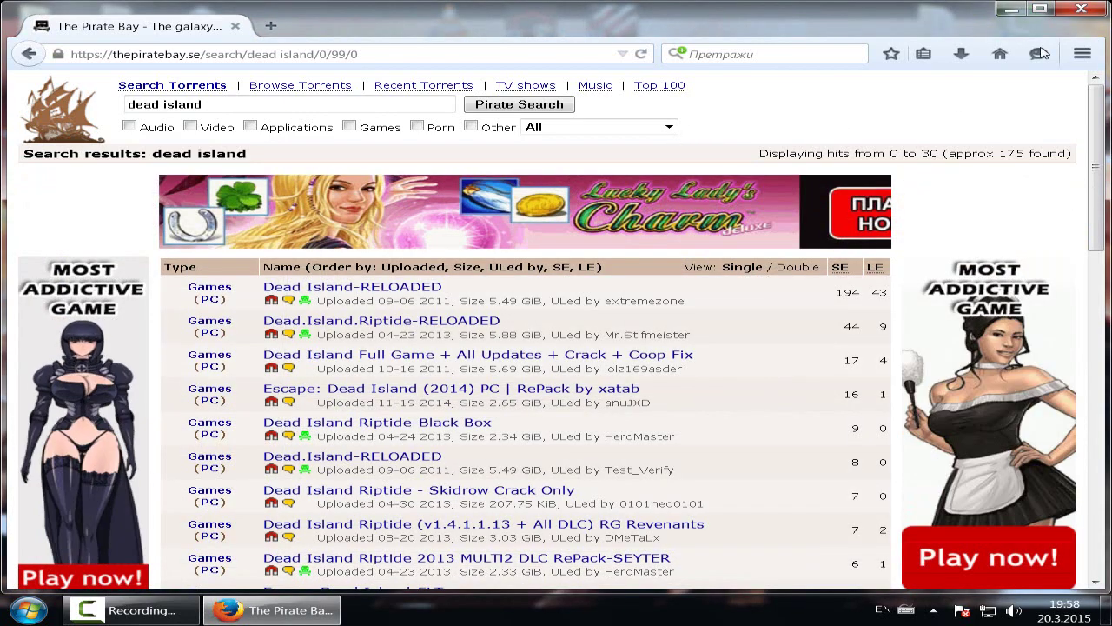
{"action": "left_click", "coordinate": [1081, 9]}
{"action": "right_click", "coordinate": [705, 304]}
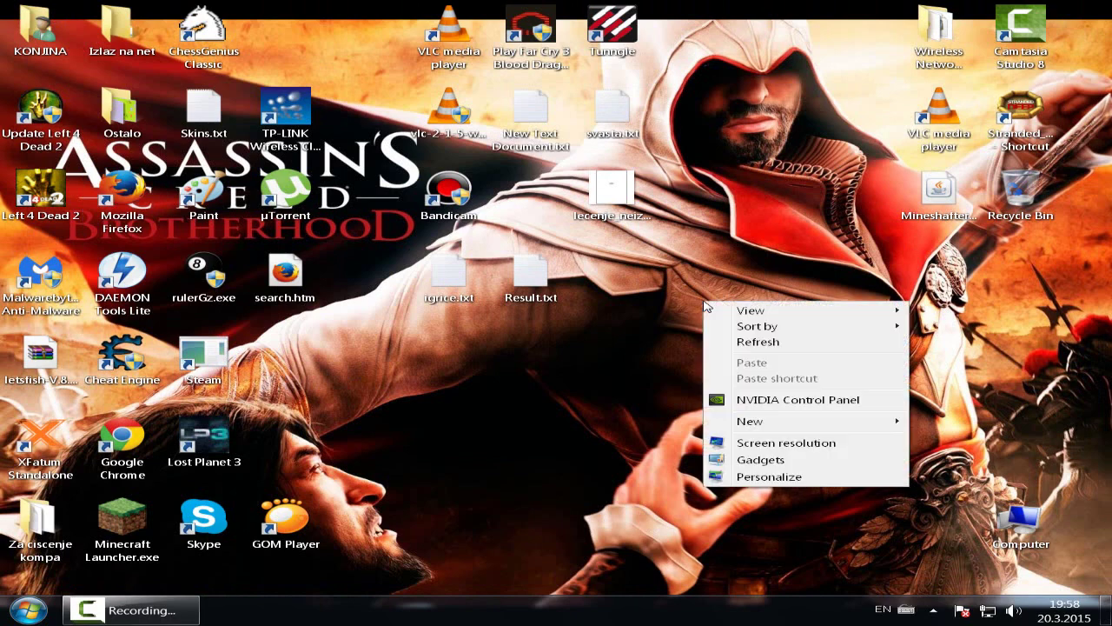
{"action": "left_click", "coordinate": [748, 342]}
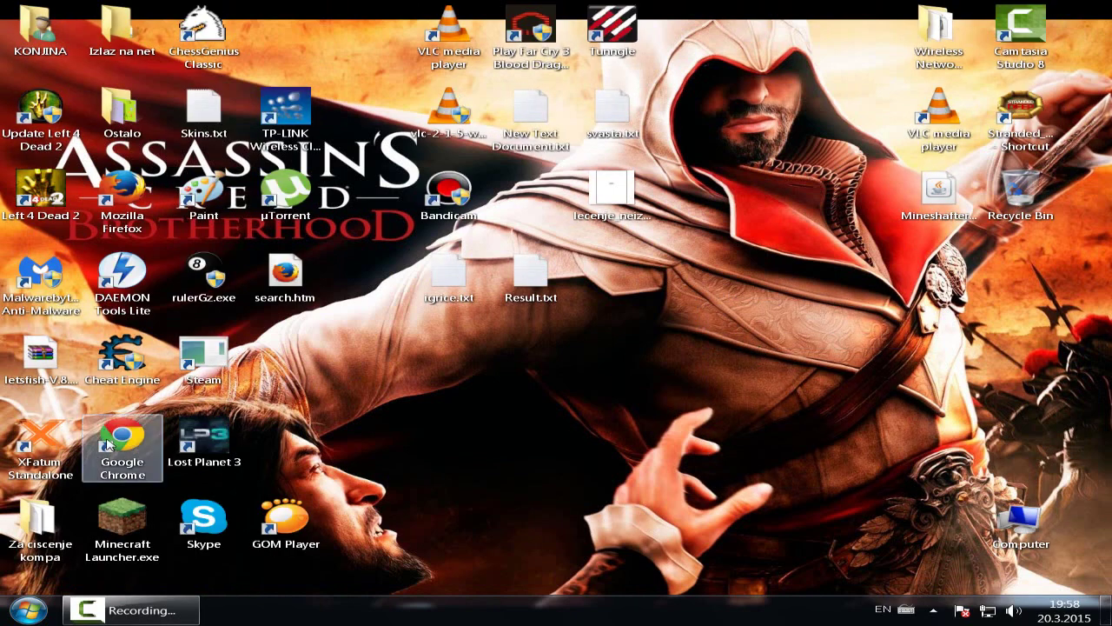
Open the D:\download\Dead.Island-RELOADED folder from Computer to view the downloaded files.
{"action": "double_click", "coordinate": [1019, 521]}
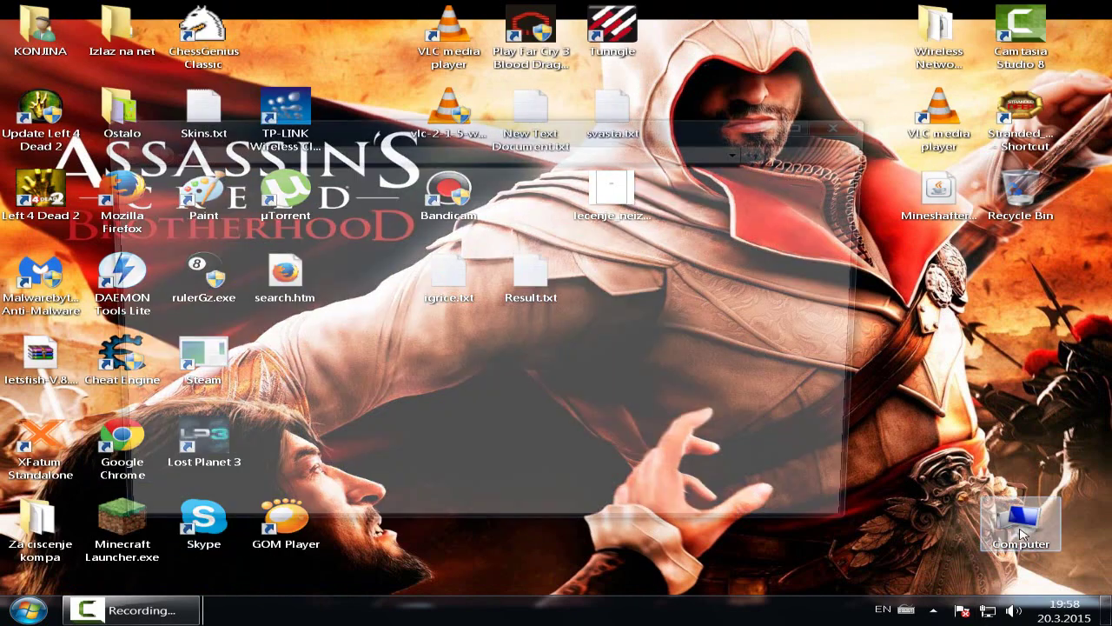
{"action": "double_click", "coordinate": [319, 266]}
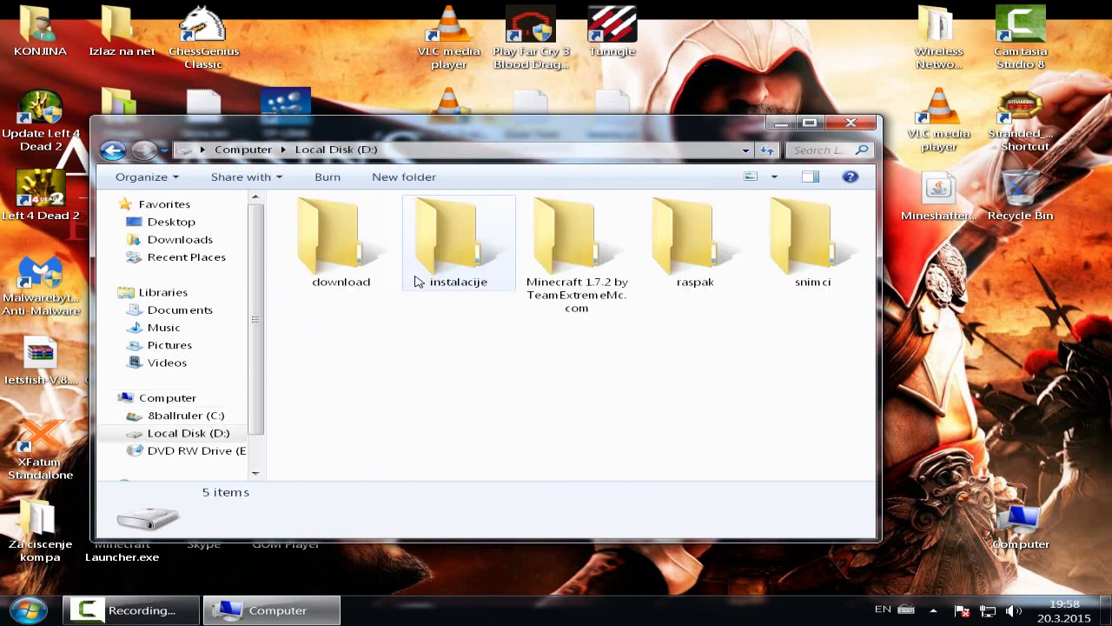
{"action": "double_click", "coordinate": [319, 260]}
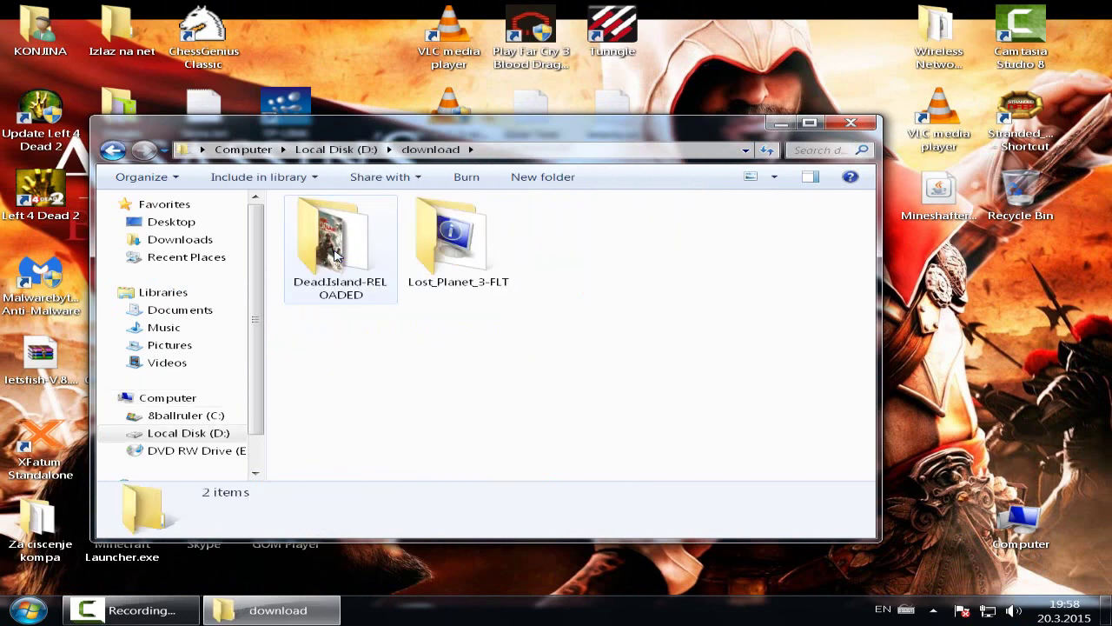
{"action": "double_click", "coordinate": [345, 254]}
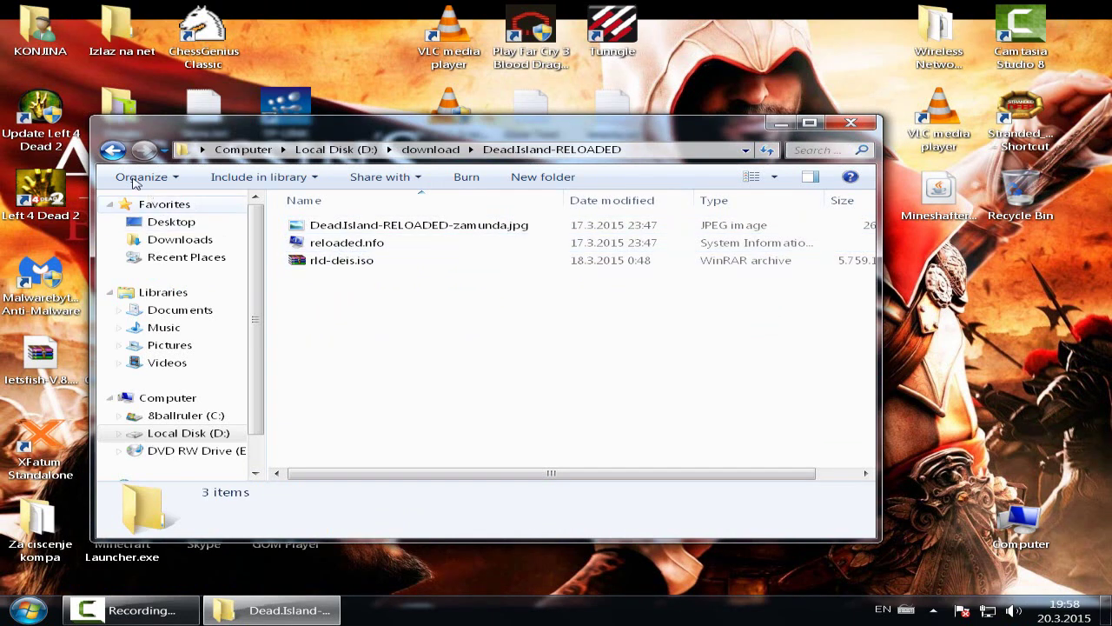
Create a new folder named "dead island" inside D:\raspak.
{"action": "left_click", "coordinate": [113, 150]}
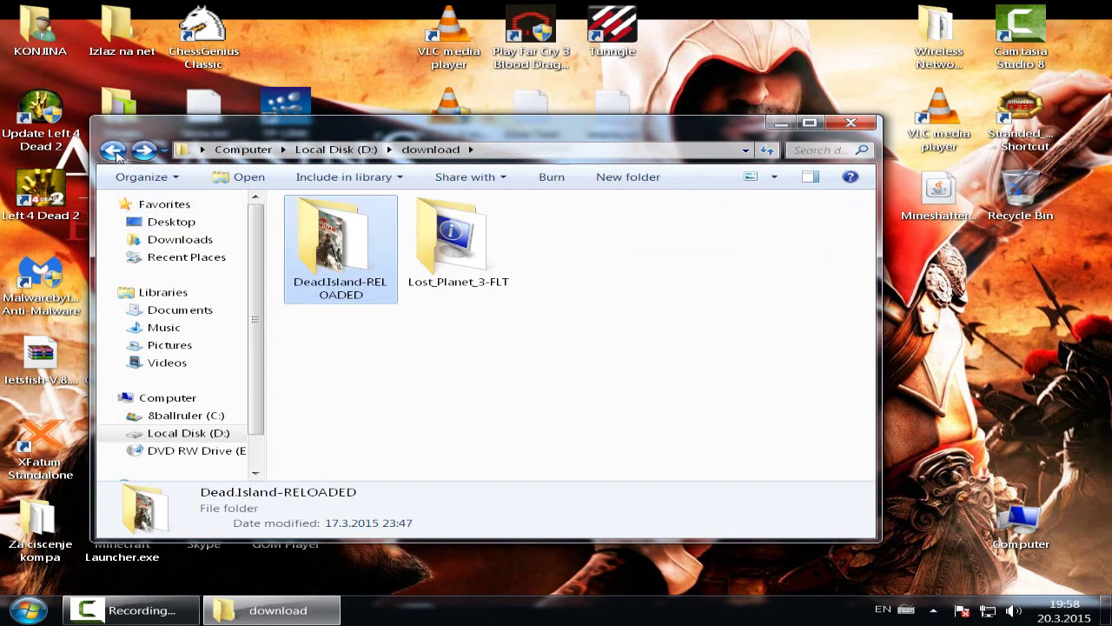
{"action": "left_click", "coordinate": [113, 151]}
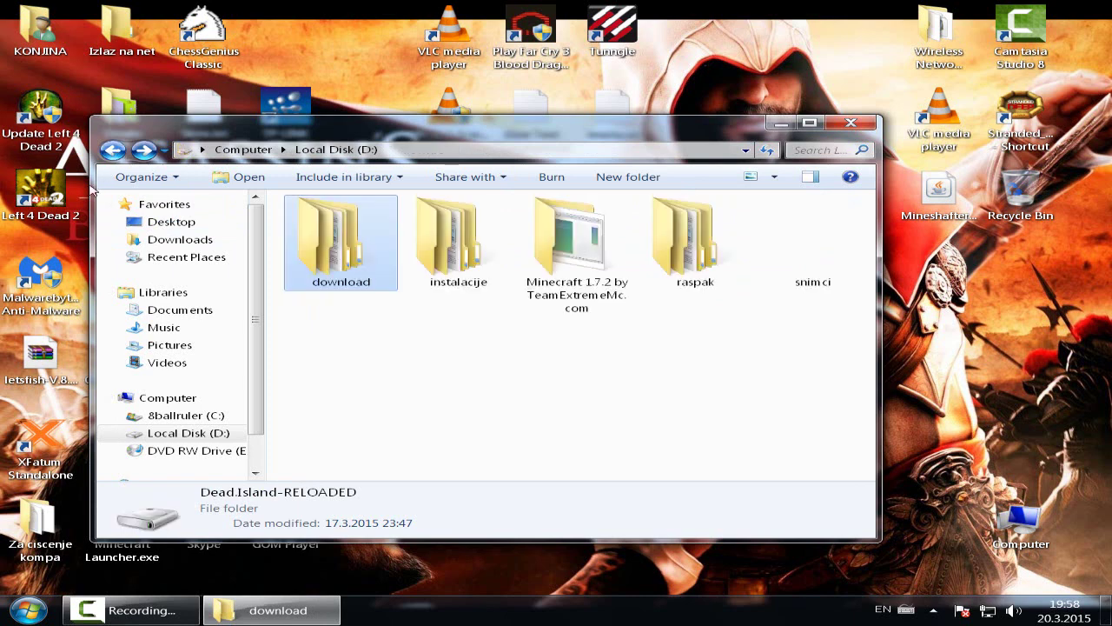
{"action": "double_click", "coordinate": [683, 240]}
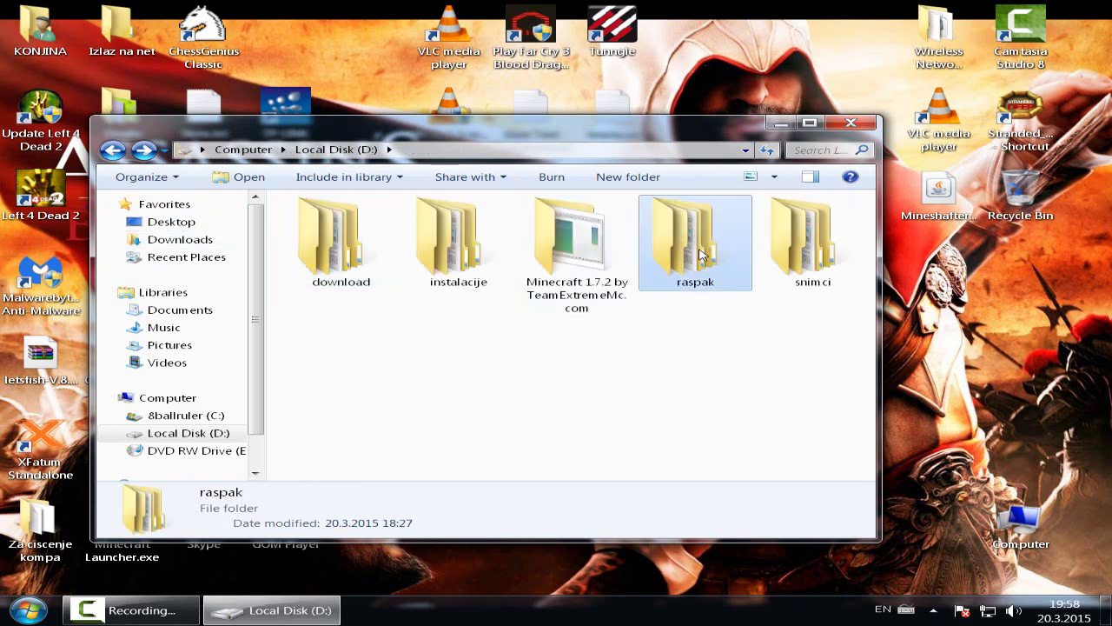
{"action": "right_click", "coordinate": [533, 378]}
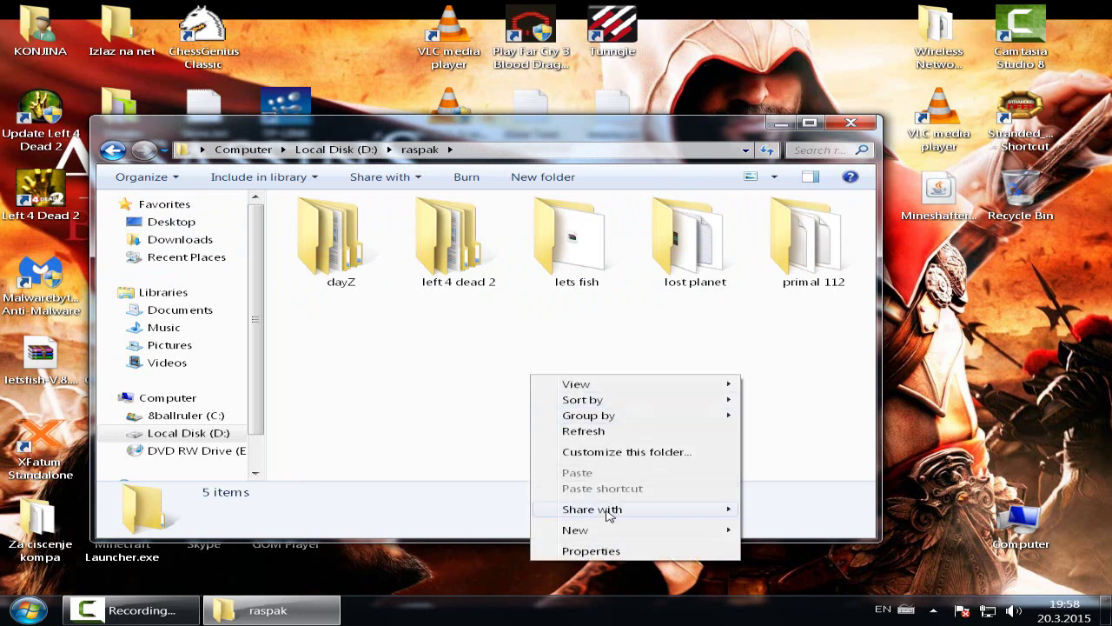
{"action": "mouse_move", "coordinate": [596, 532]}
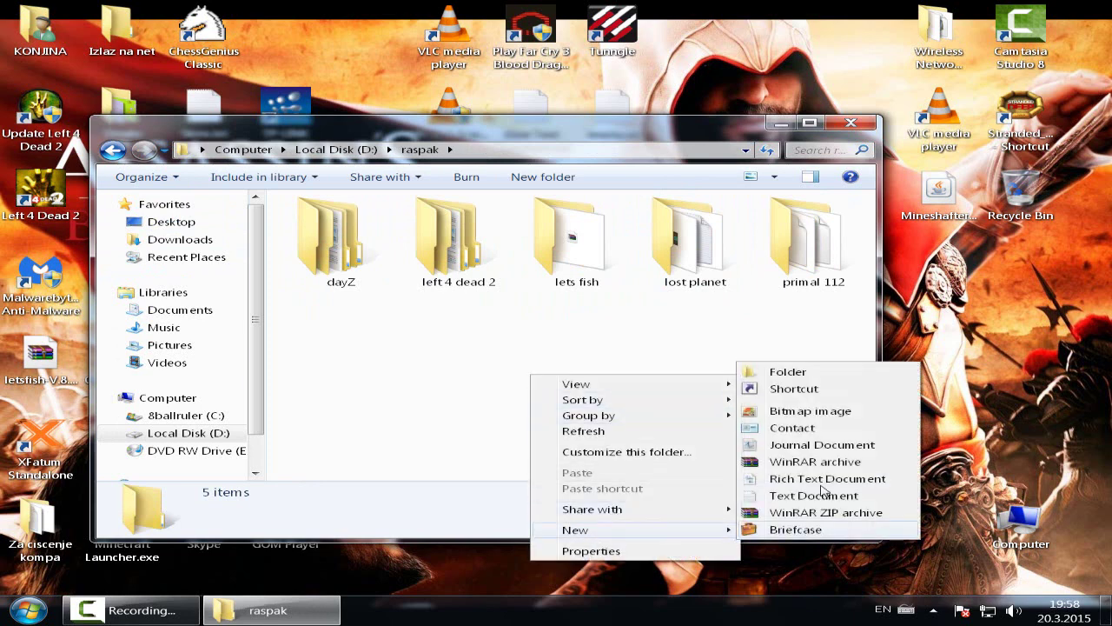
{"action": "left_click", "coordinate": [805, 374]}
{"action": "key", "text": "BackSpace"}
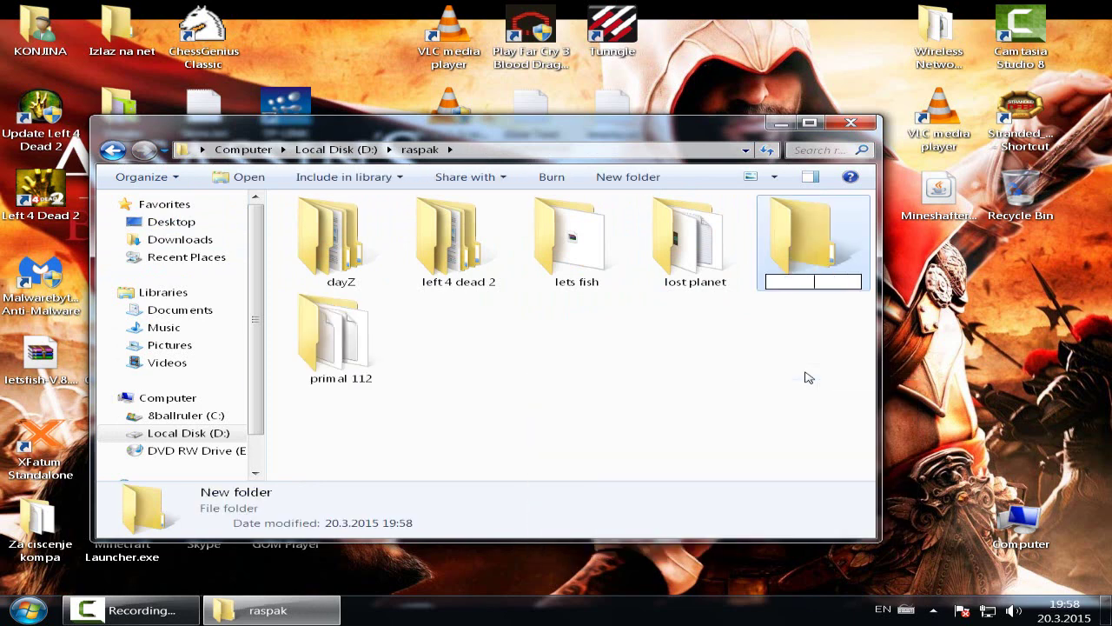
{"action": "type", "text": "dead"}
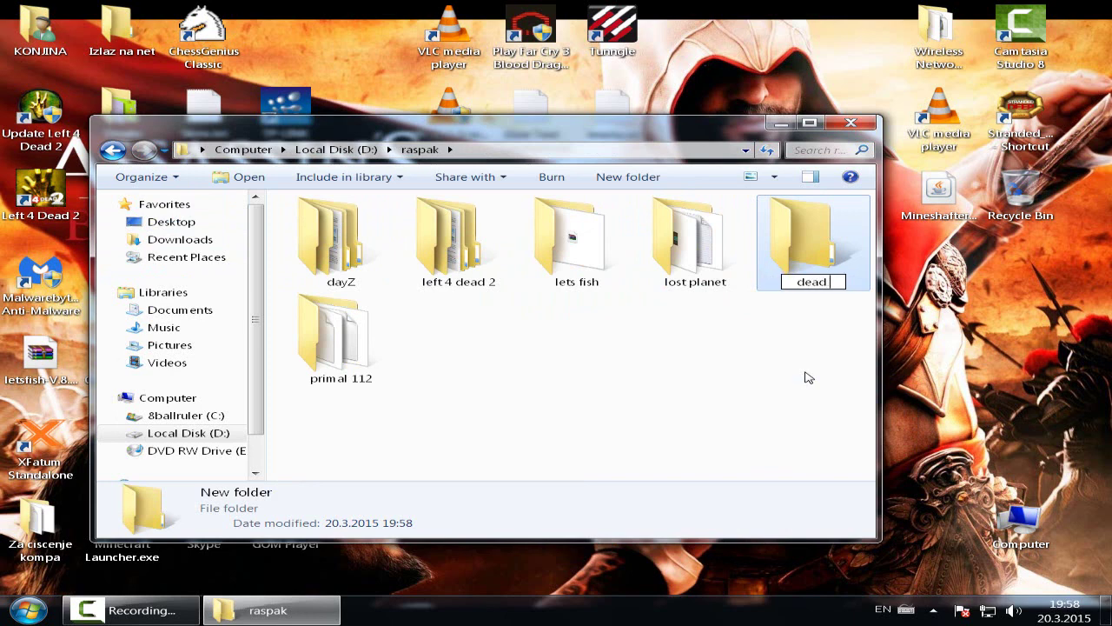
{"action": "type", "text": " islans"}
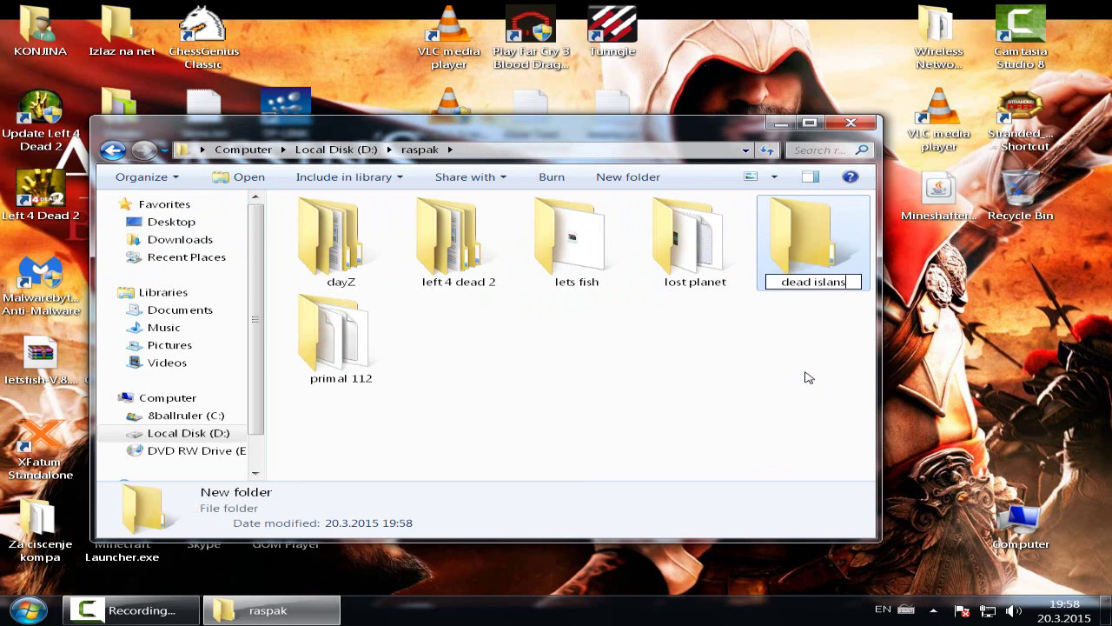
{"action": "key", "text": "BackSpace"}
{"action": "type", "text": "d"}
{"action": "left_click", "coordinate": [808, 378]}
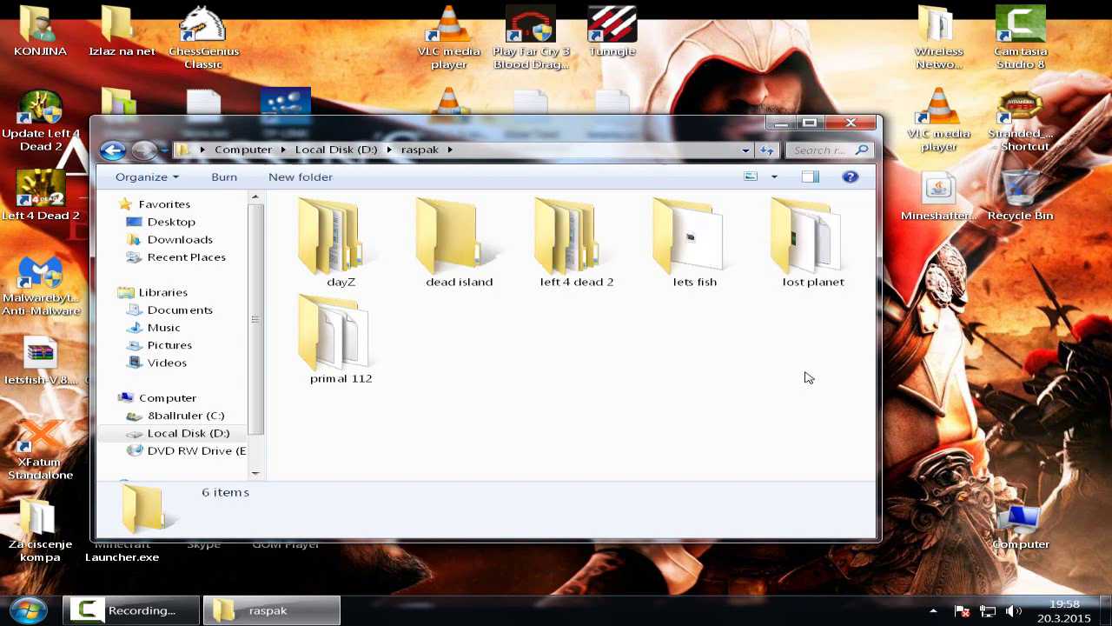
Open the WinRAR extraction options for rld-deis.iso in D:\download\Dead.Island-RELOADED.
{"action": "left_click", "coordinate": [112, 150]}
{"action": "double_click", "coordinate": [339, 260]}
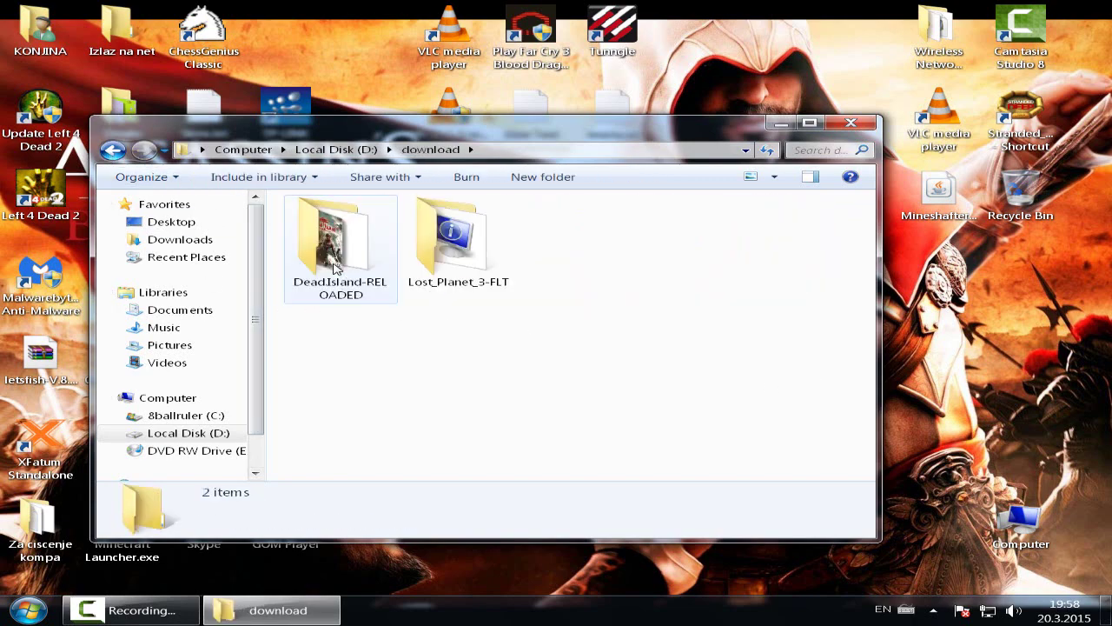
{"action": "left_click", "coordinate": [334, 268]}
{"action": "double_click", "coordinate": [335, 268]}
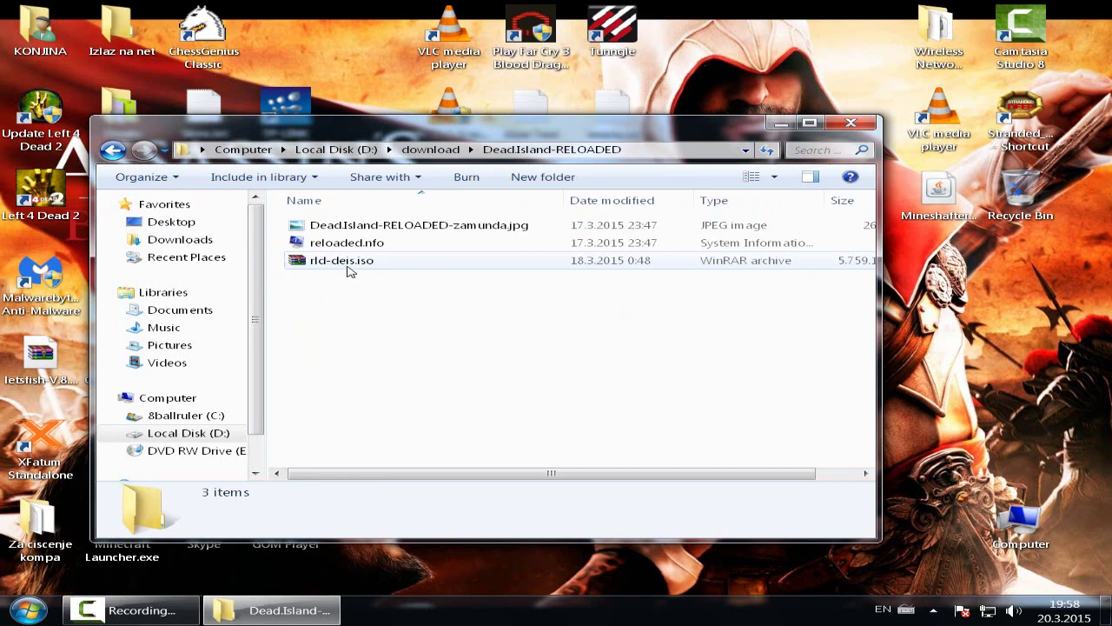
{"action": "left_click", "coordinate": [352, 262]}
{"action": "right_click", "coordinate": [352, 261]}
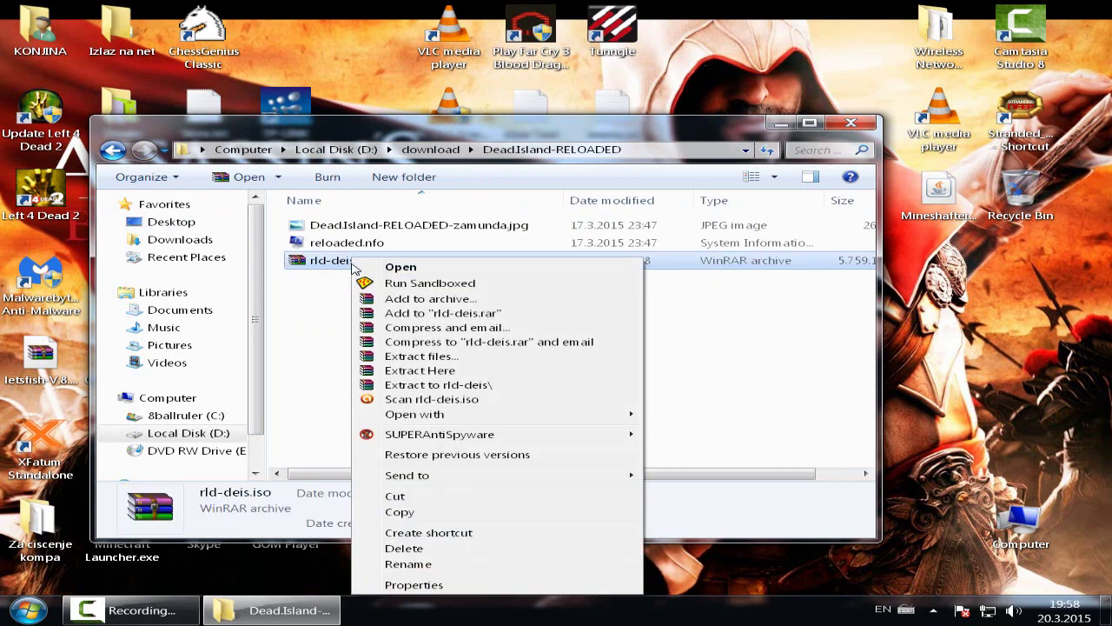
{"action": "left_click", "coordinate": [421, 360]}
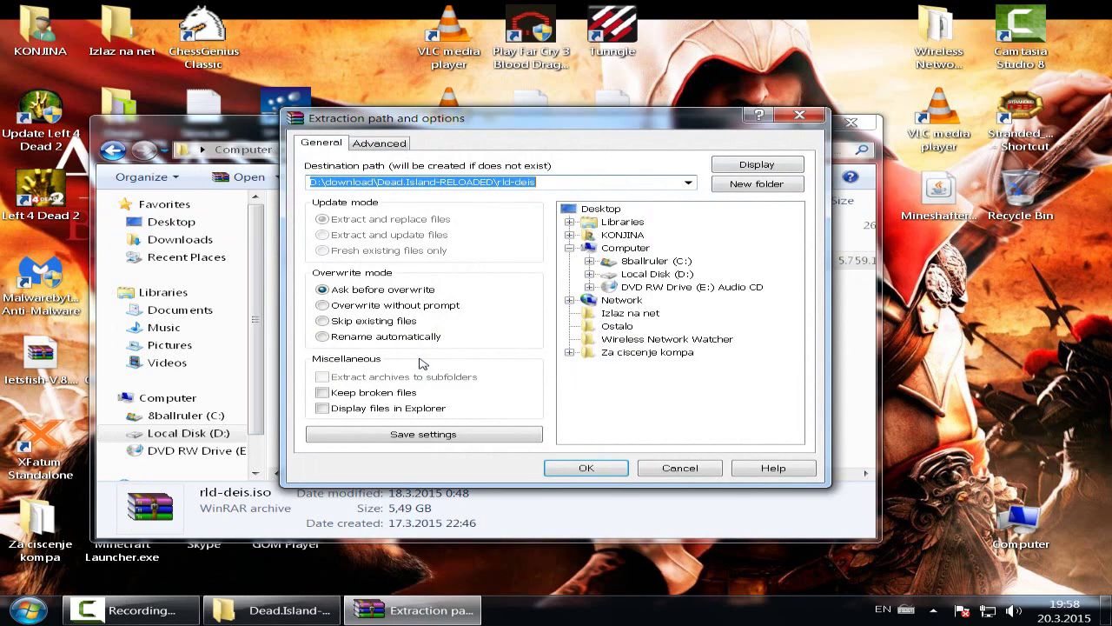
Extract rld-deis.iso into the D:\raspak\dead island folder.
{"action": "left_click", "coordinate": [589, 273]}
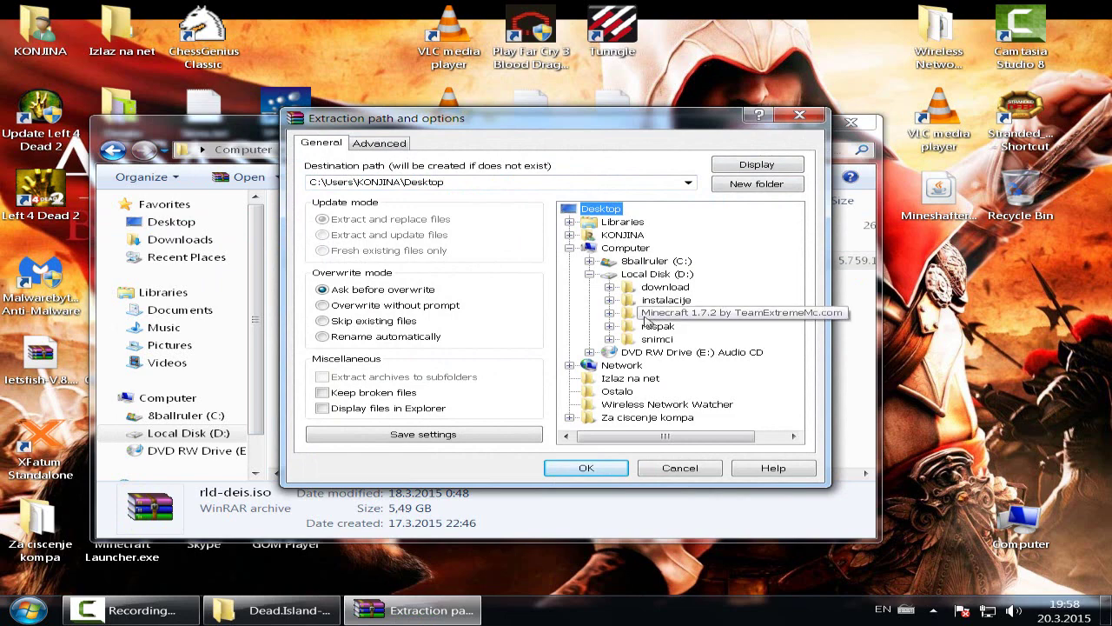
{"action": "left_click", "coordinate": [610, 326]}
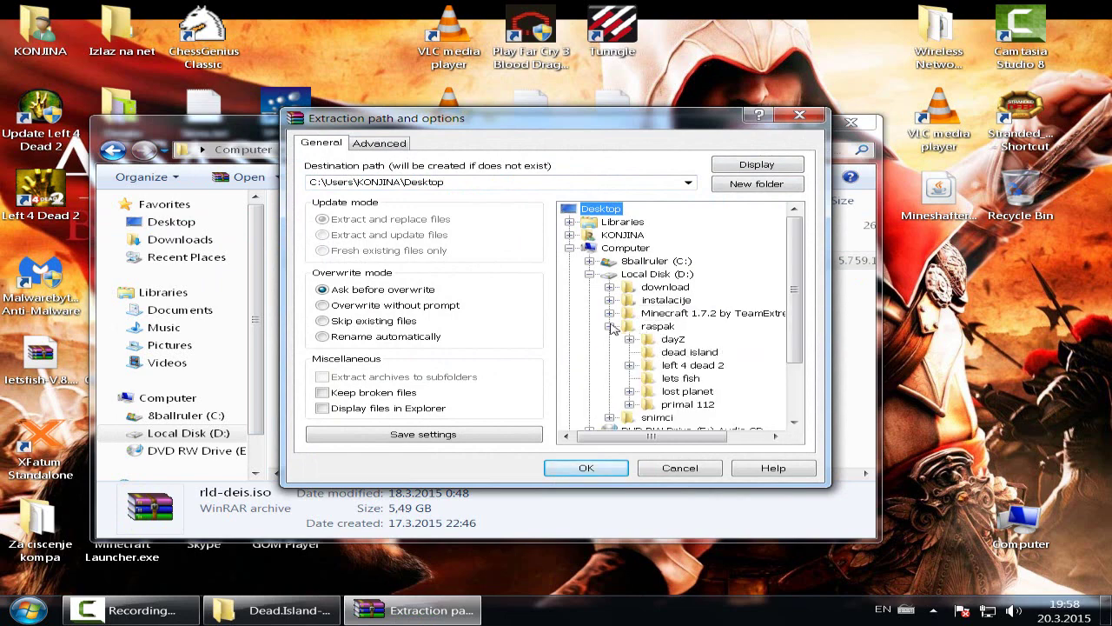
{"action": "left_click", "coordinate": [687, 353]}
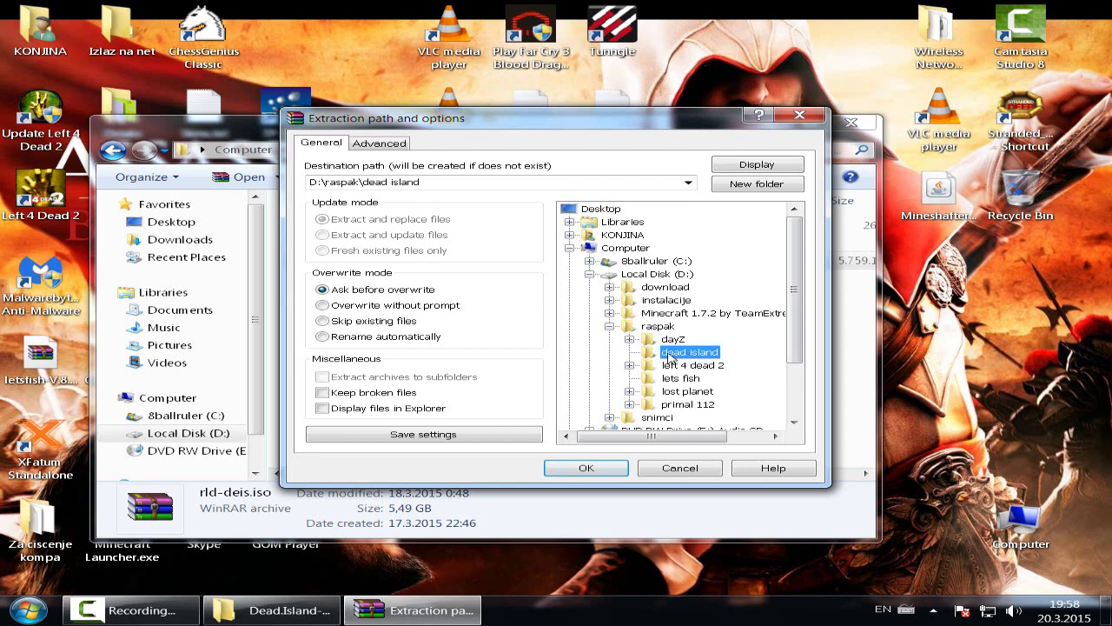
{"action": "left_click", "coordinate": [598, 473]}
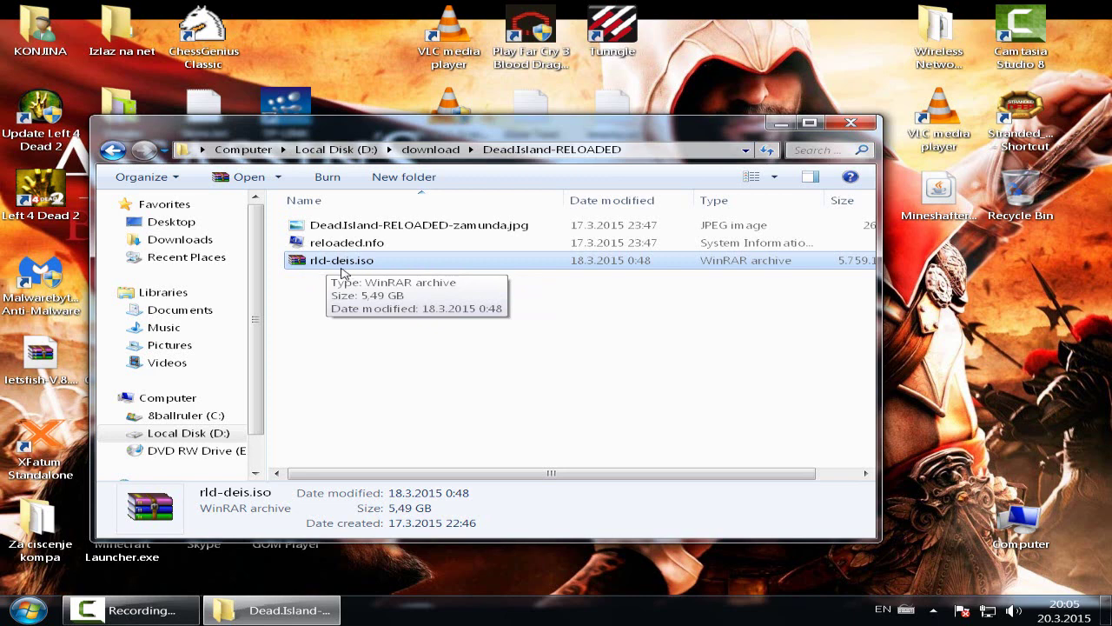
Create a new folder named "dead island" inside D:\instalacije.
{"action": "left_click", "coordinate": [115, 150]}
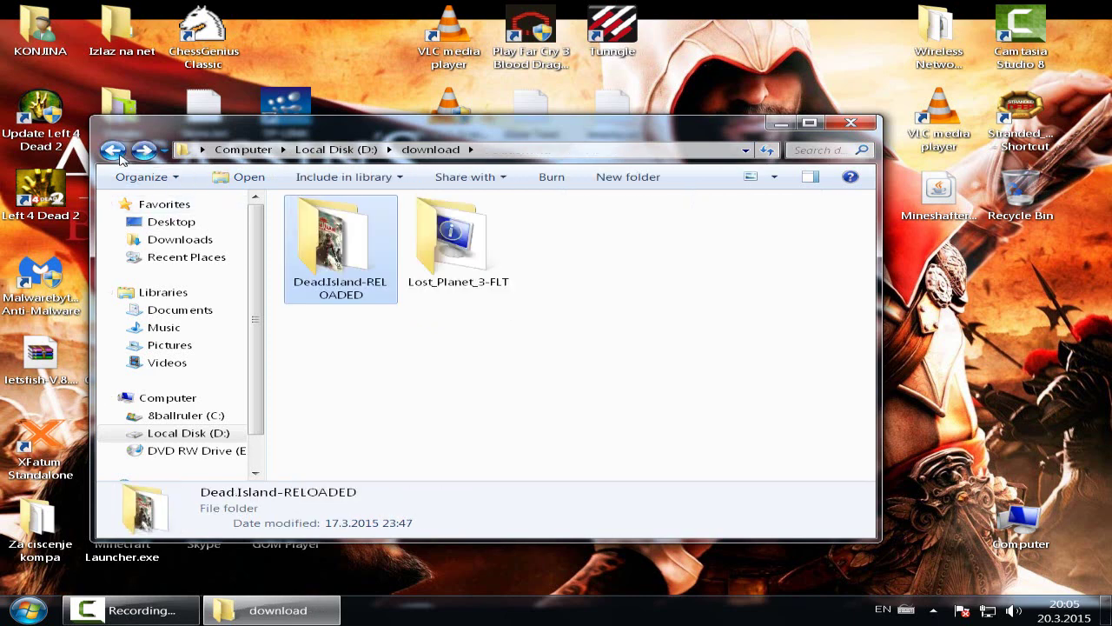
{"action": "left_click", "coordinate": [115, 151]}
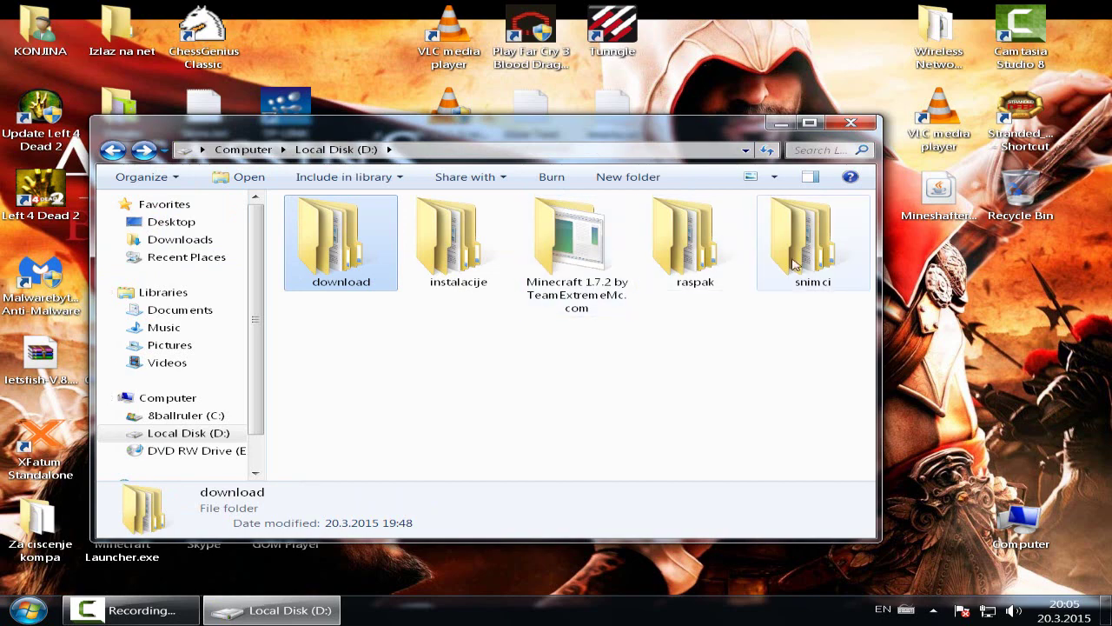
{"action": "double_click", "coordinate": [456, 258]}
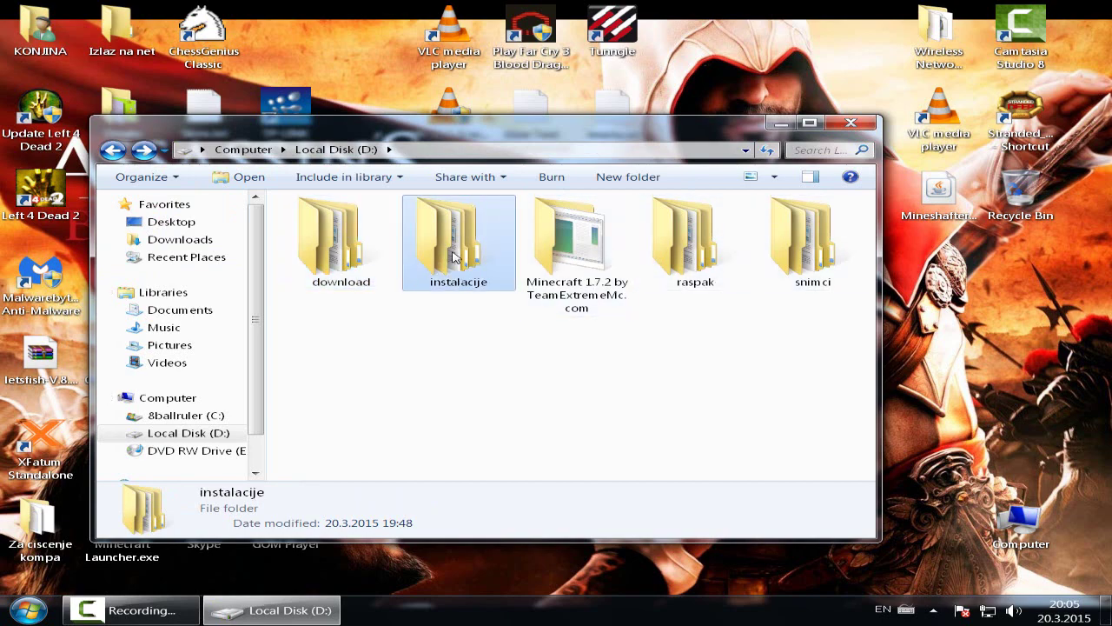
{"action": "right_click", "coordinate": [502, 402]}
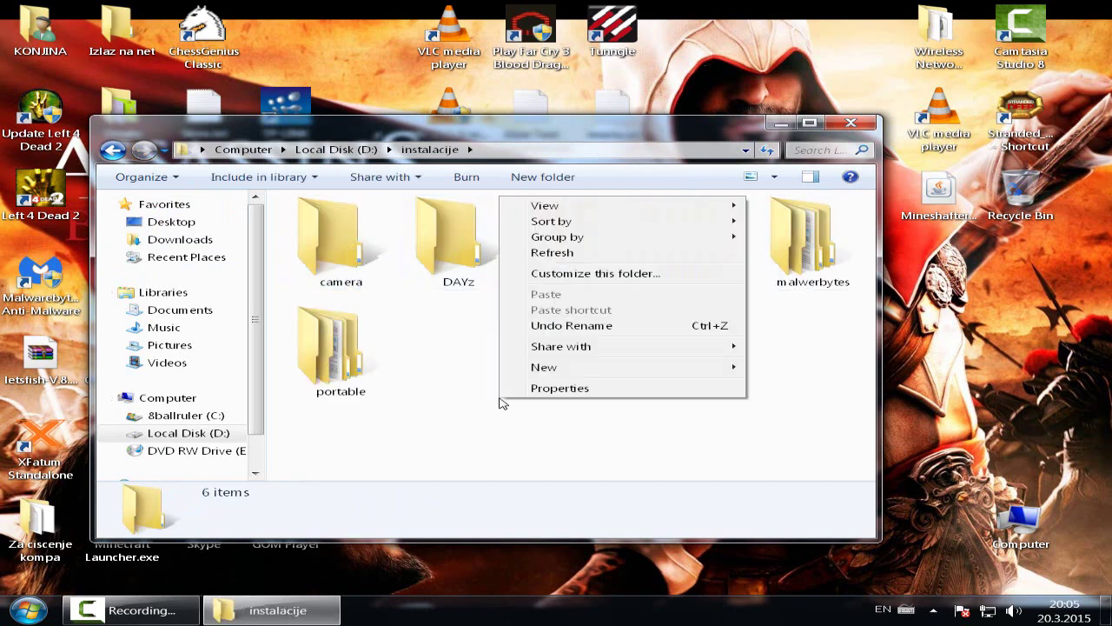
{"action": "mouse_move", "coordinate": [573, 372]}
{"action": "left_click", "coordinate": [772, 368]}
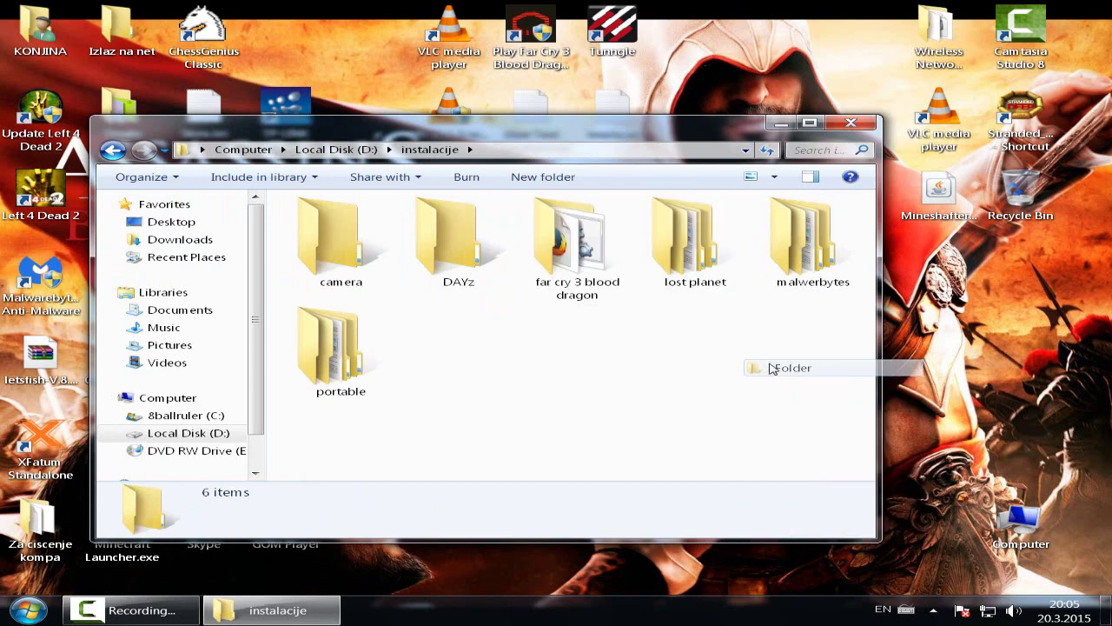
{"action": "key", "text": "BackSpace"}
{"action": "type", "text": "d"}
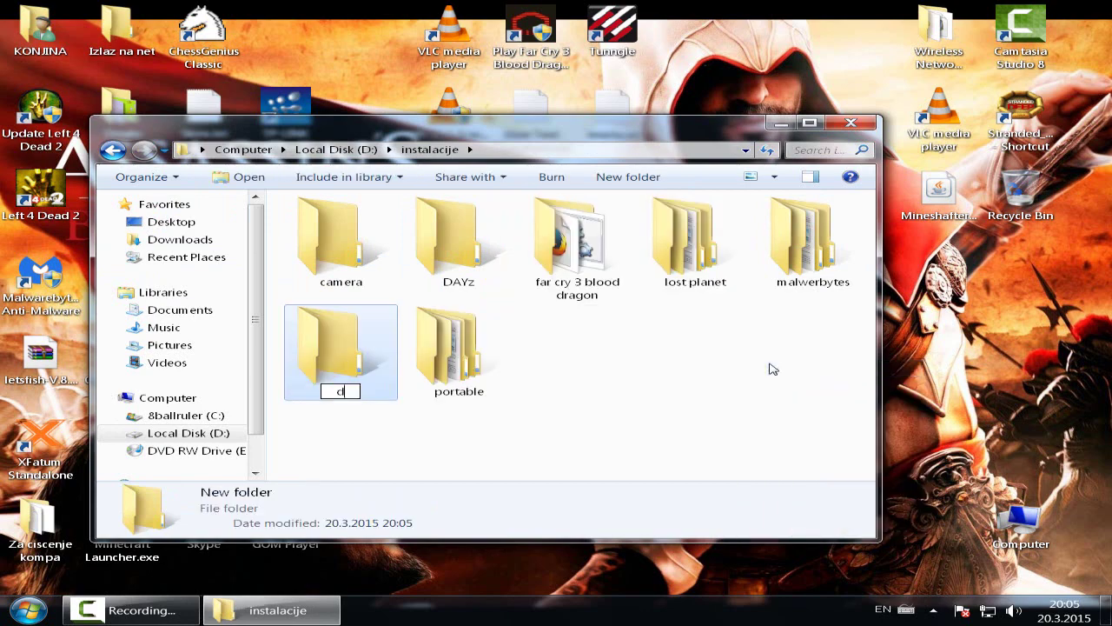
{"action": "type", "text": "ead is"}
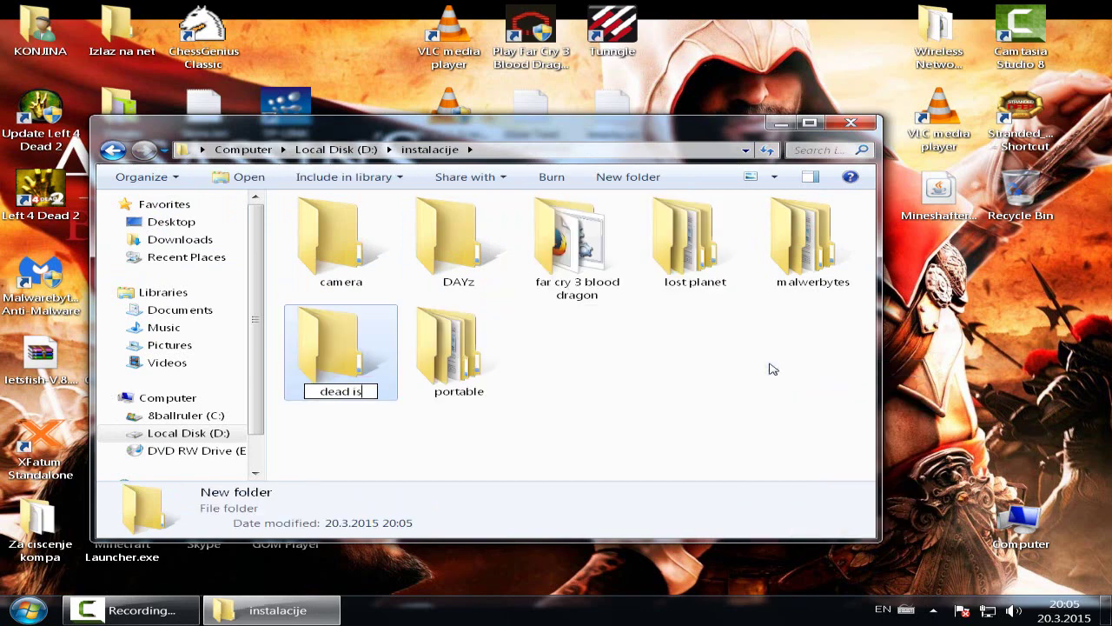
{"action": "type", "text": "land"}
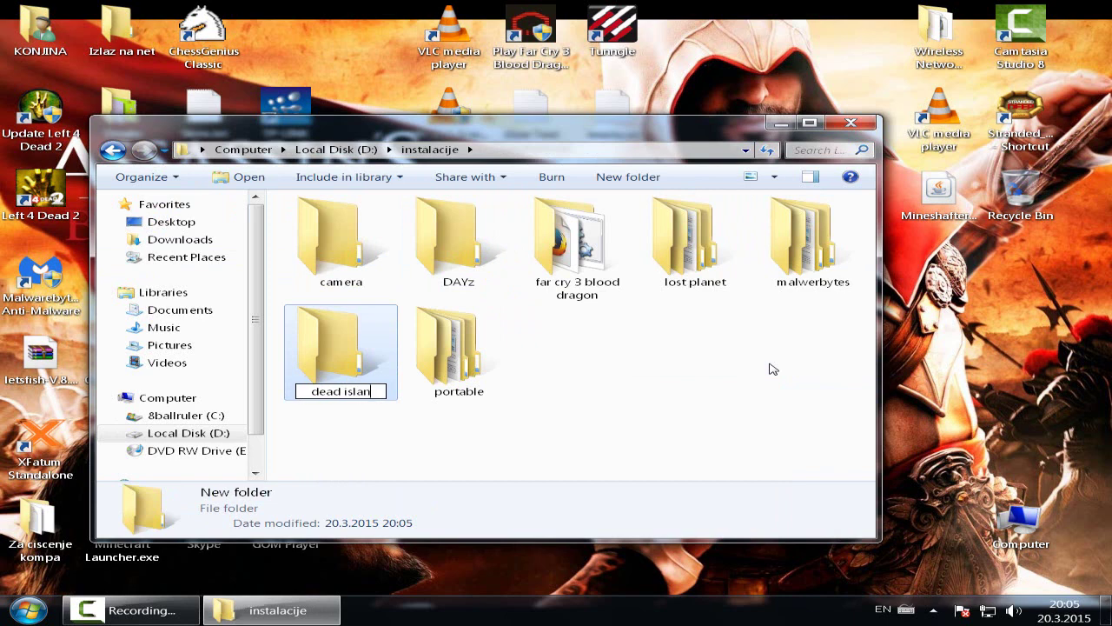
{"action": "left_click", "coordinate": [651, 398]}
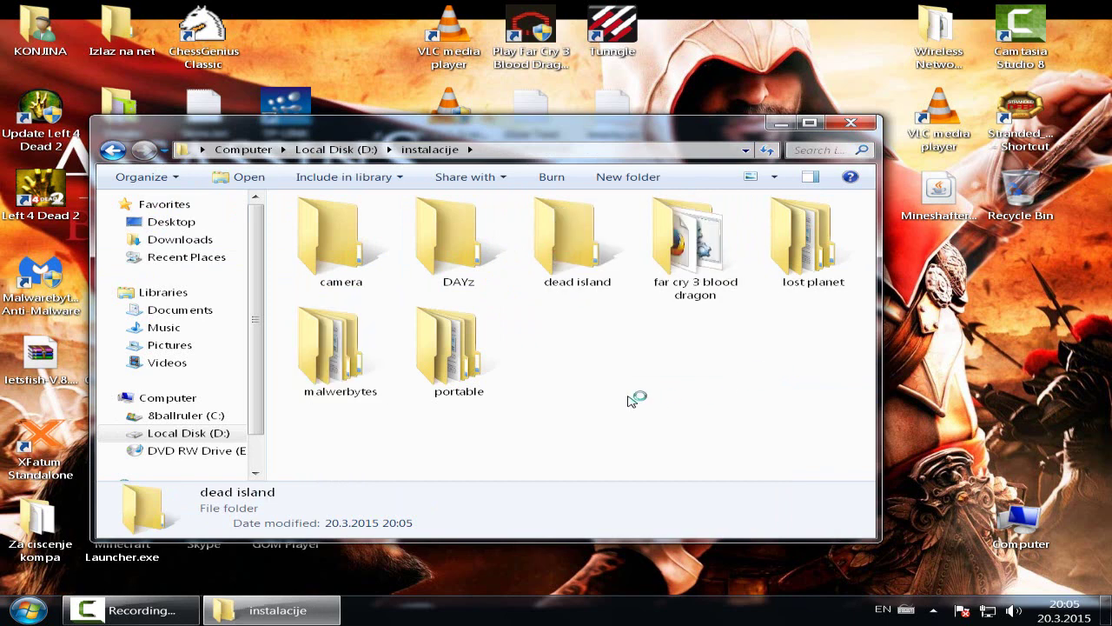
Run steambackup2.EXE from D:\raspak\dead island, allowing it despite the unknown publisher.
{"action": "left_click", "coordinate": [112, 151]}
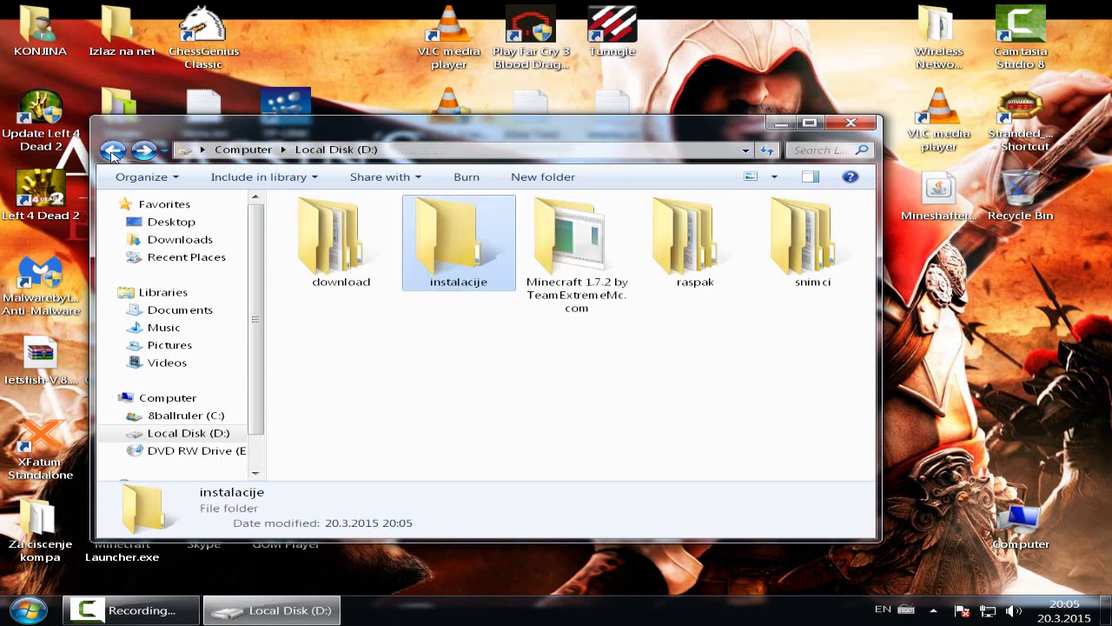
{"action": "double_click", "coordinate": [680, 252]}
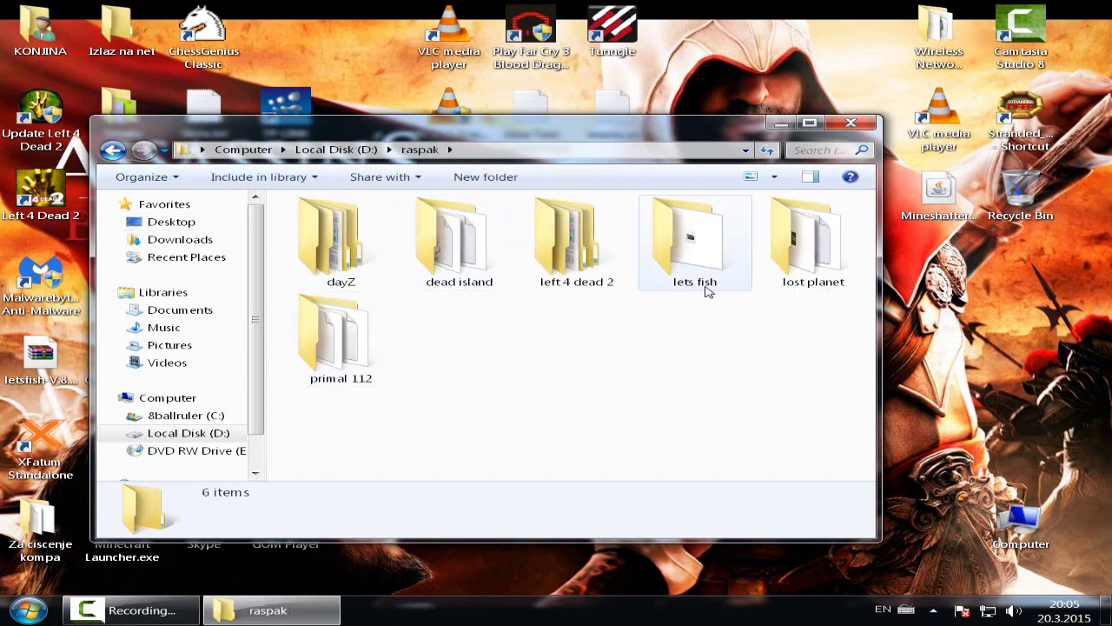
{"action": "double_click", "coordinate": [478, 264]}
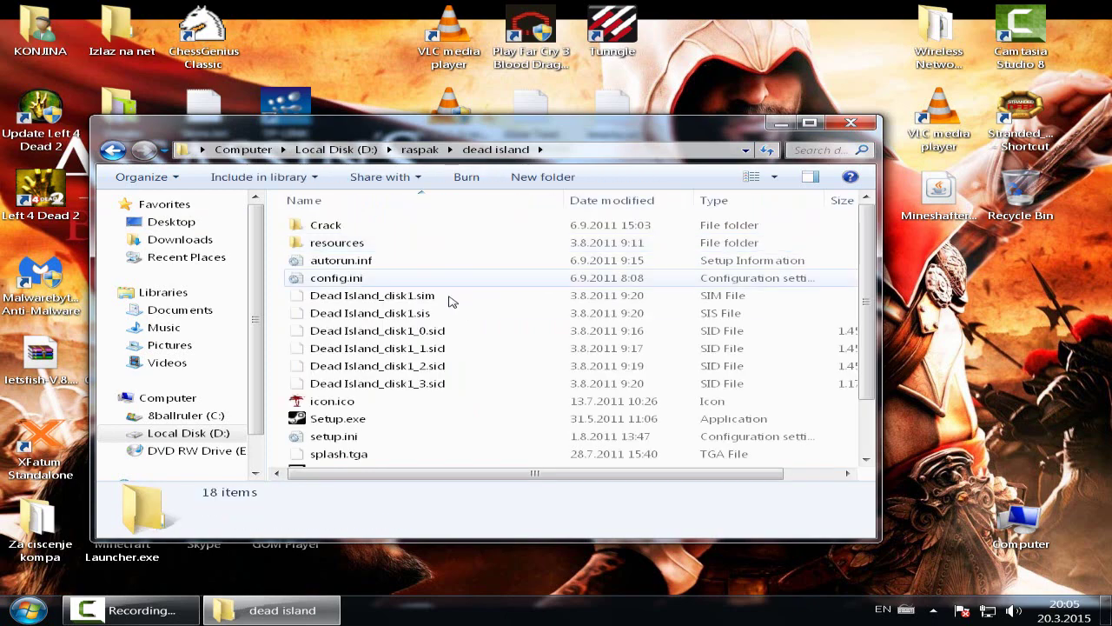
{"action": "scroll", "coordinate": [449, 300], "scroll_direction": "down", "scroll_amount": 2}
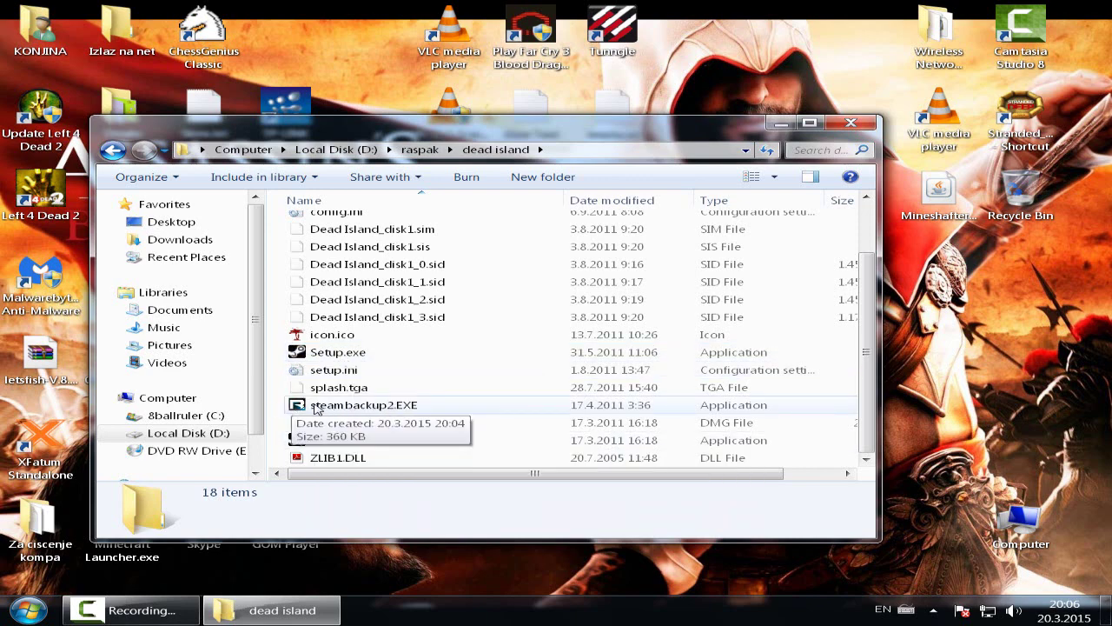
{"action": "double_click", "coordinate": [355, 406]}
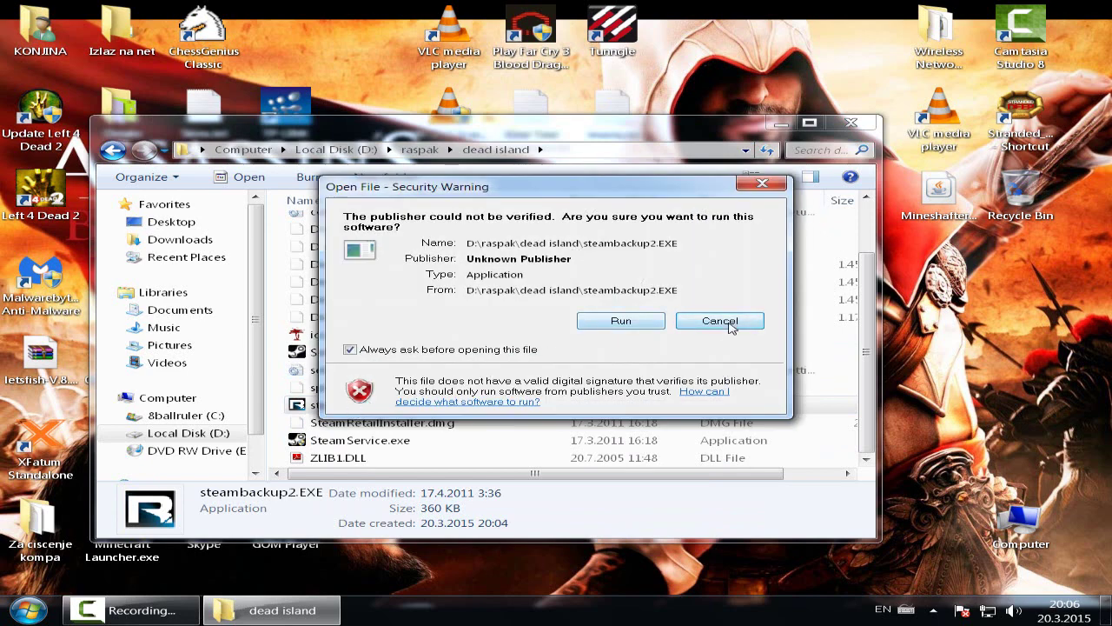
{"action": "left_click", "coordinate": [620, 322]}
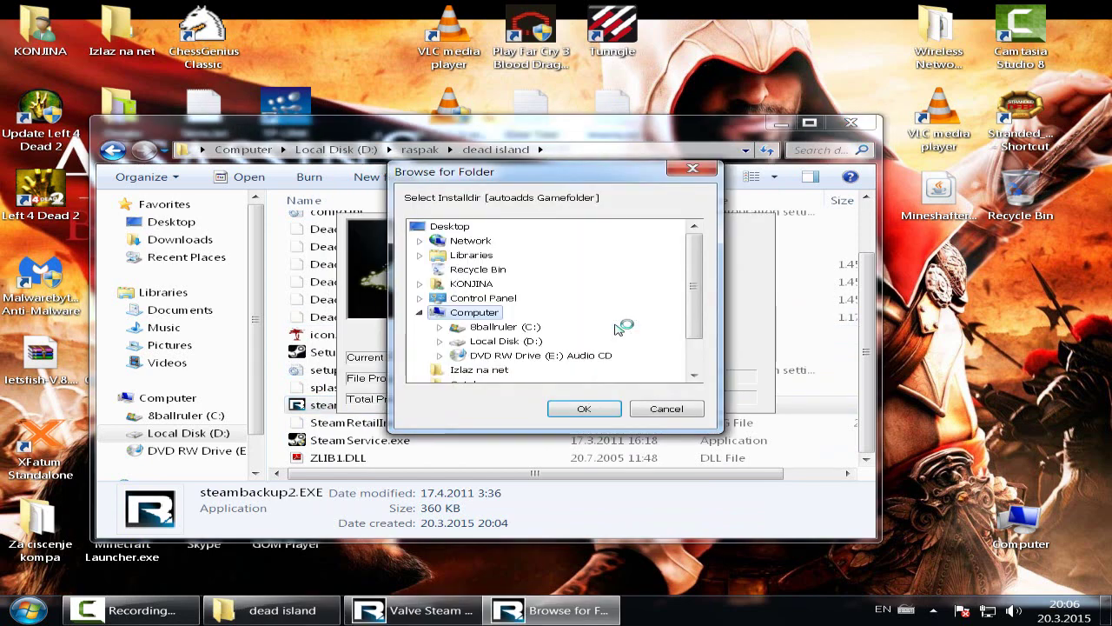
Install the game into D:\instalacije\dead island and close the installer's final notice.
{"action": "scroll", "coordinate": [609, 328], "scroll_direction": "down", "scroll_amount": 1}
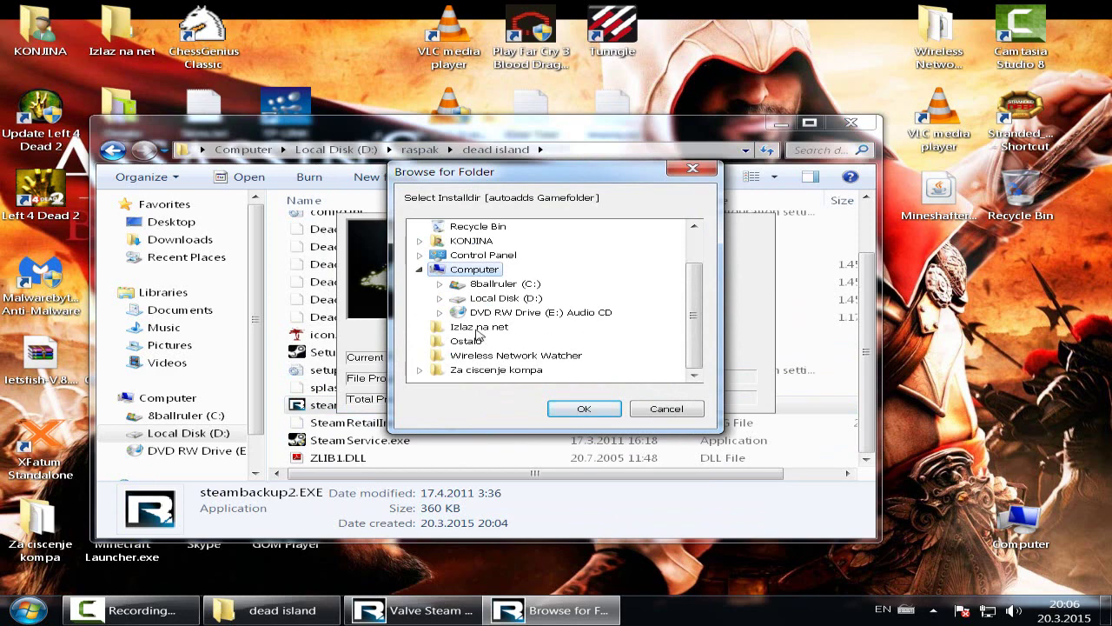
{"action": "left_click", "coordinate": [440, 298]}
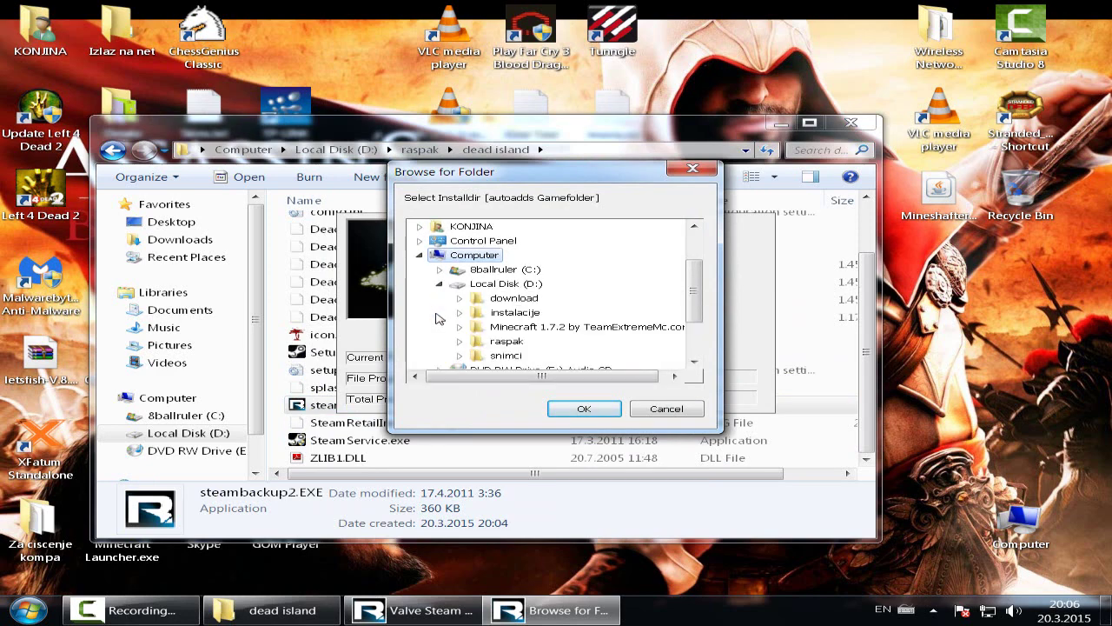
{"action": "left_click", "coordinate": [460, 313]}
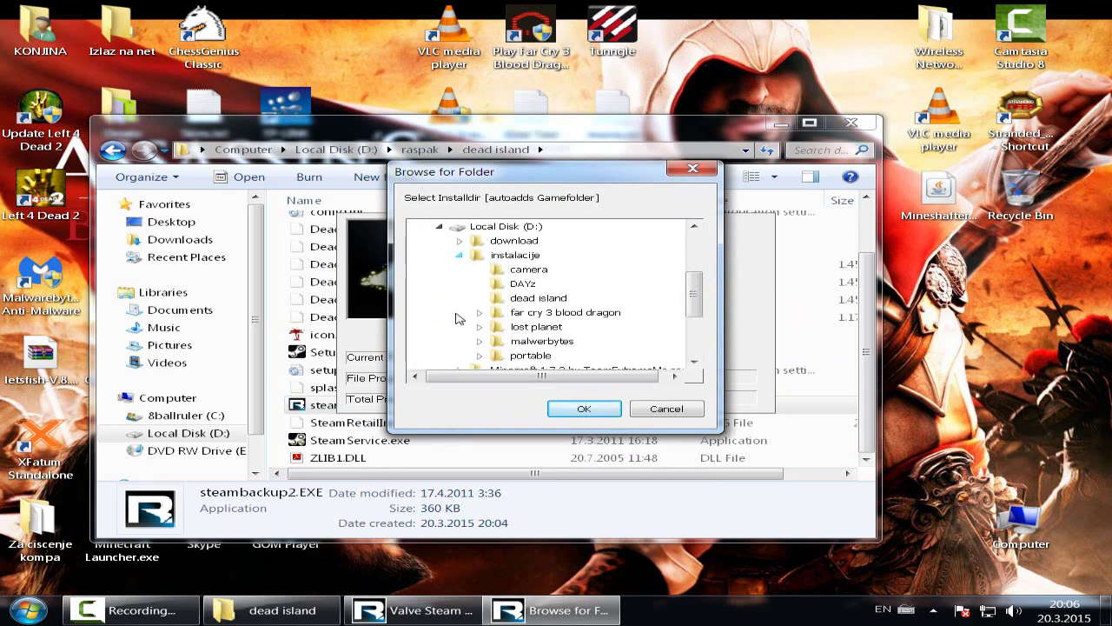
{"action": "left_click", "coordinate": [524, 299]}
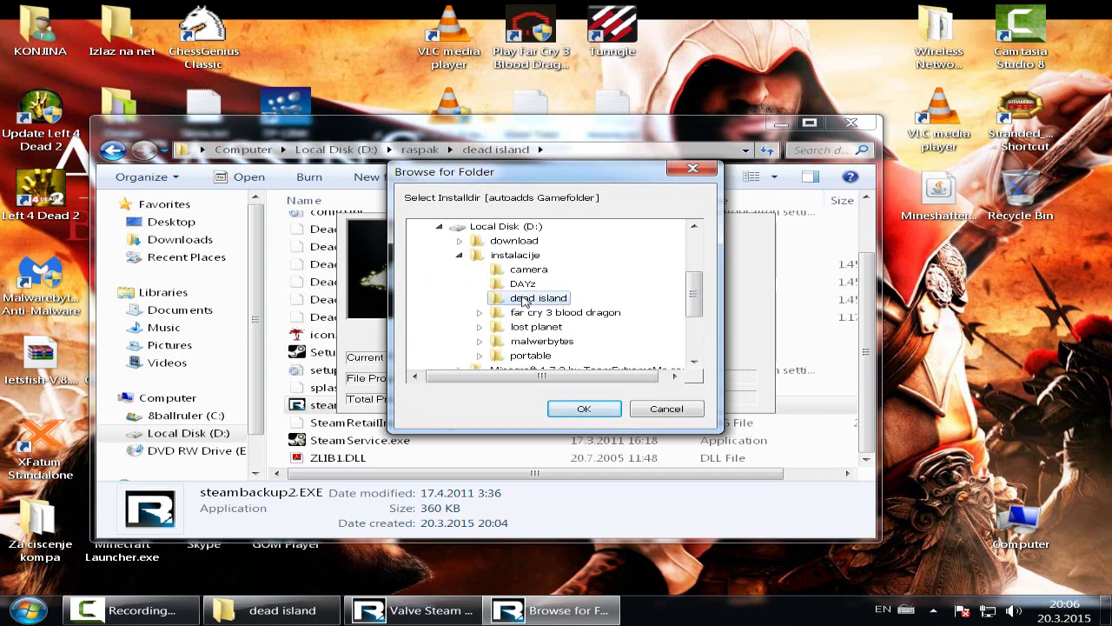
{"action": "left_click", "coordinate": [591, 410]}
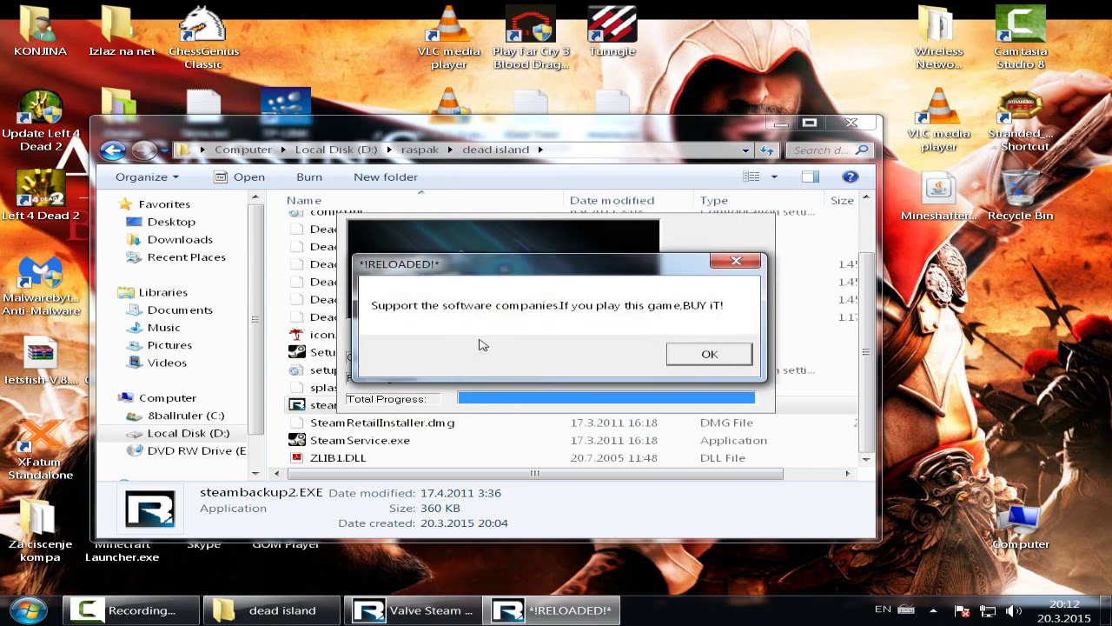
{"action": "left_click", "coordinate": [719, 357]}
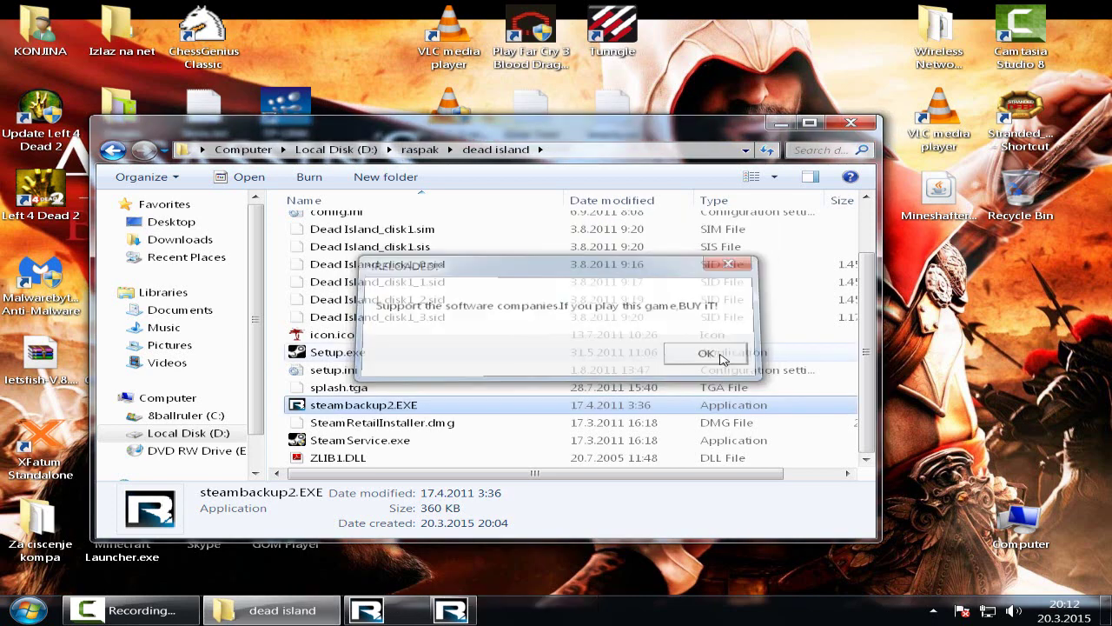
Open D:\instalacije\dead island\Dead Island to inspect the installed game files.
{"action": "left_click", "coordinate": [113, 150]}
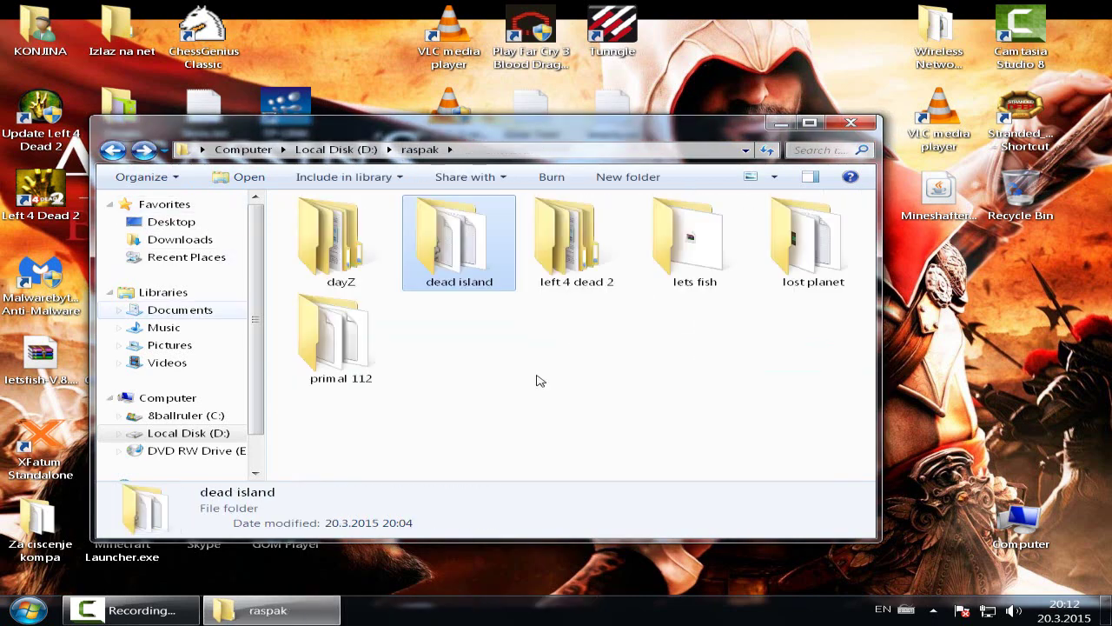
{"action": "left_click", "coordinate": [112, 150]}
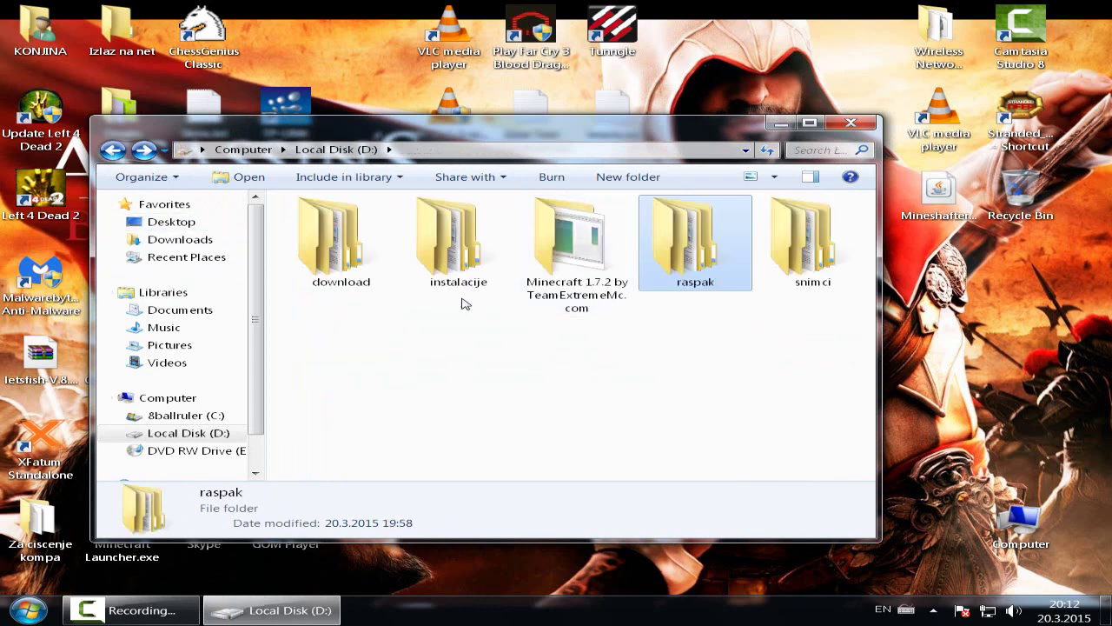
{"action": "double_click", "coordinate": [458, 254]}
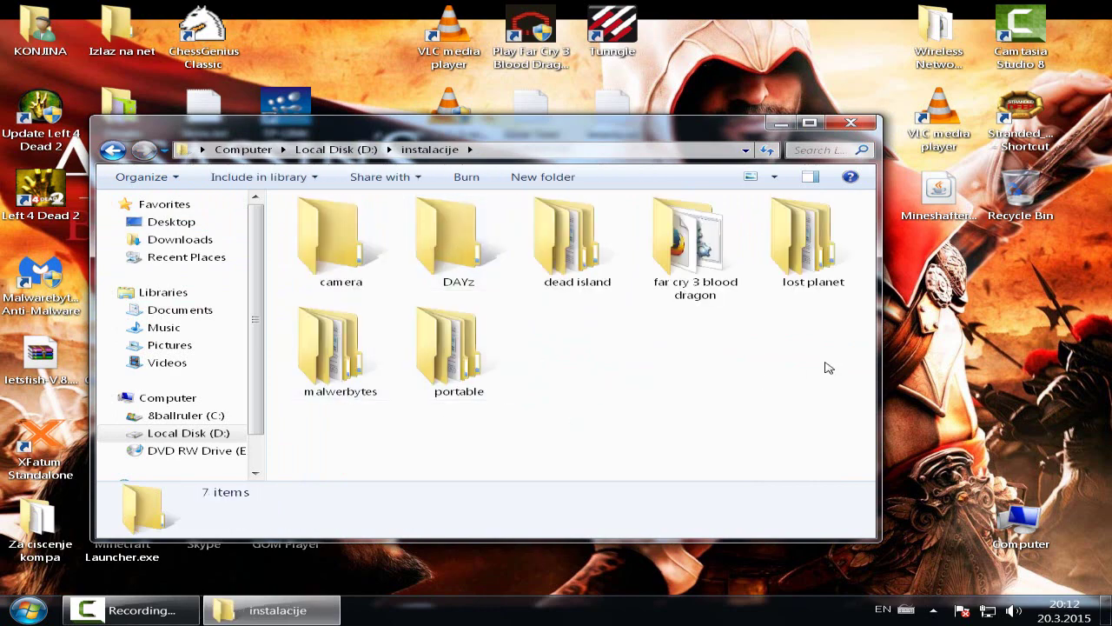
{"action": "double_click", "coordinate": [571, 261]}
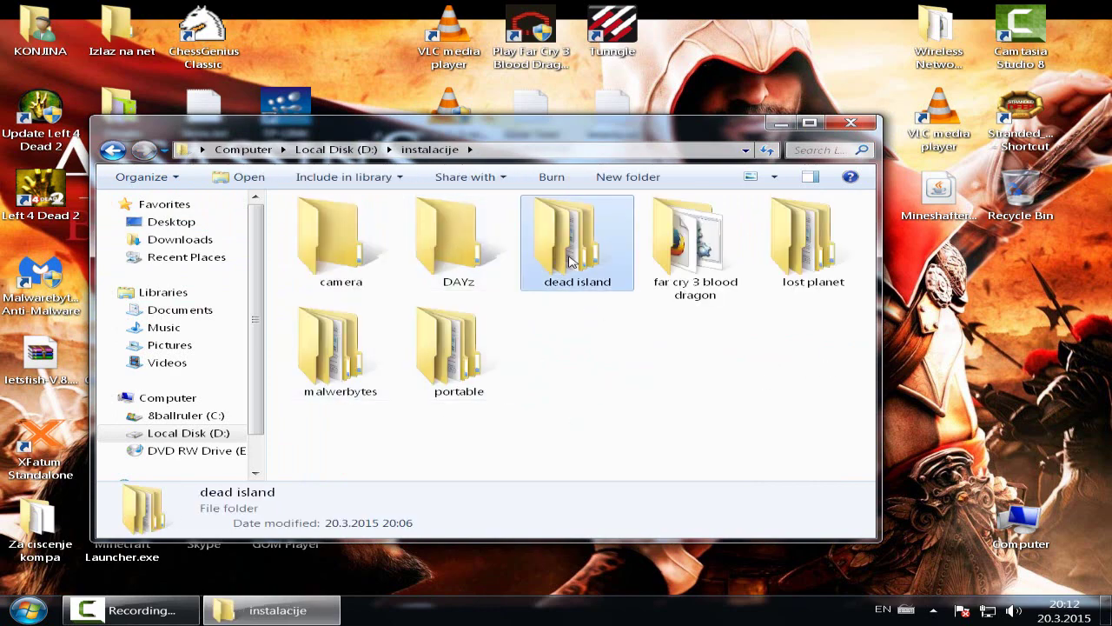
{"action": "double_click", "coordinate": [339, 227]}
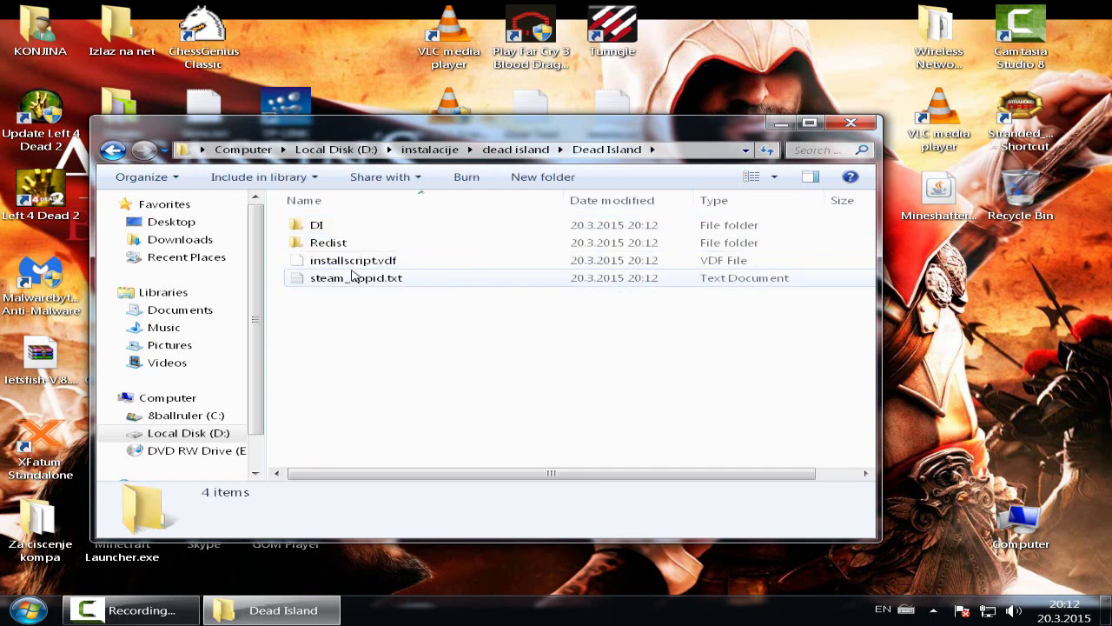
Return to the extracted files in D:\raspak\dead island.
{"action": "left_click", "coordinate": [114, 150]}
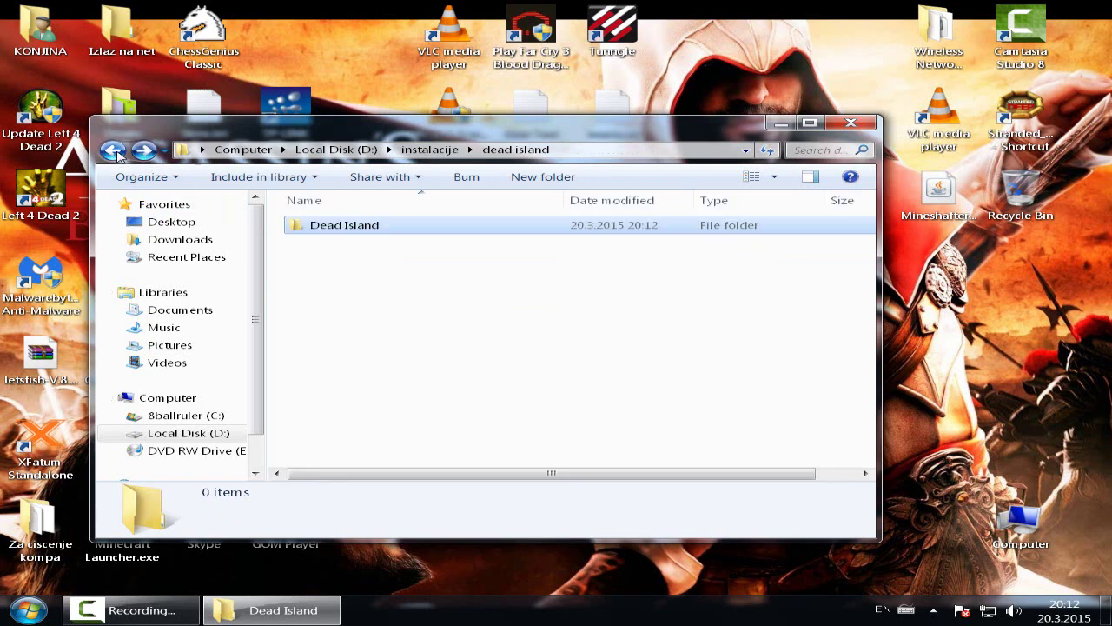
{"action": "left_click", "coordinate": [114, 150]}
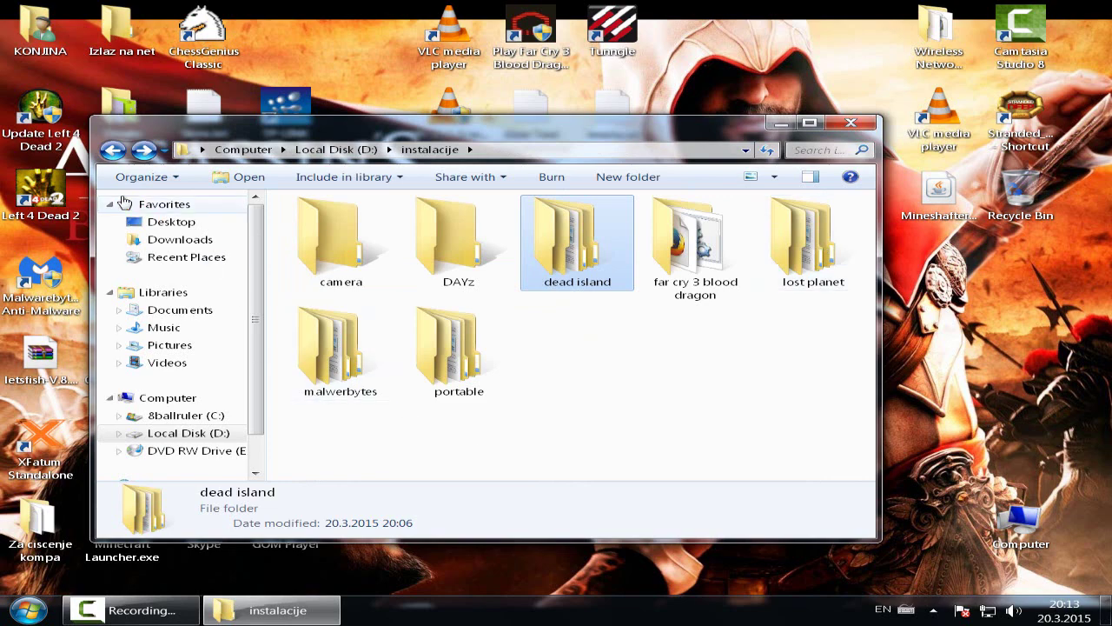
{"action": "left_click", "coordinate": [114, 151]}
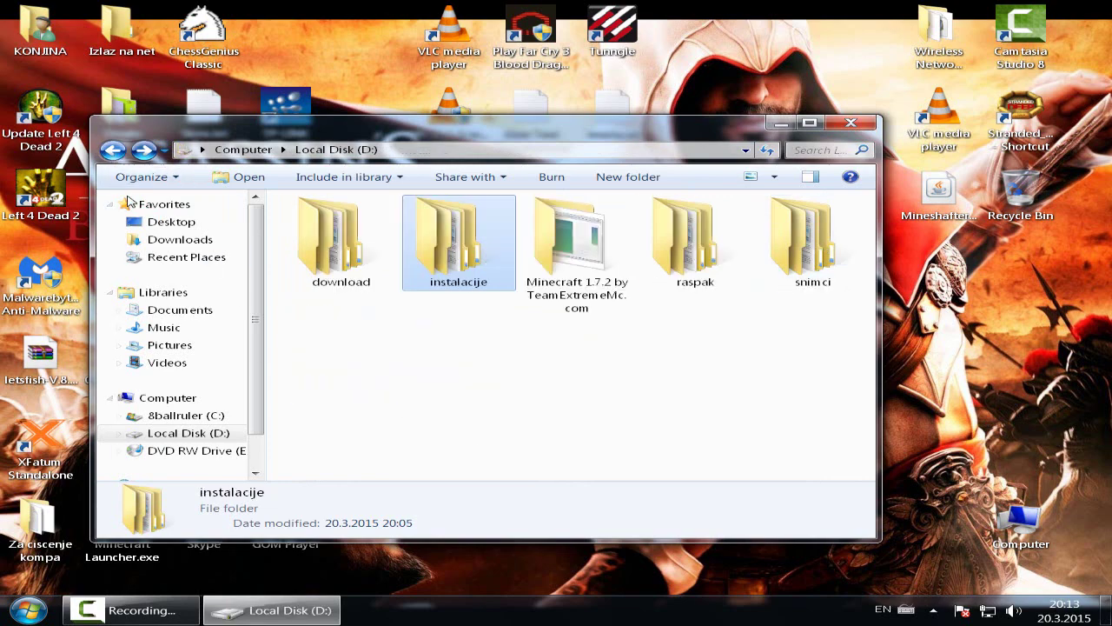
{"action": "double_click", "coordinate": [700, 252]}
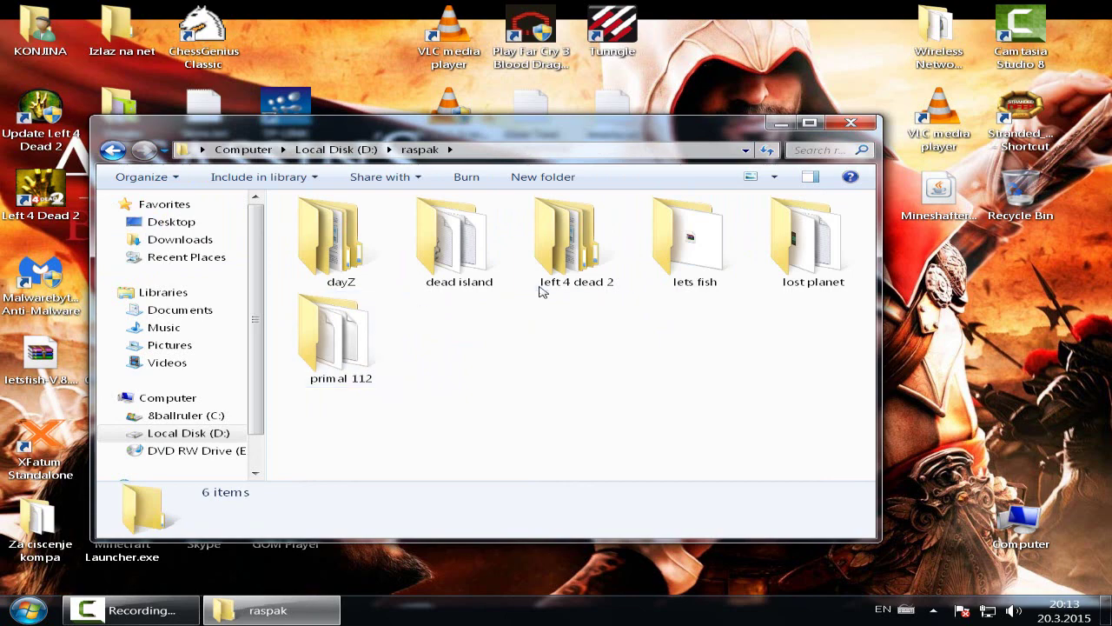
{"action": "double_click", "coordinate": [451, 260]}
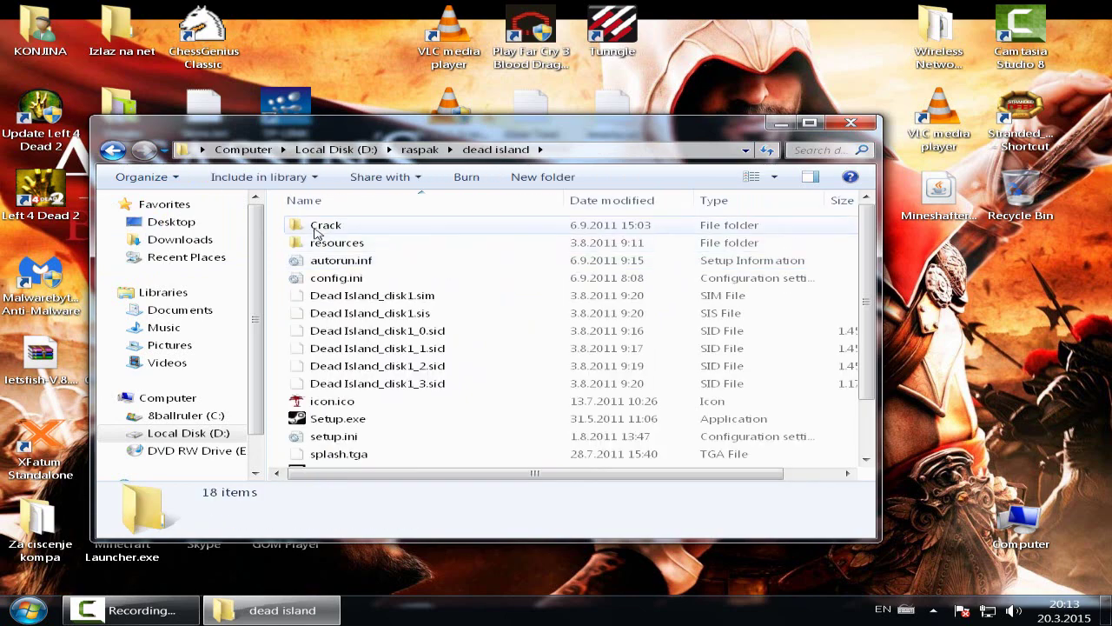
Copy all files and folders from D:\raspak\dead island\Crack.
{"action": "double_click", "coordinate": [325, 225]}
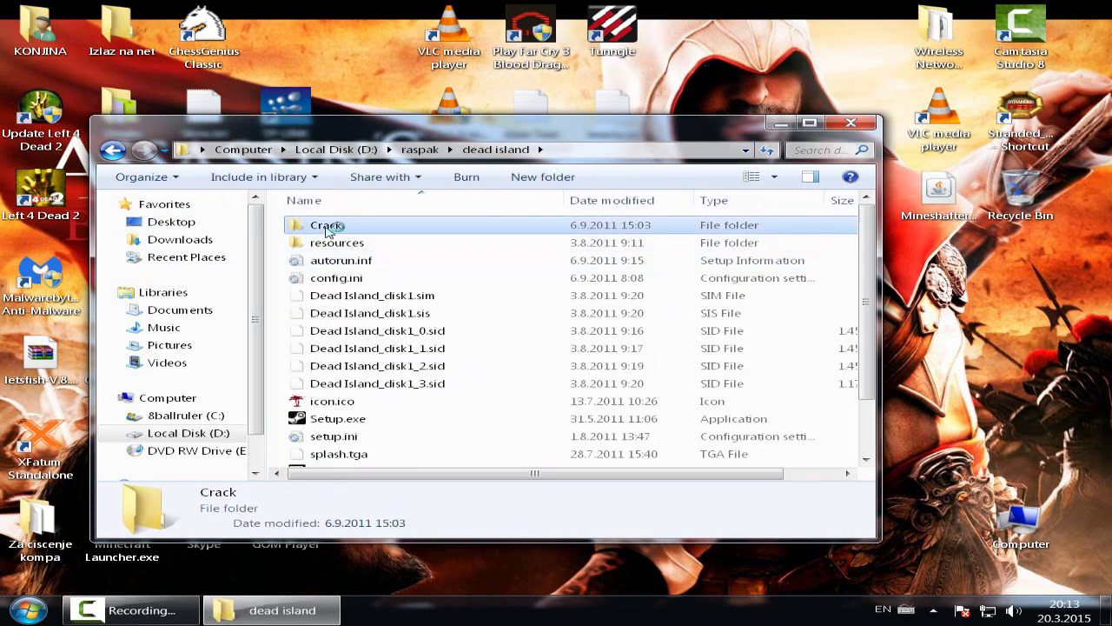
{"action": "scroll", "coordinate": [487, 353], "scroll_direction": "down", "scroll_amount": 1}
{"action": "scroll", "coordinate": [487, 354], "scroll_direction": "down", "scroll_amount": 2}
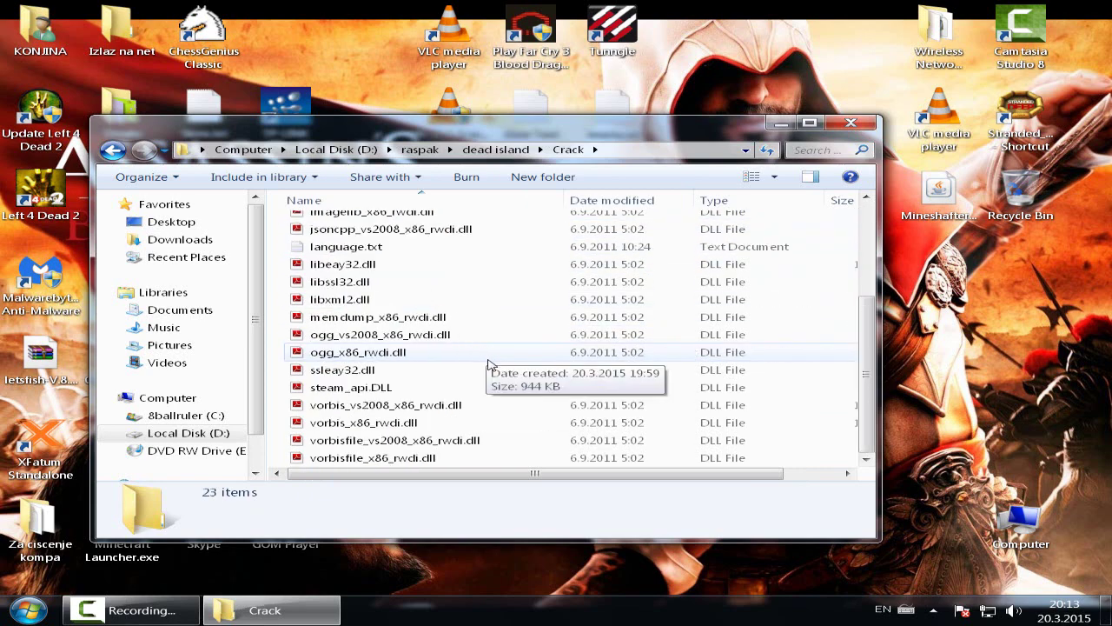
{"action": "scroll", "coordinate": [491, 372], "scroll_direction": "up", "scroll_amount": 3}
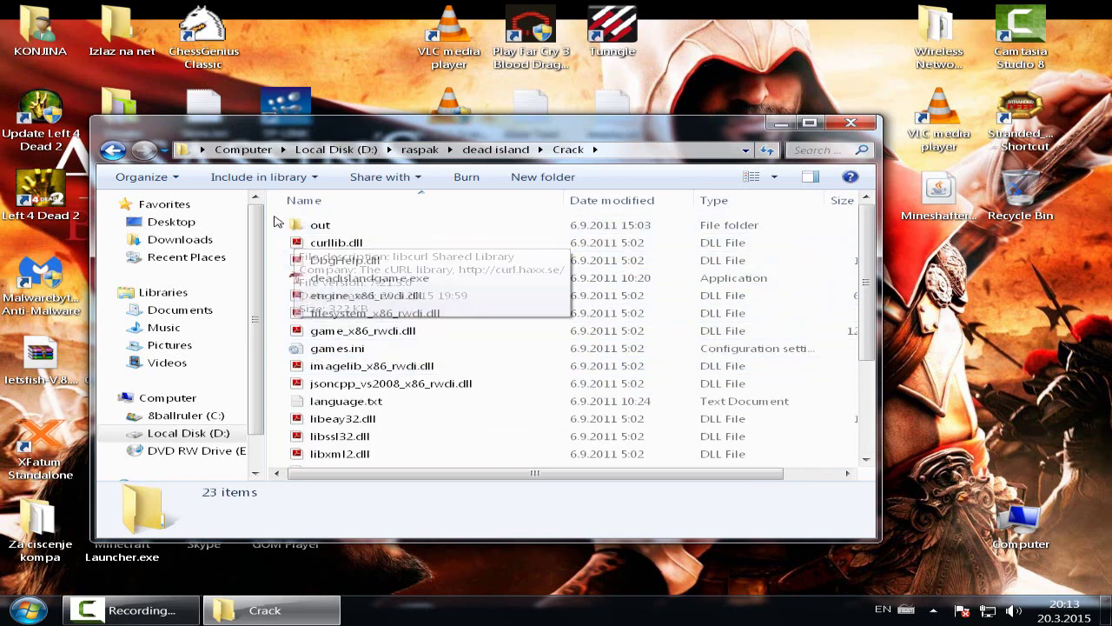
{"action": "left_click_drag", "start_coordinate": [275, 217], "coordinate": [861, 479]}
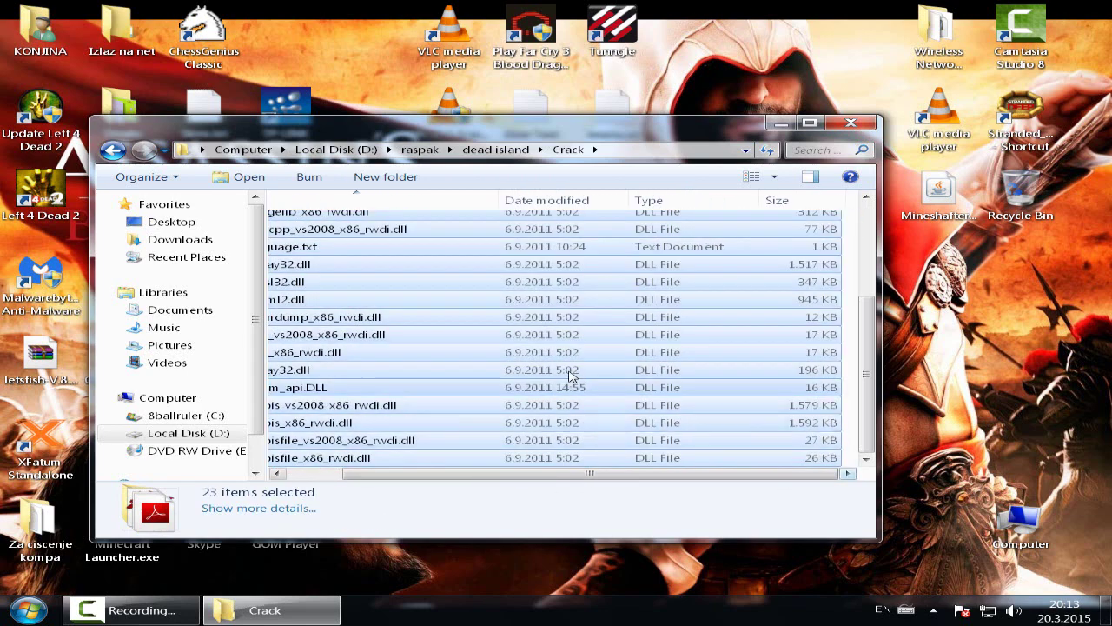
{"action": "right_click", "coordinate": [578, 381]}
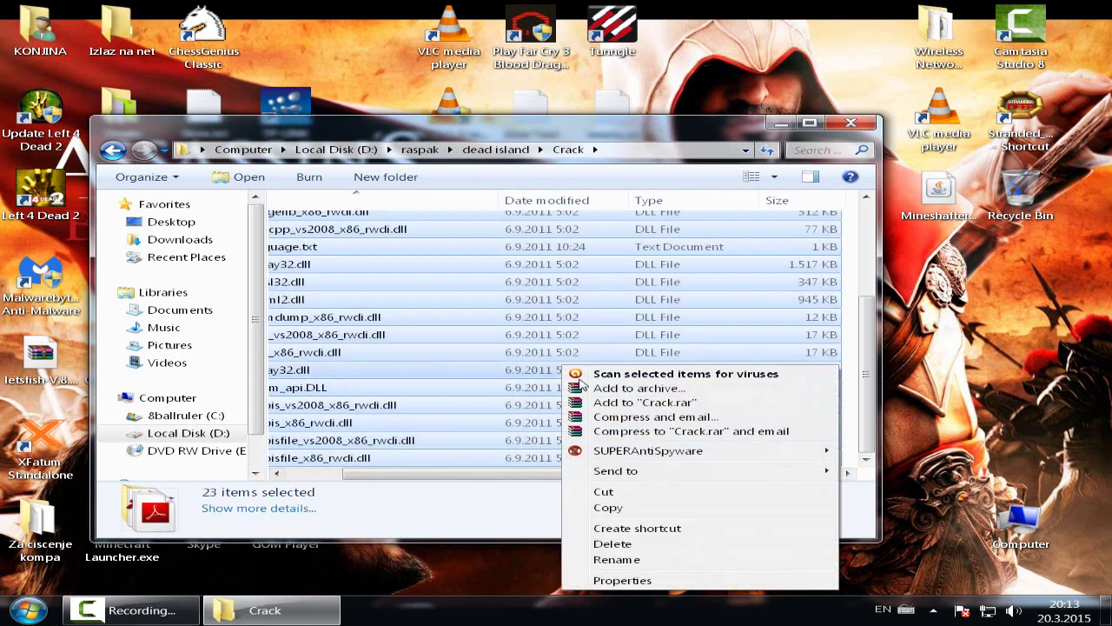
{"action": "left_click", "coordinate": [609, 507]}
Paste the copied Crack files into D:\instalacije\dead island\Dead Island.
{"action": "left_click", "coordinate": [113, 151]}
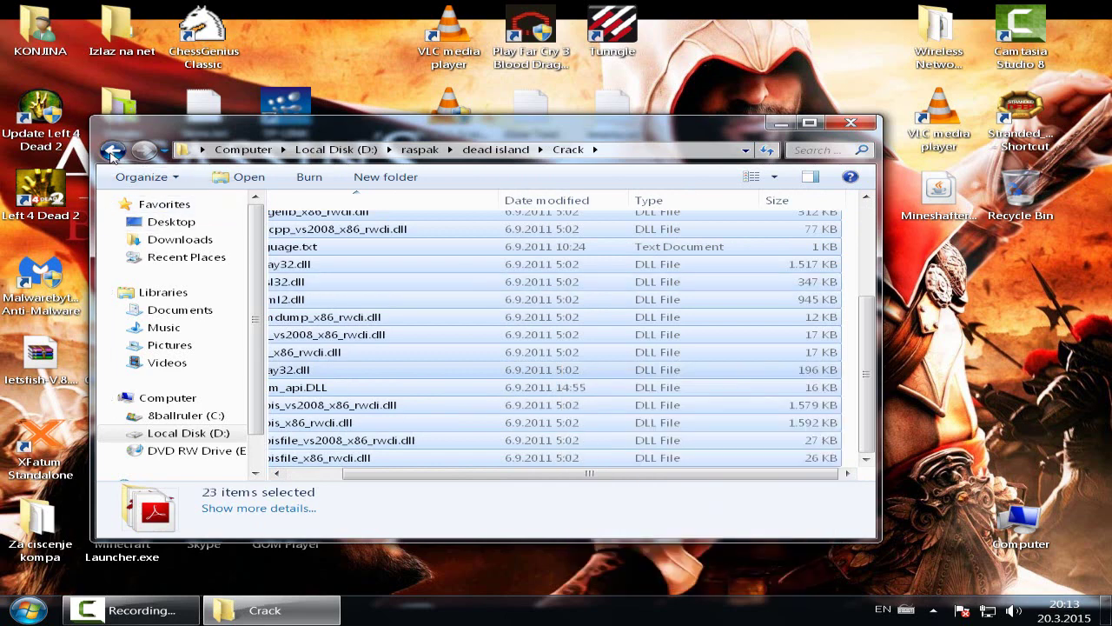
{"action": "left_click", "coordinate": [111, 151]}
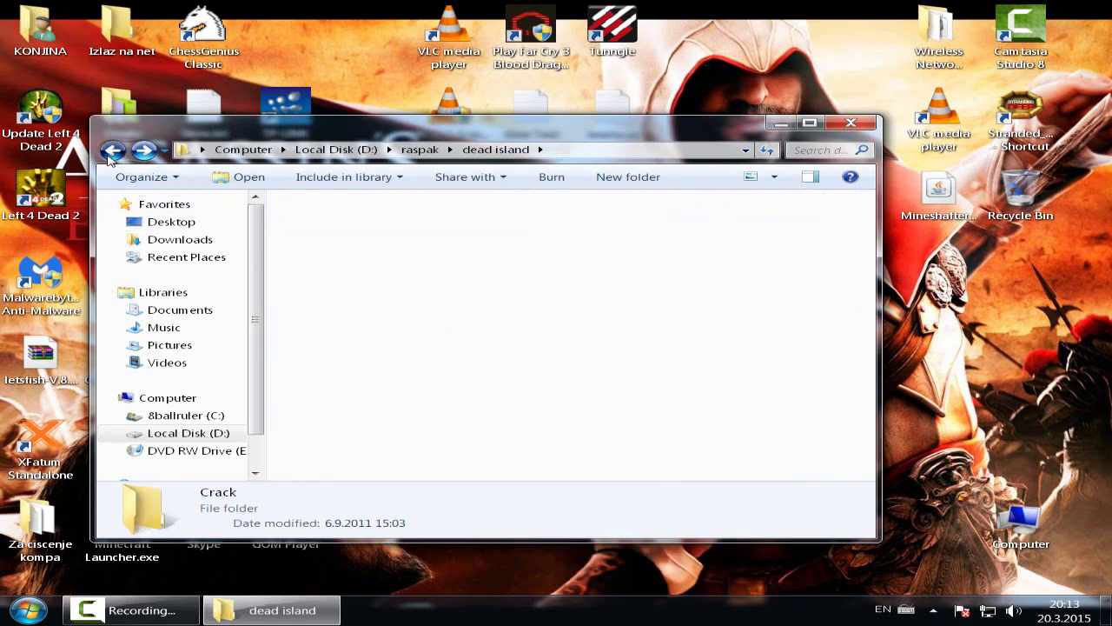
{"action": "left_click", "coordinate": [112, 151]}
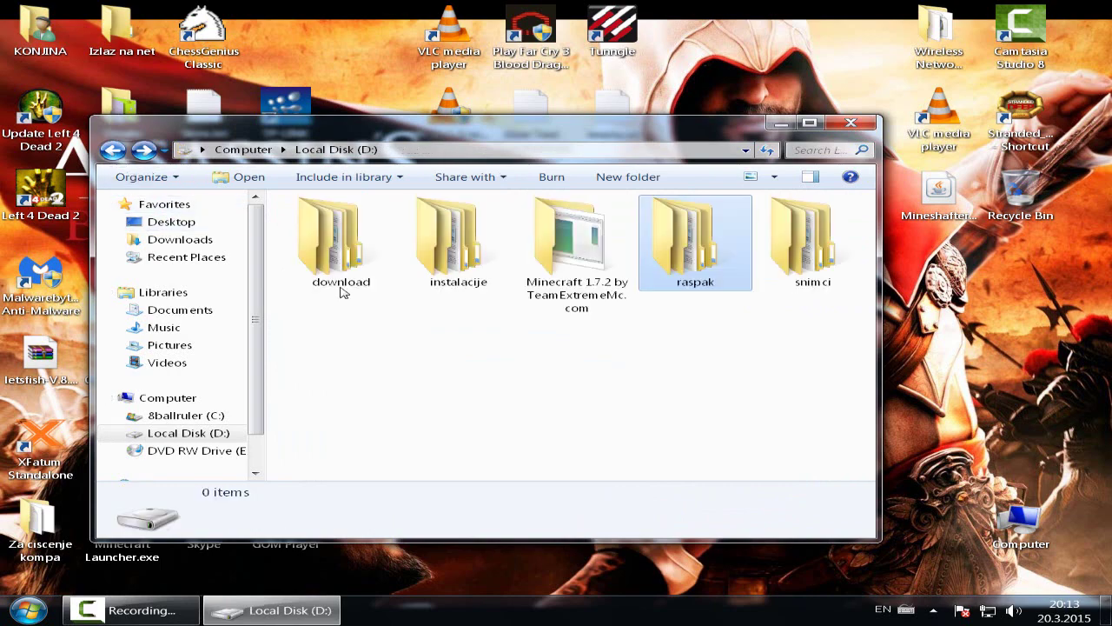
{"action": "left_click", "coordinate": [464, 269]}
{"action": "double_click", "coordinate": [465, 270]}
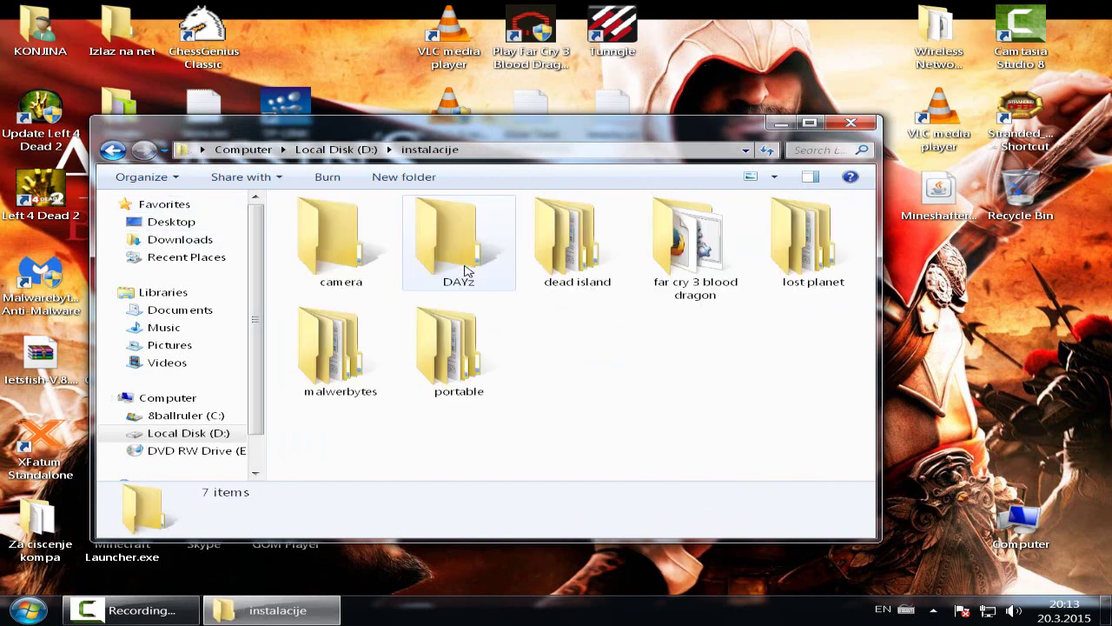
{"action": "double_click", "coordinate": [567, 267]}
{"action": "double_click", "coordinate": [374, 230]}
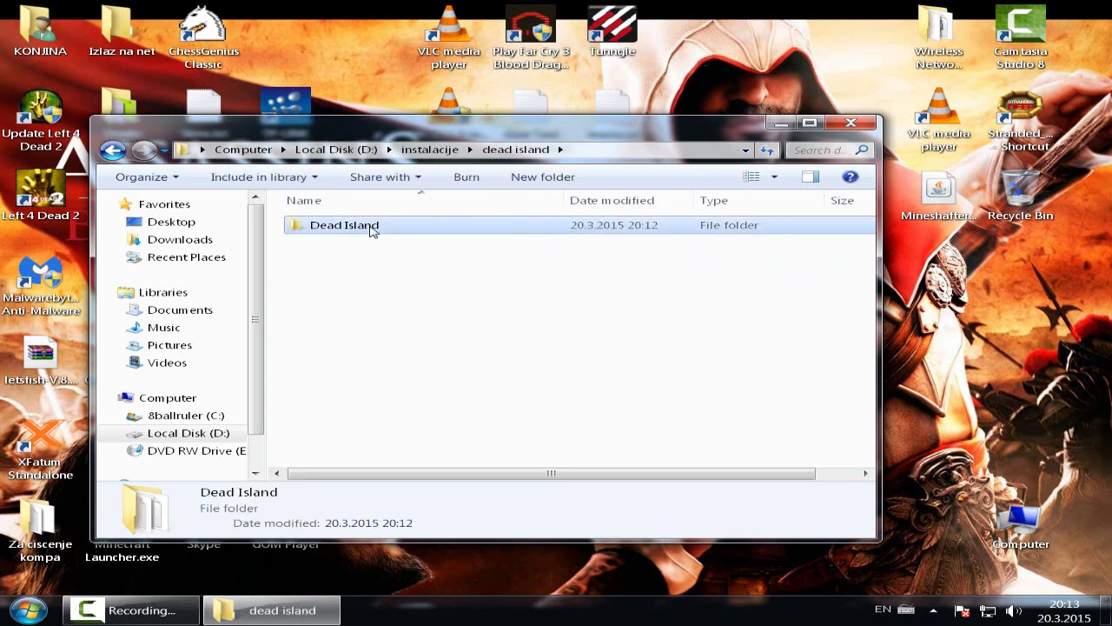
{"action": "right_click", "coordinate": [340, 345]}
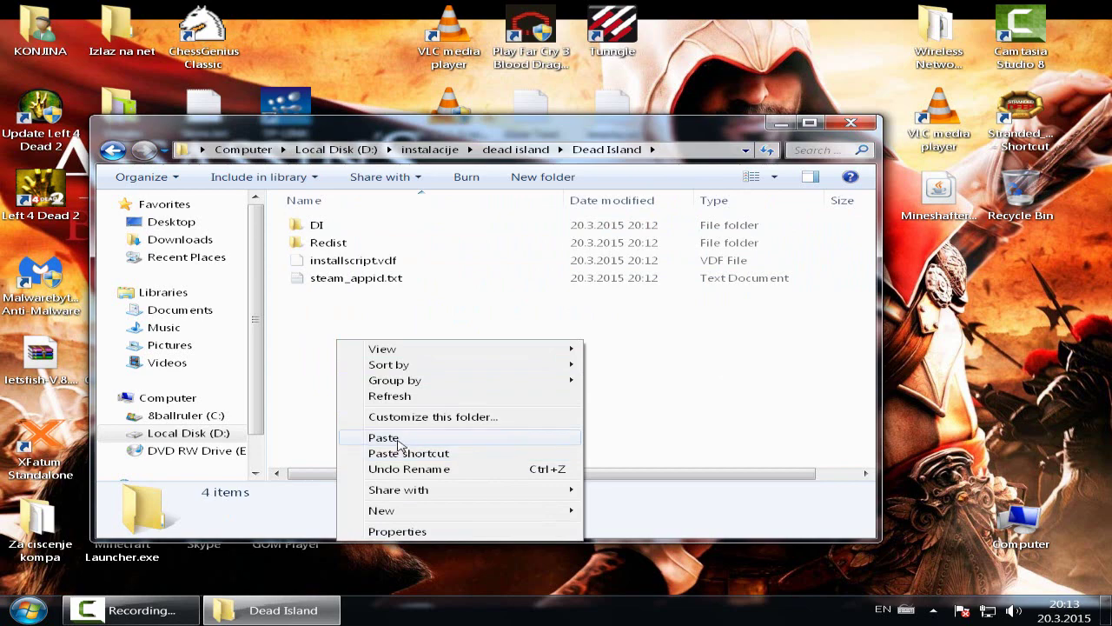
{"action": "left_click", "coordinate": [439, 437]}
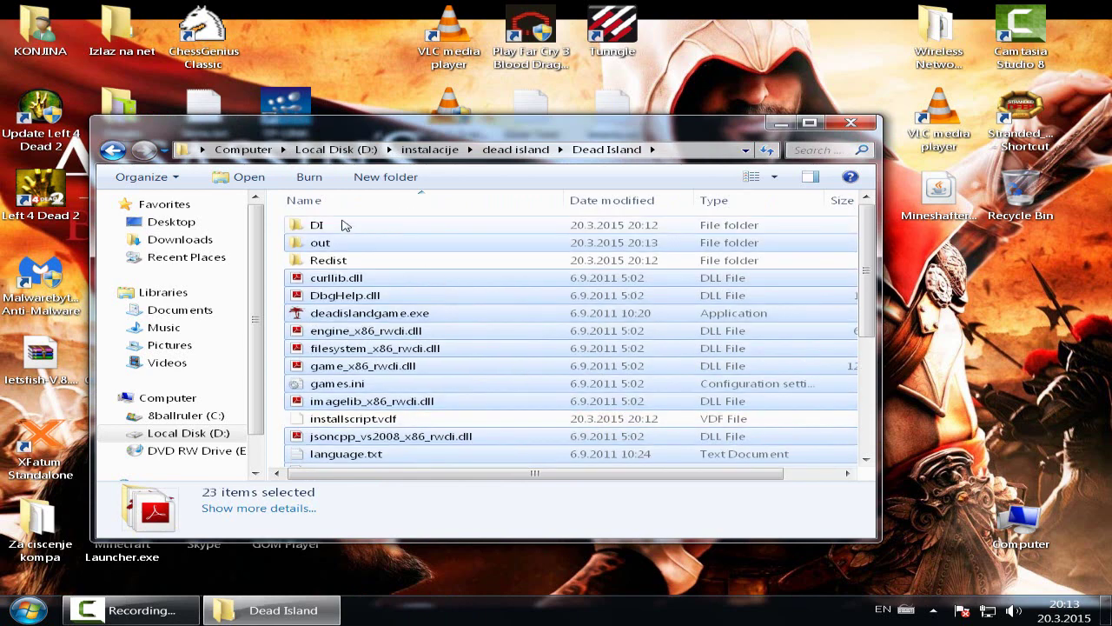
Look through the file list of the installed Dead Island folder to check the pasted files.
{"action": "left_click", "coordinate": [280, 218]}
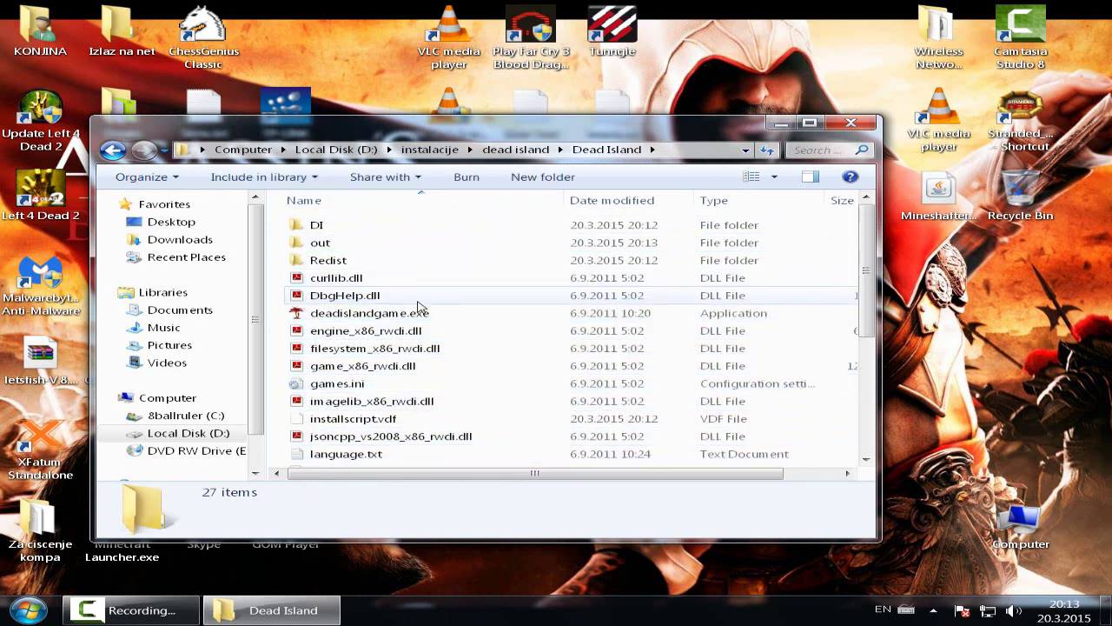
{"action": "scroll", "coordinate": [422, 310], "scroll_direction": "down", "scroll_amount": 4}
{"action": "scroll", "coordinate": [431, 346], "scroll_direction": "up", "scroll_amount": 4}
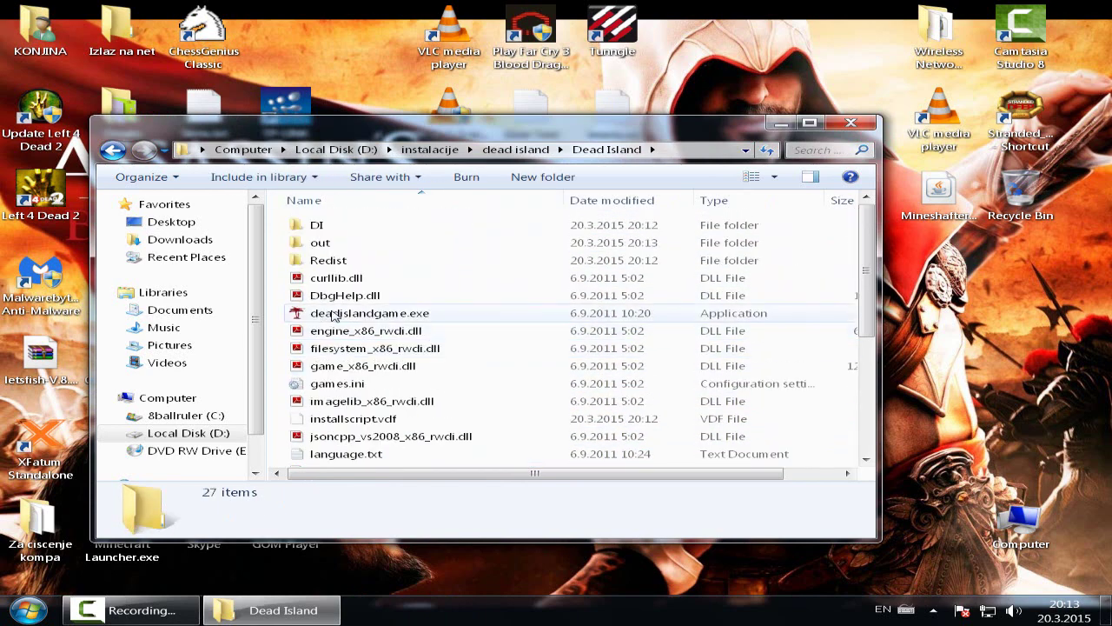
{"action": "scroll", "coordinate": [477, 438], "scroll_direction": "down", "scroll_amount": 4}
{"action": "scroll", "coordinate": [477, 439], "scroll_direction": "up", "scroll_amount": 4}
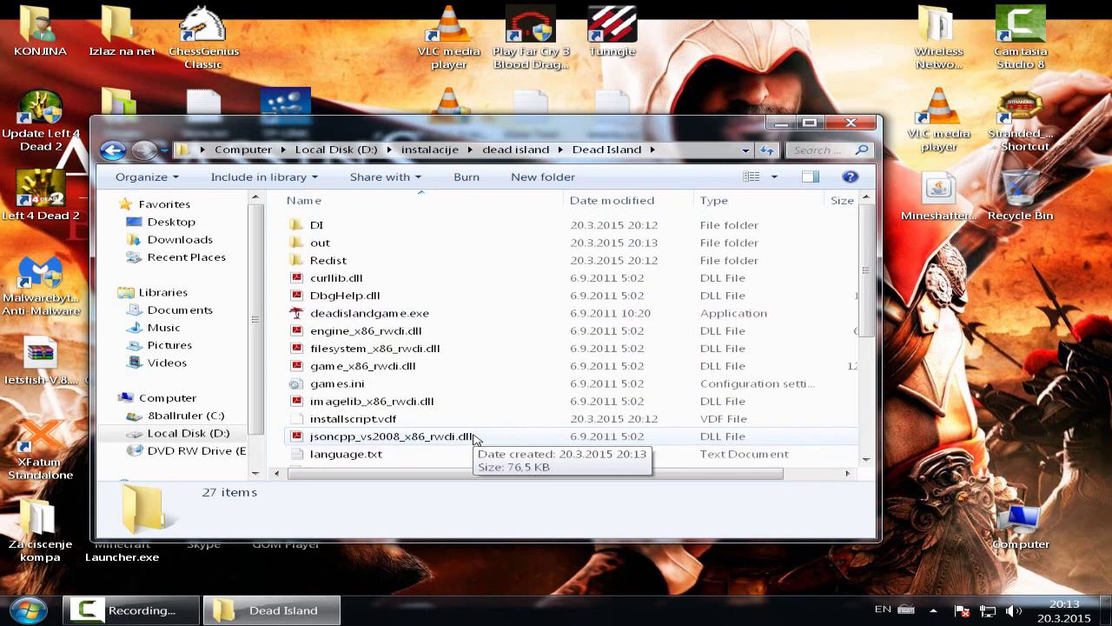
{"action": "scroll", "coordinate": [469, 434], "scroll_direction": "down", "scroll_amount": 2}
{"action": "scroll", "coordinate": [357, 413], "scroll_direction": "up", "scroll_amount": 2}
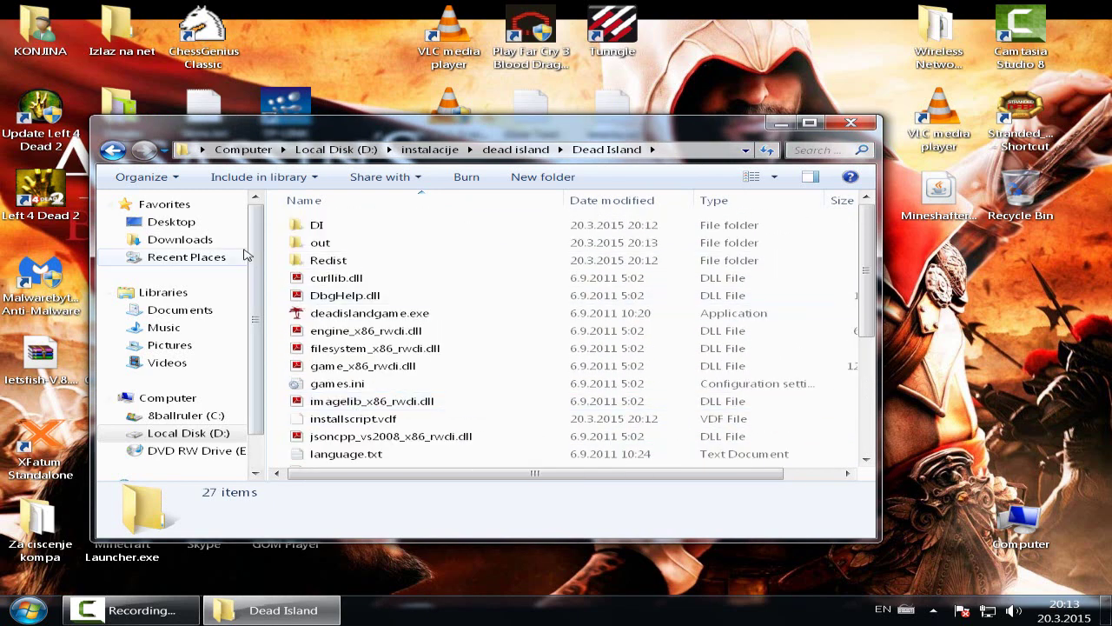
Run vcredist_x86.exe as administrator from the game's Redist\VCRedist folder.
{"action": "mouse_move", "coordinate": [308, 262]}
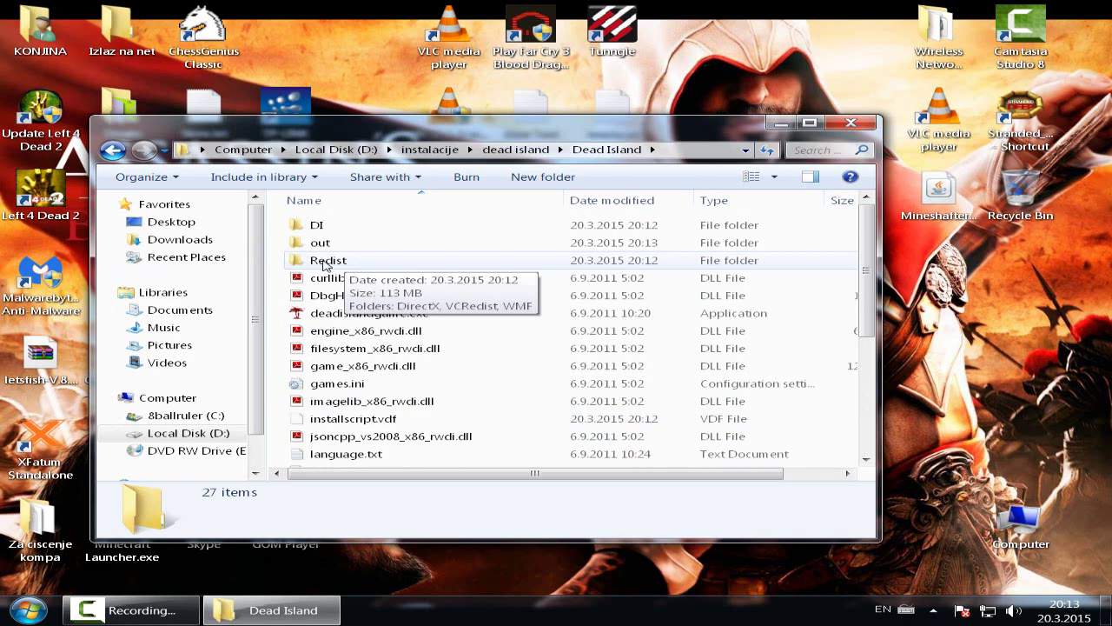
{"action": "double_click", "coordinate": [323, 262]}
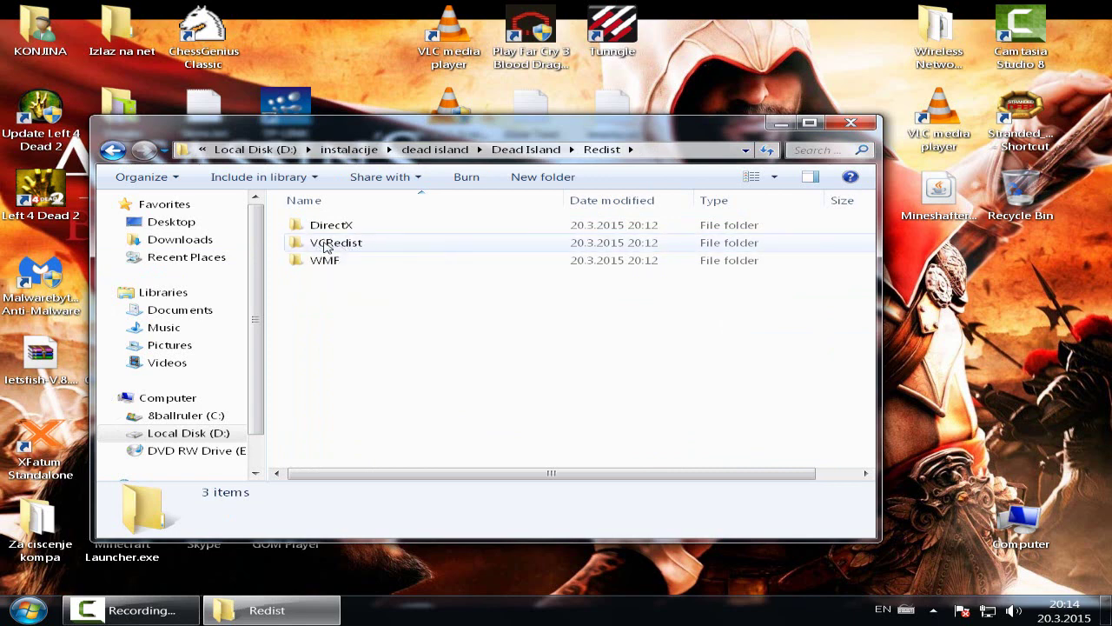
{"action": "double_click", "coordinate": [333, 246]}
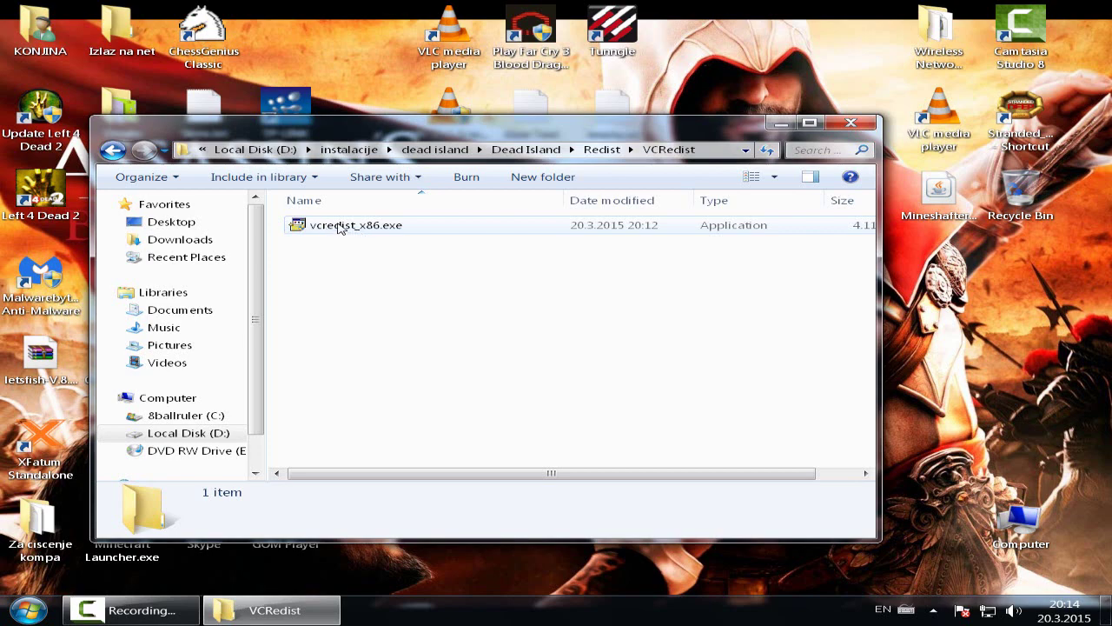
{"action": "left_click", "coordinate": [339, 226]}
{"action": "right_click", "coordinate": [339, 226]}
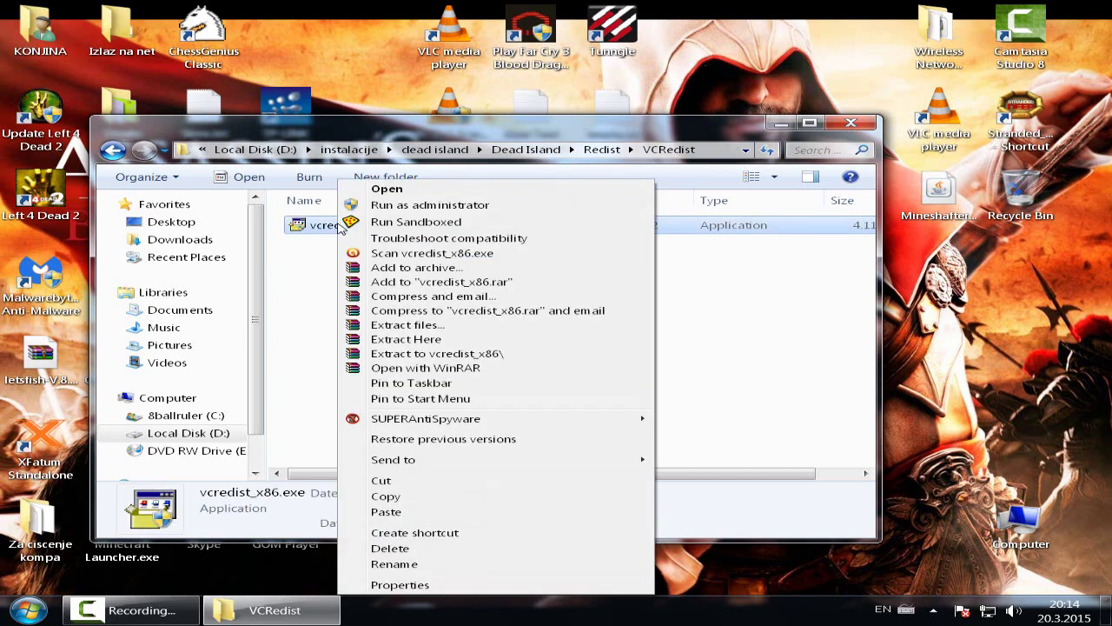
{"action": "left_click", "coordinate": [418, 207]}
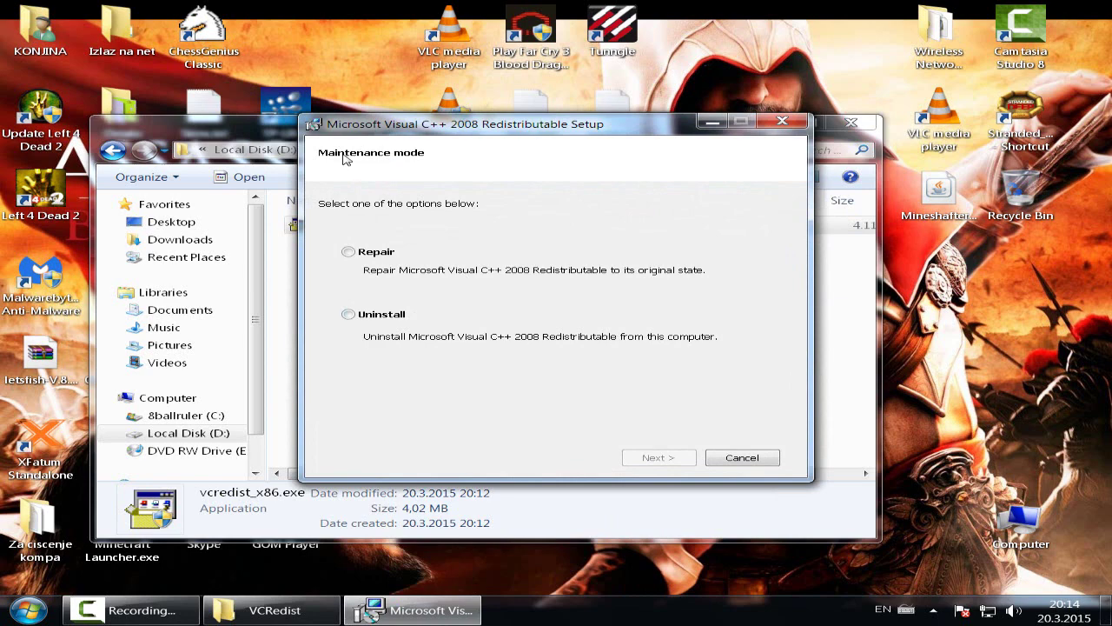
Repair the Microsoft Visual C++ 2008 Redistributable, finish its setup, and tell the Program Compatibility Assistant that it installed correctly.
{"action": "mouse_move", "coordinate": [640, 137]}
{"action": "left_mouse_down"}
{"action": "mouse_move", "coordinate": [633, 212]}
{"action": "mouse_move", "coordinate": [718, 195]}
{"action": "mouse_move", "coordinate": [696, 252]}
{"action": "mouse_move", "coordinate": [605, 261]}
{"action": "mouse_move", "coordinate": [626, 125]}
{"action": "left_mouse_up"}
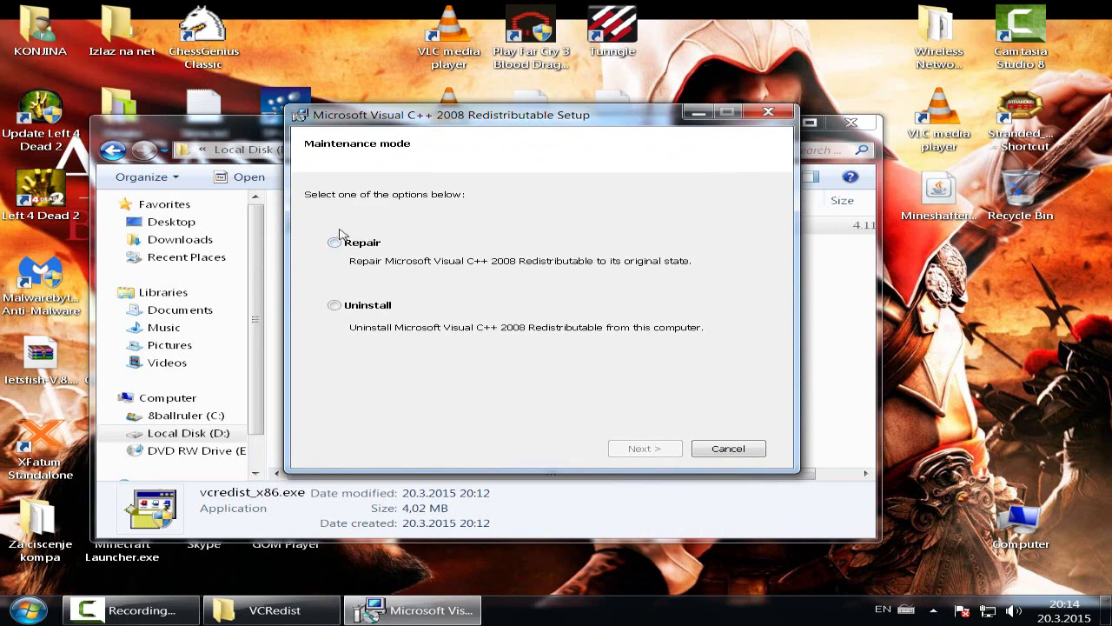
{"action": "left_click_drag", "start_coordinate": [585, 124], "coordinate": [597, 166]}
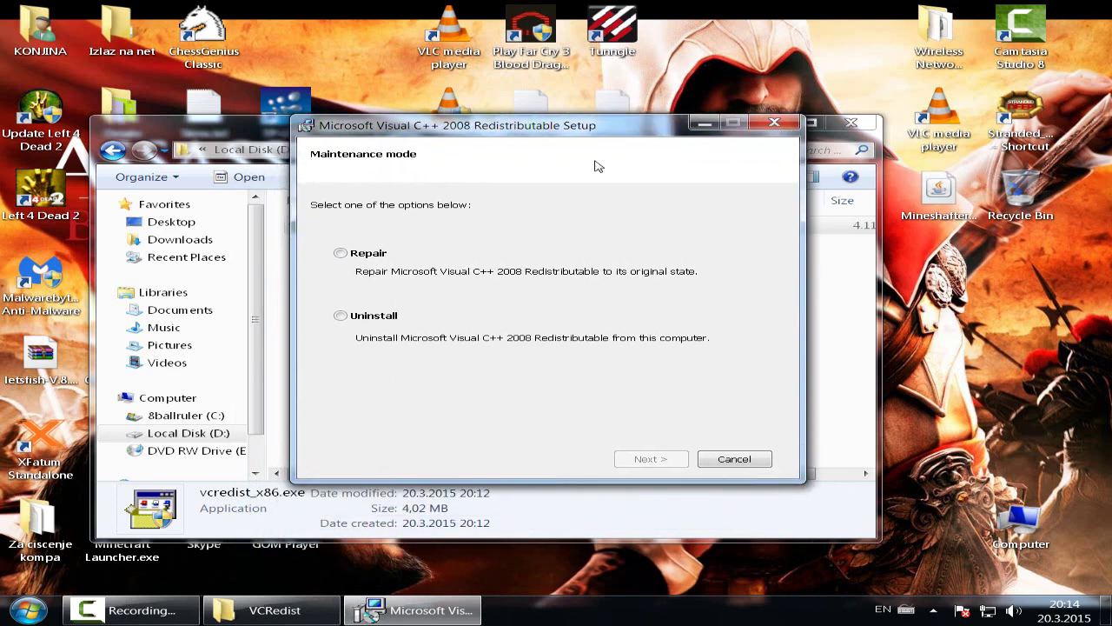
{"action": "left_click", "coordinate": [340, 254]}
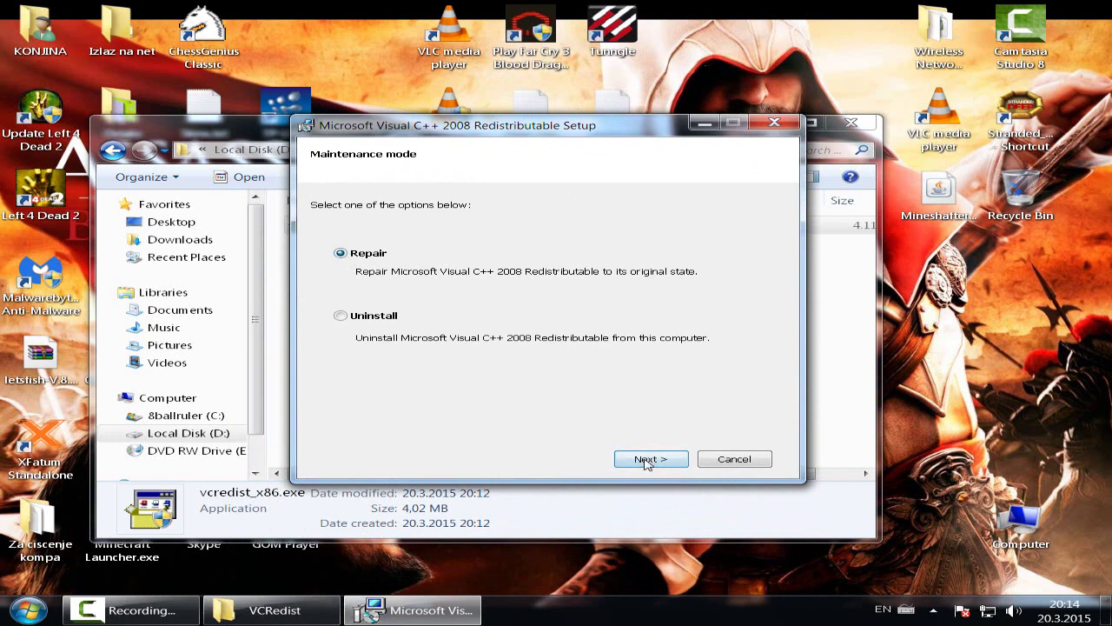
{"action": "left_click", "coordinate": [647, 462]}
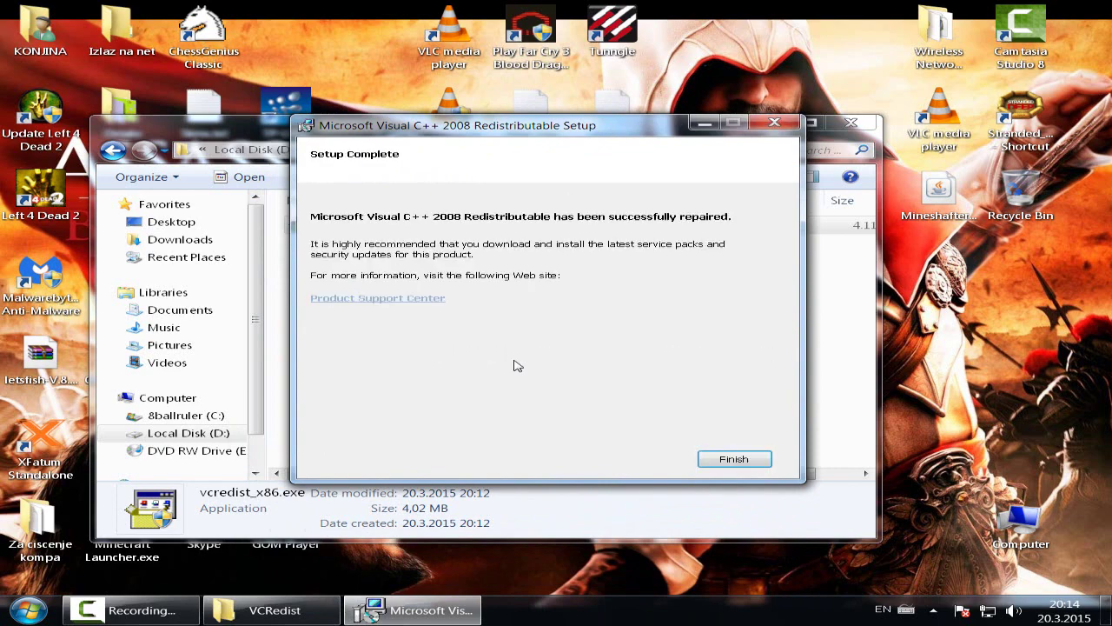
{"action": "left_click", "coordinate": [769, 459]}
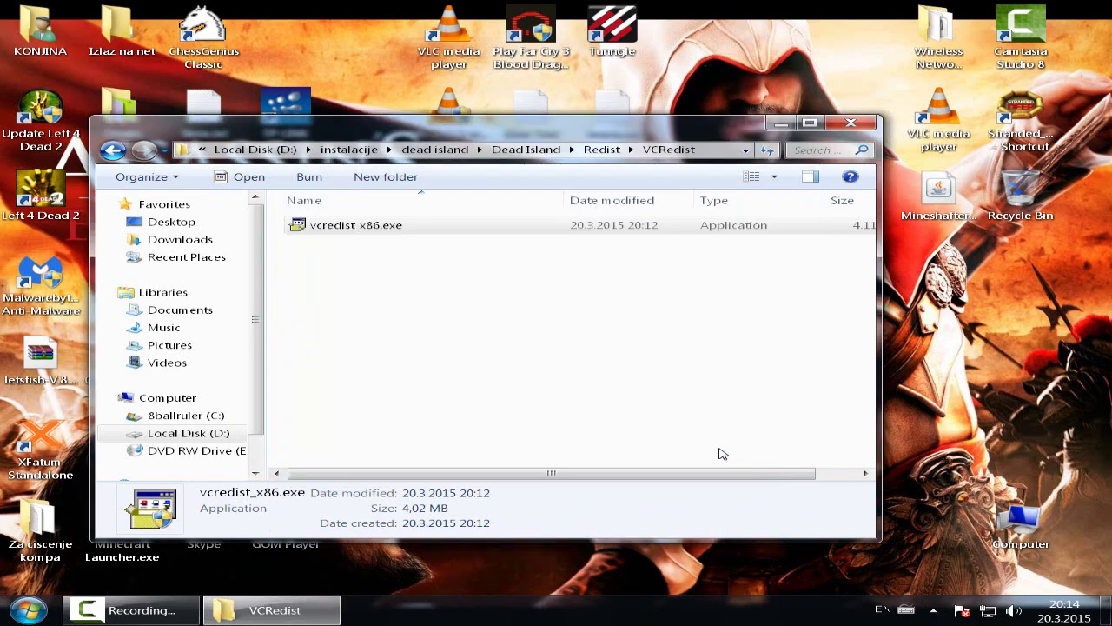
{"action": "left_click", "coordinate": [112, 149]}
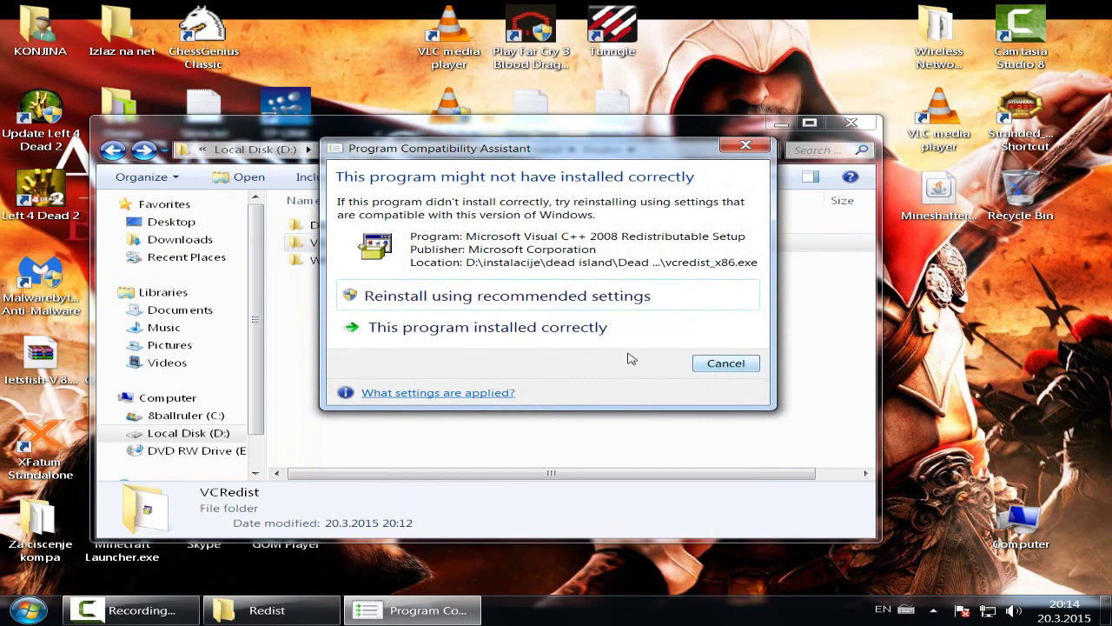
{"action": "left_click", "coordinate": [527, 330]}
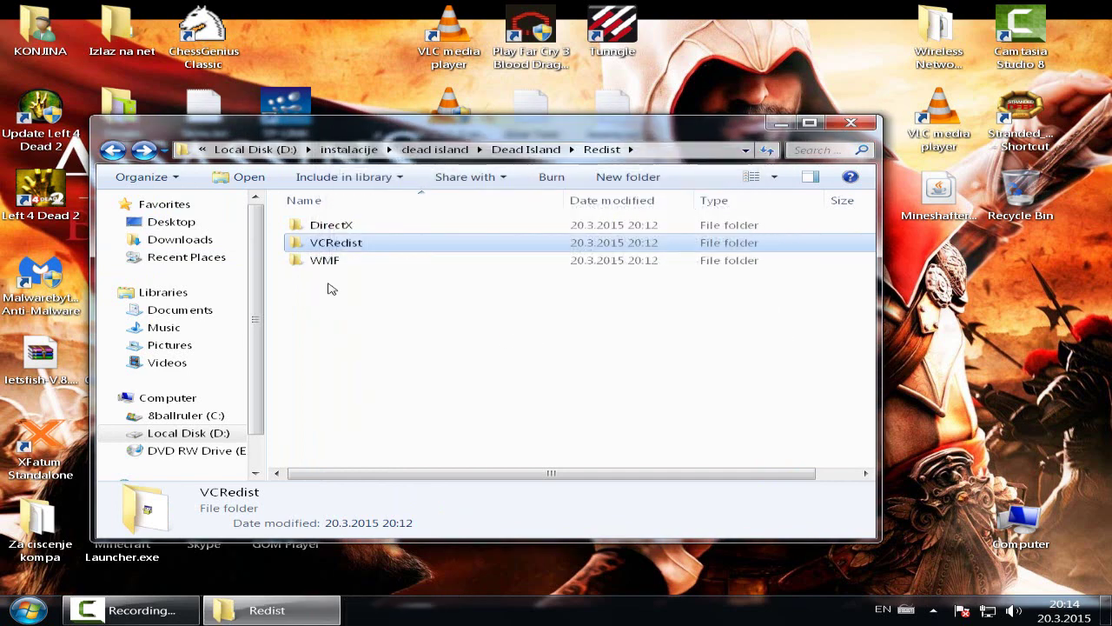
Launch DXSETUP.exe from the game's Redist\DirectX folder.
{"action": "double_click", "coordinate": [339, 228]}
{"action": "scroll", "coordinate": [389, 295], "scroll_direction": "down", "scroll_amount": 16}
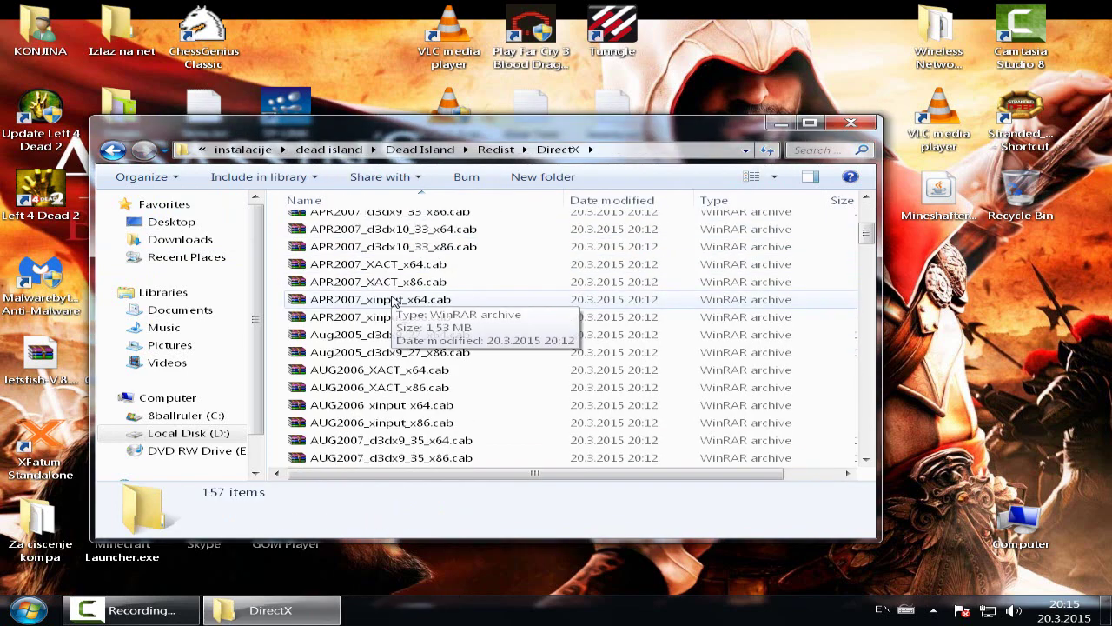
{"action": "scroll", "coordinate": [393, 303], "scroll_direction": "down", "scroll_amount": 4}
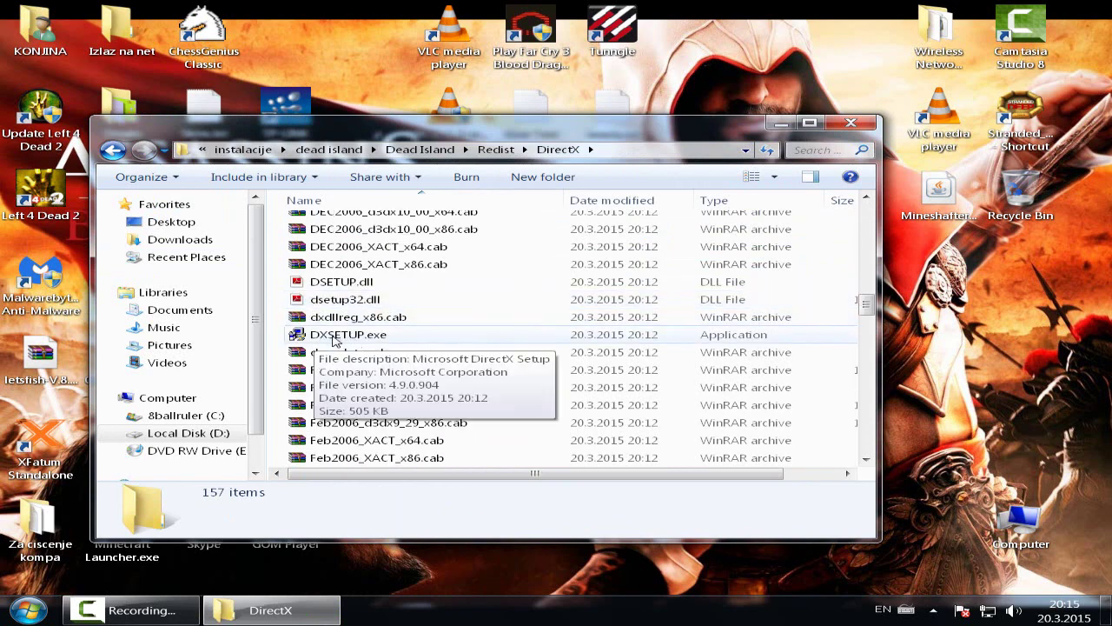
{"action": "right_click", "coordinate": [334, 341]}
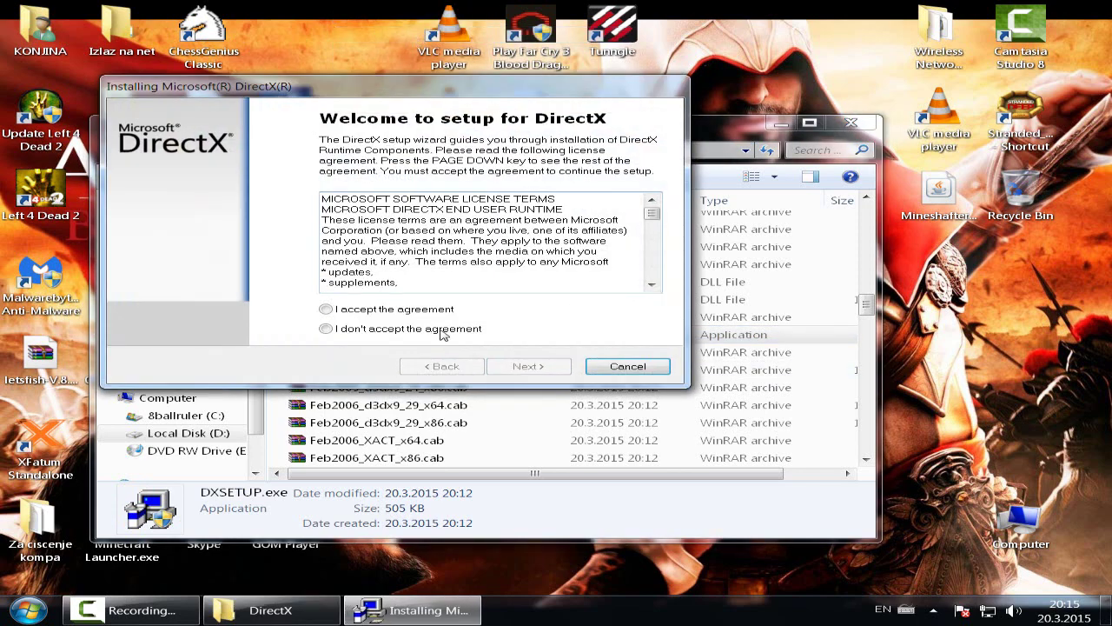
Accept the DirectX license agreement, install the runtime components, and close the setup wizard.
{"action": "left_click", "coordinate": [326, 310]}
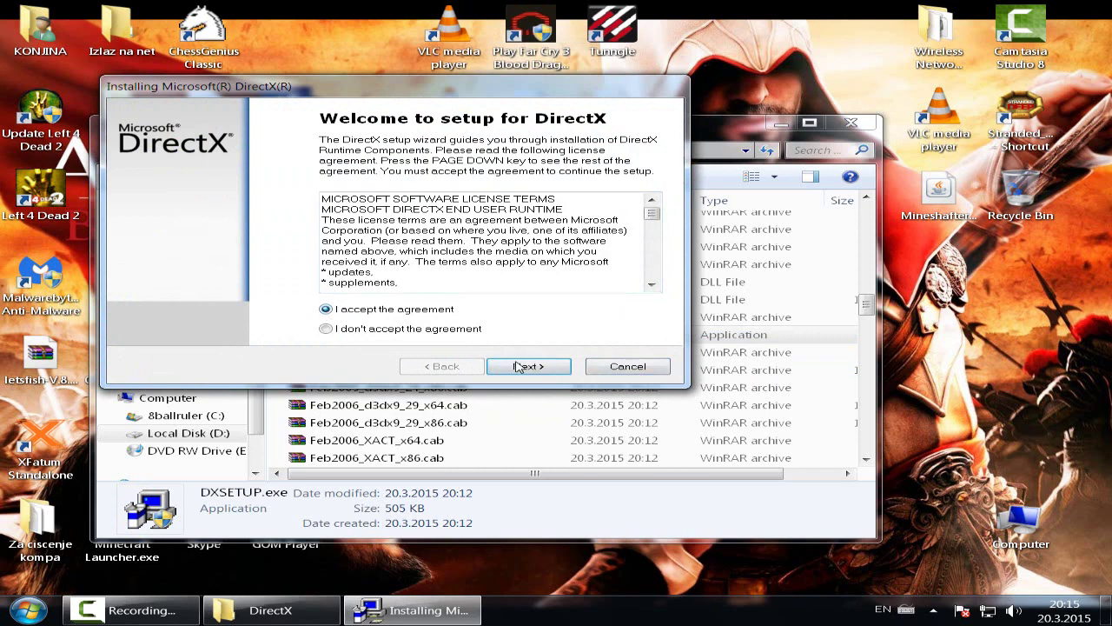
{"action": "left_click", "coordinate": [530, 367]}
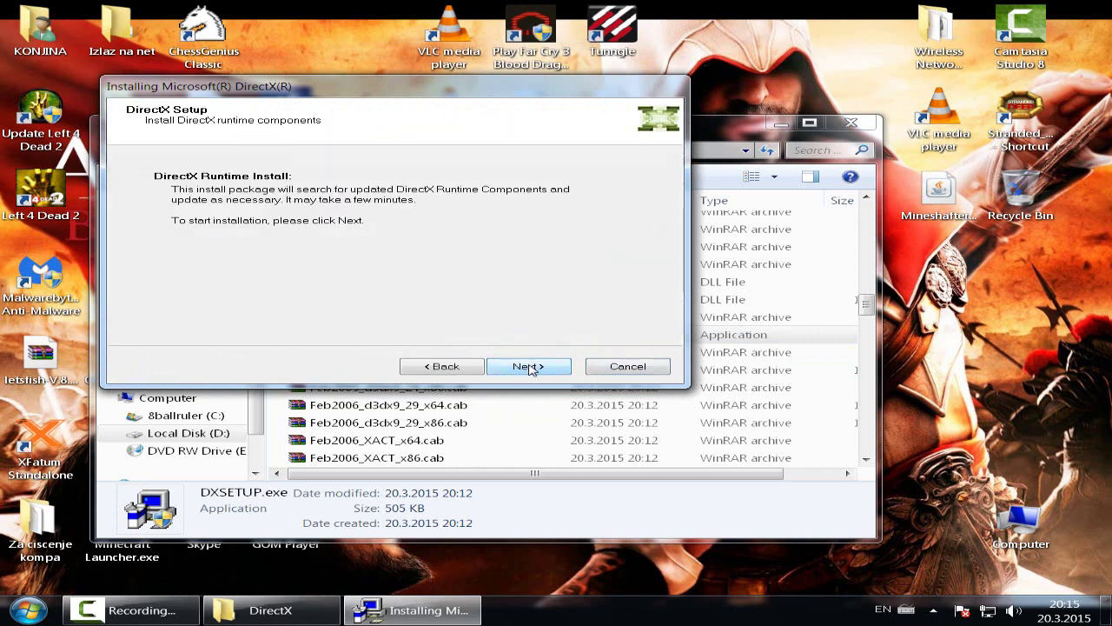
{"action": "left_click", "coordinate": [529, 367]}
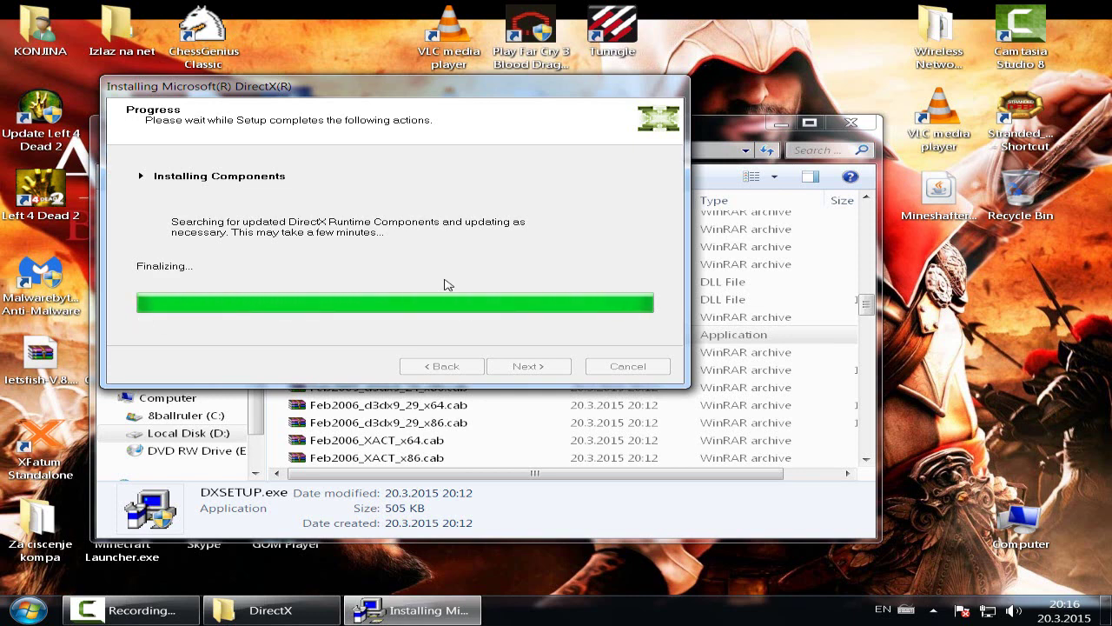
{"action": "left_click", "coordinate": [528, 366]}
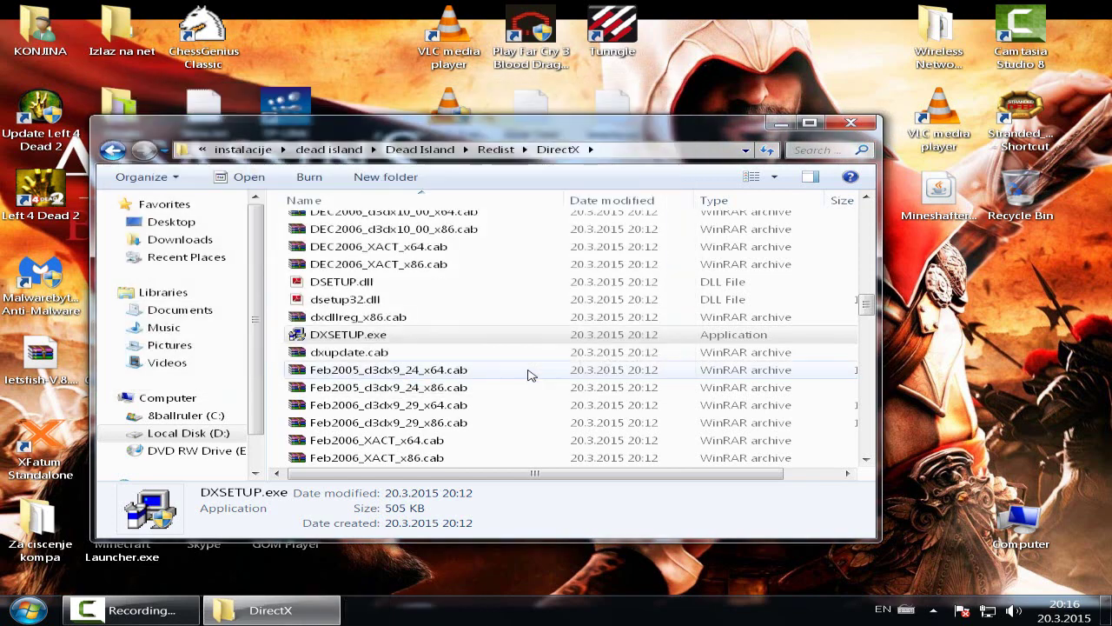
Run WMFDist11-WindowsXP-X86-ENU.exe as administrator from the game's Redist\WMF folder.
{"action": "left_click", "coordinate": [113, 150]}
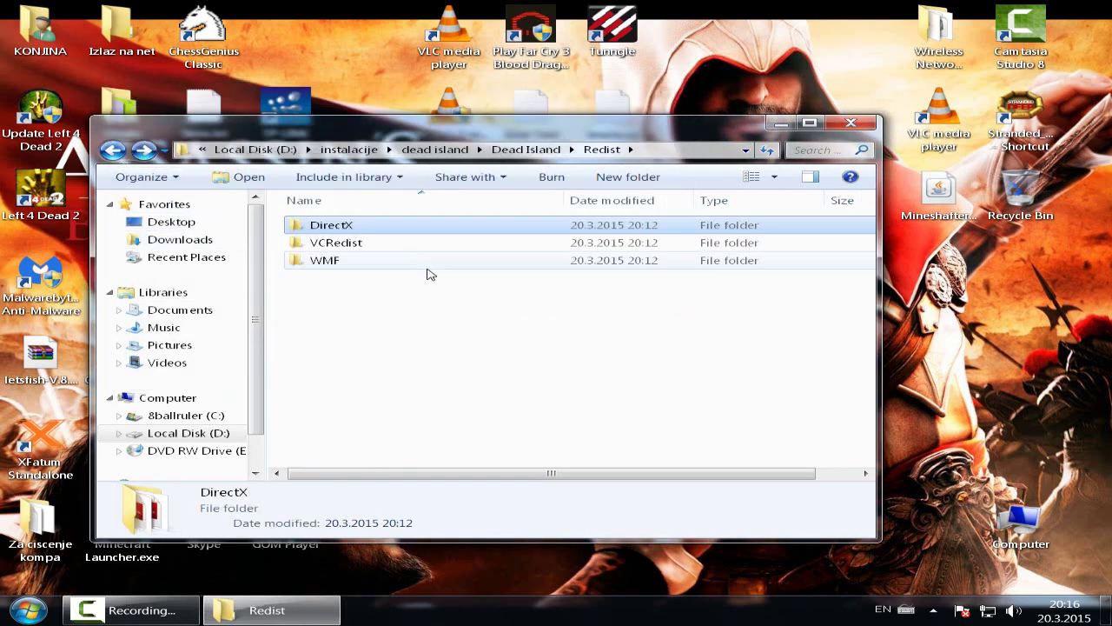
{"action": "double_click", "coordinate": [324, 261]}
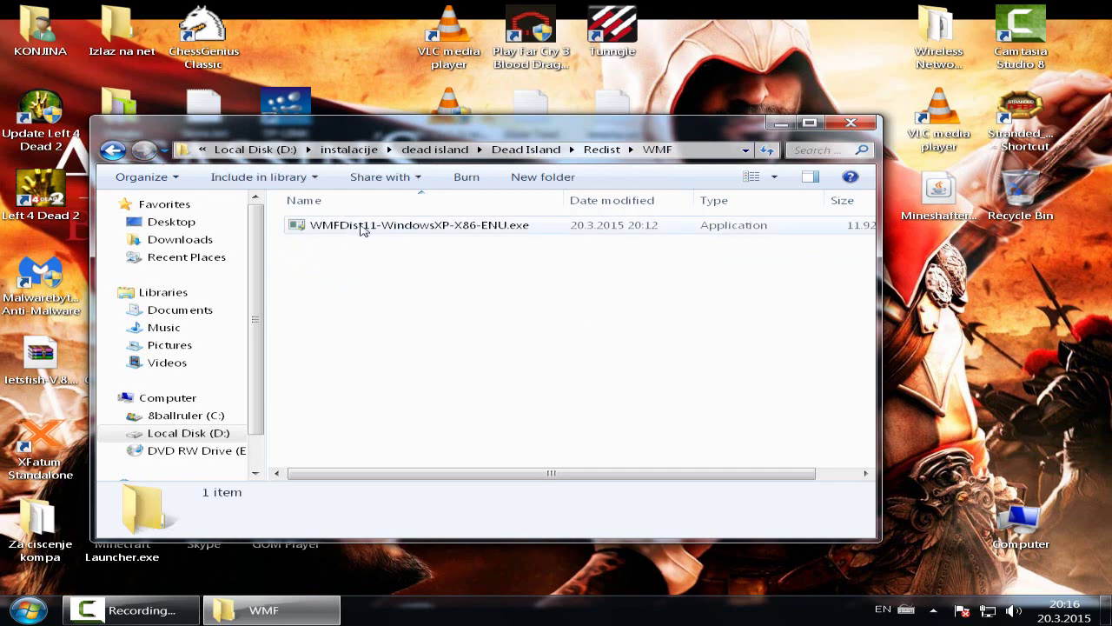
{"action": "left_click", "coordinate": [362, 228]}
{"action": "right_click", "coordinate": [361, 228]}
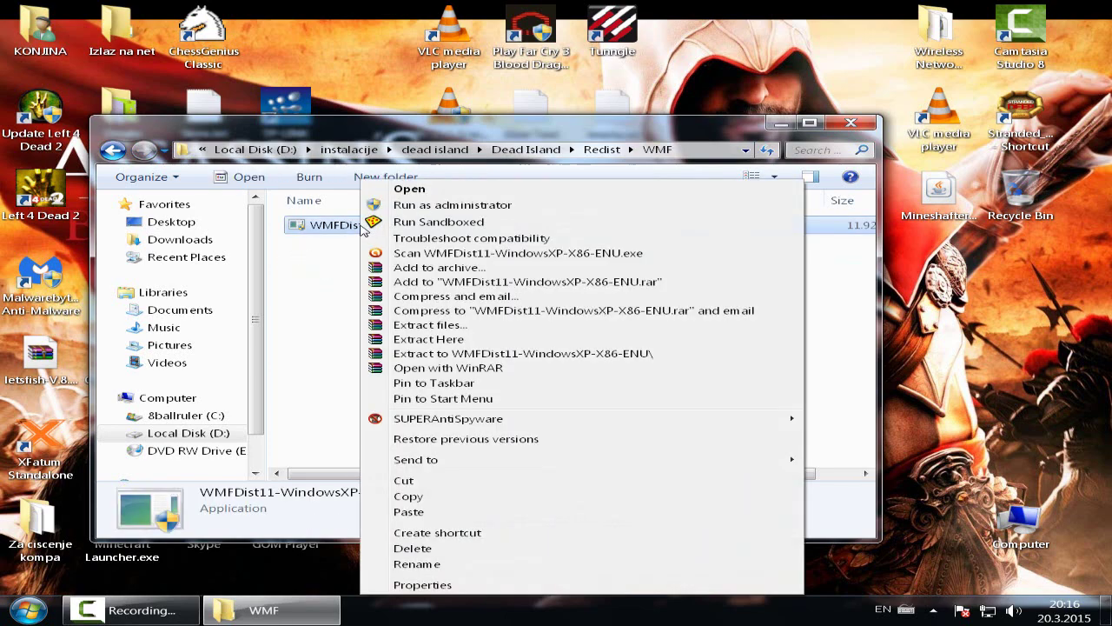
{"action": "left_click", "coordinate": [439, 209]}
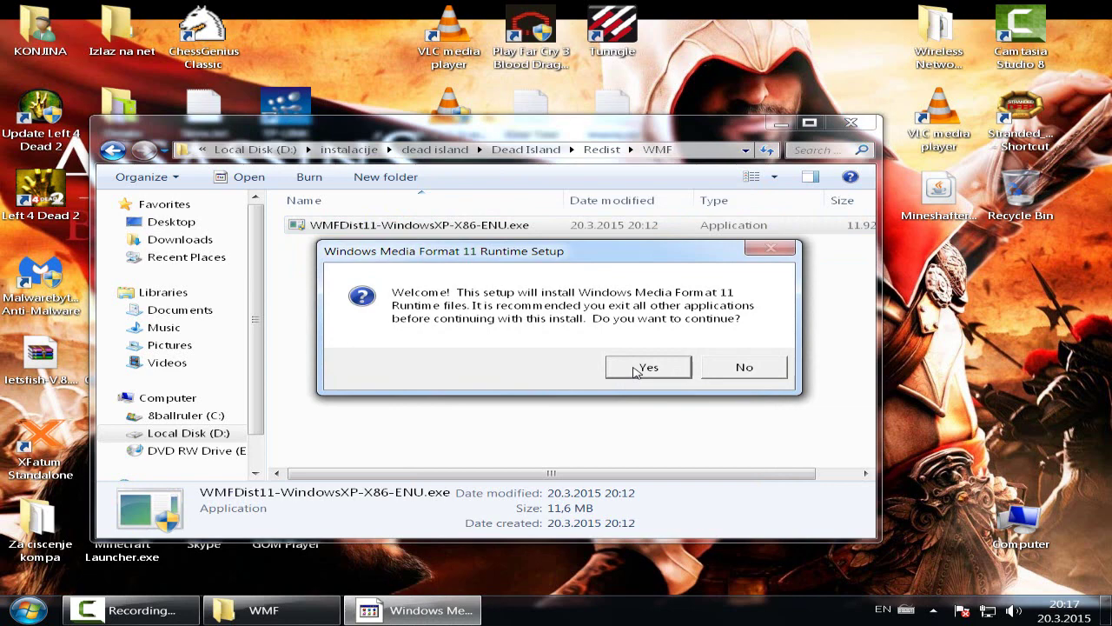
Install the Windows Media Format 11 Runtime, accepting its license agreement, and close the setup.
{"action": "left_click", "coordinate": [635, 368]}
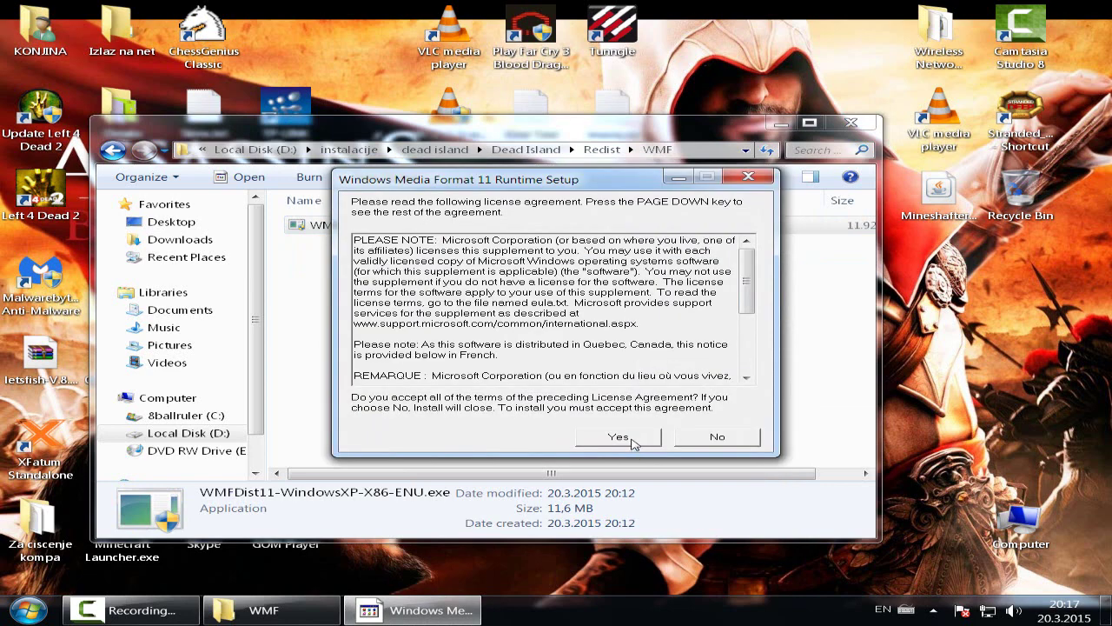
{"action": "left_click", "coordinate": [632, 441]}
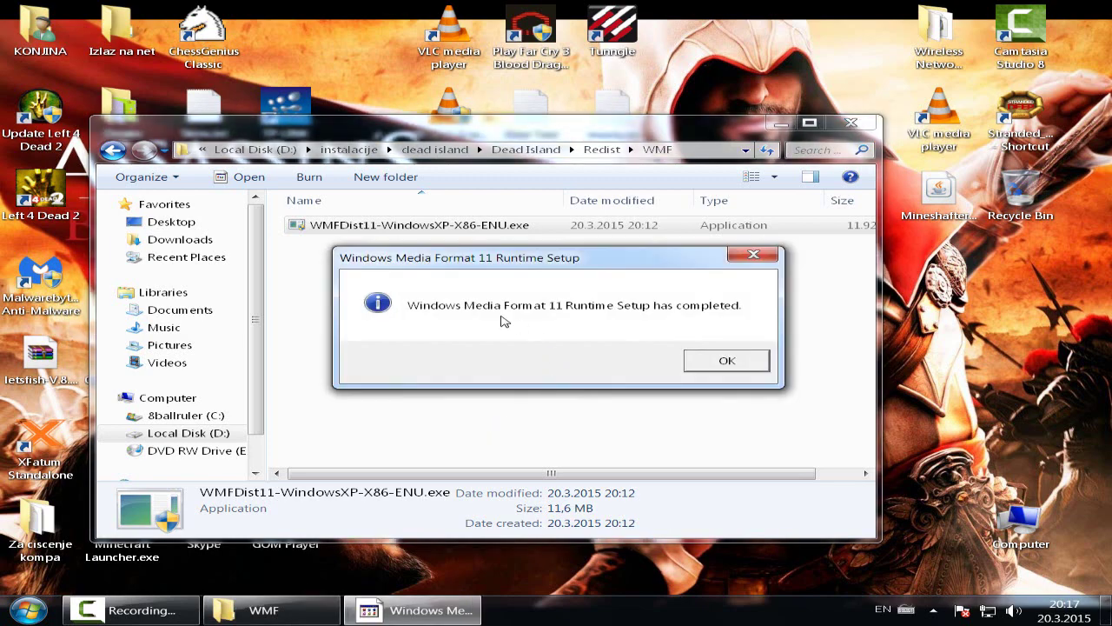
{"action": "left_click", "coordinate": [726, 362]}
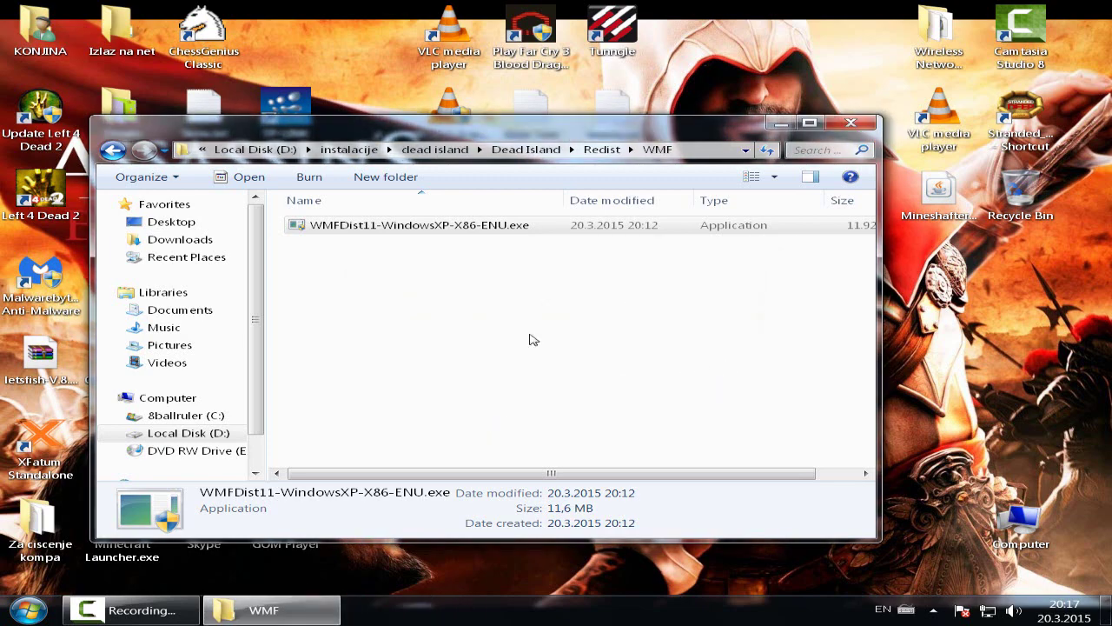
Return to the main Dead Island game folder, rechecking the contents of its Redist folder.
{"action": "left_click", "coordinate": [112, 149]}
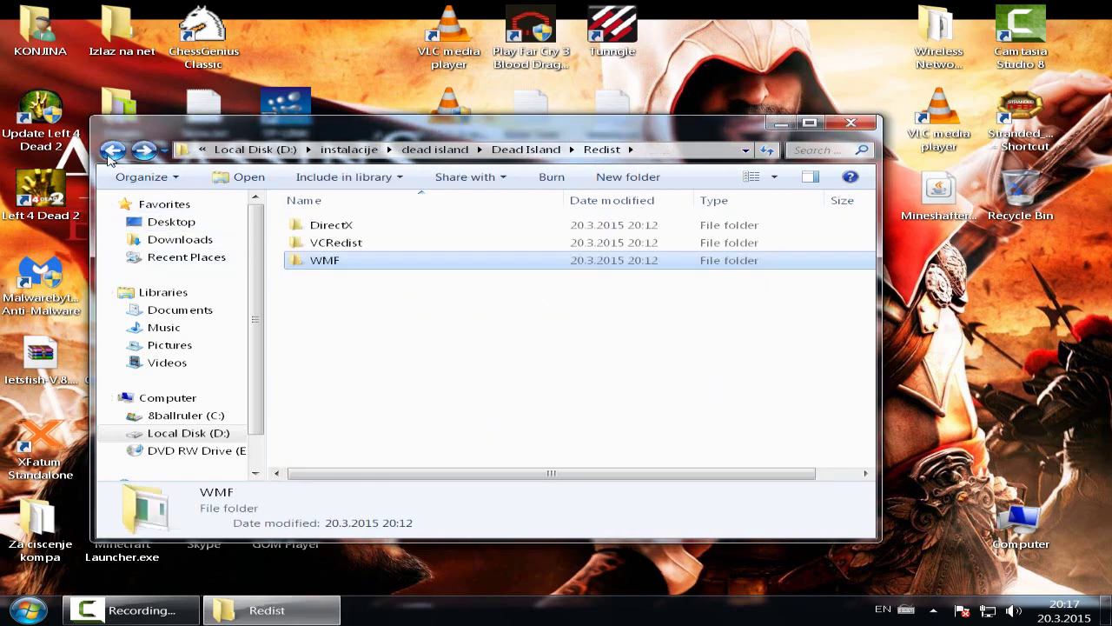
{"action": "left_click", "coordinate": [111, 150]}
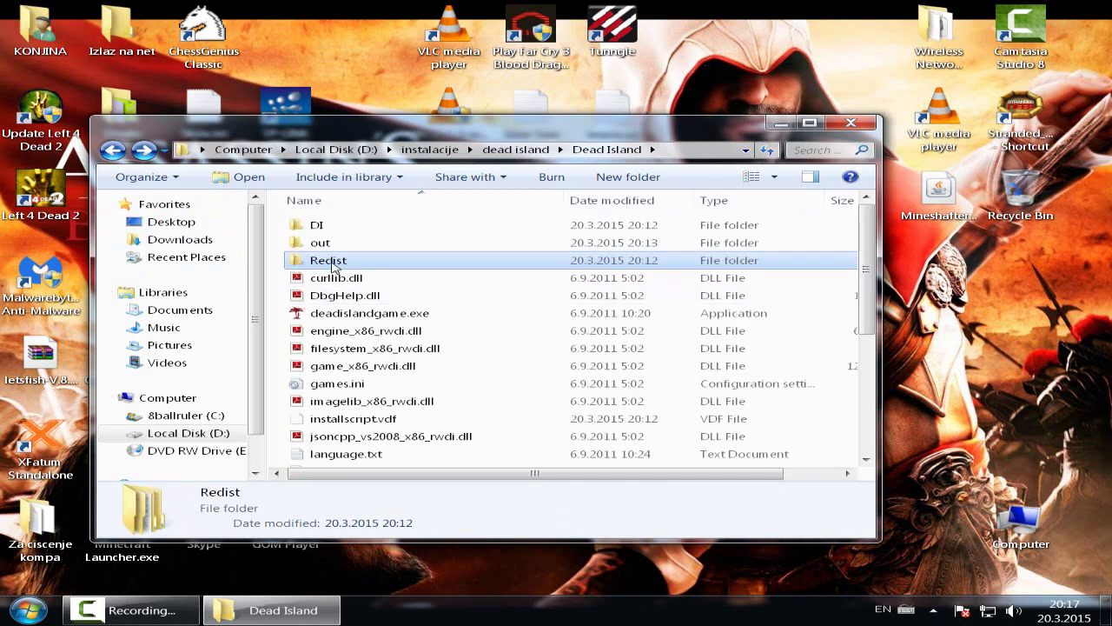
{"action": "double_click", "coordinate": [328, 261]}
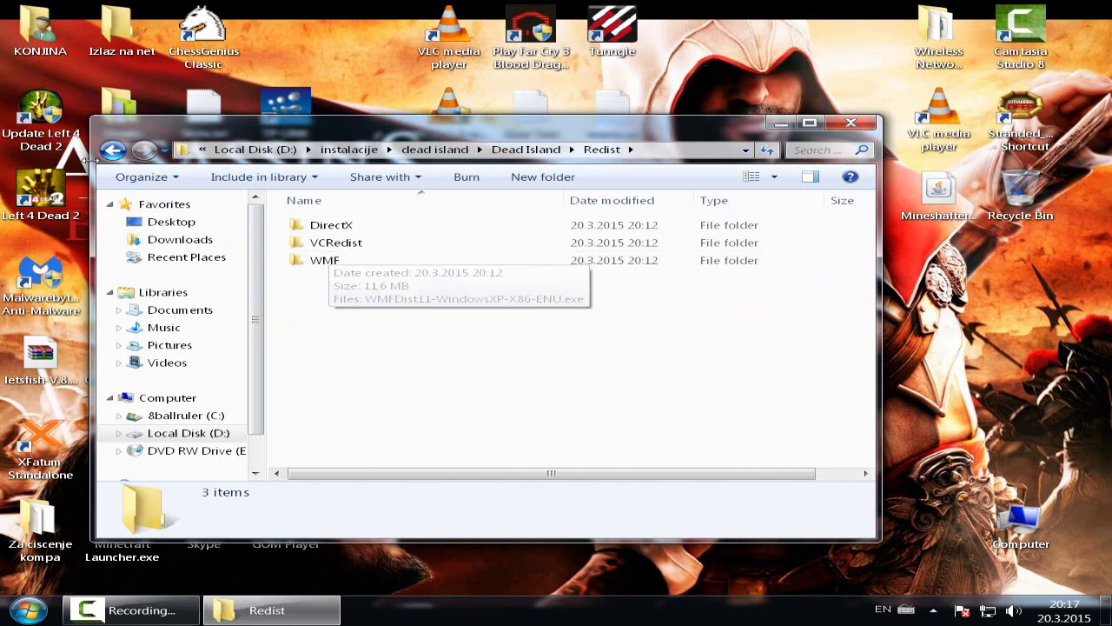
{"action": "left_click", "coordinate": [113, 150]}
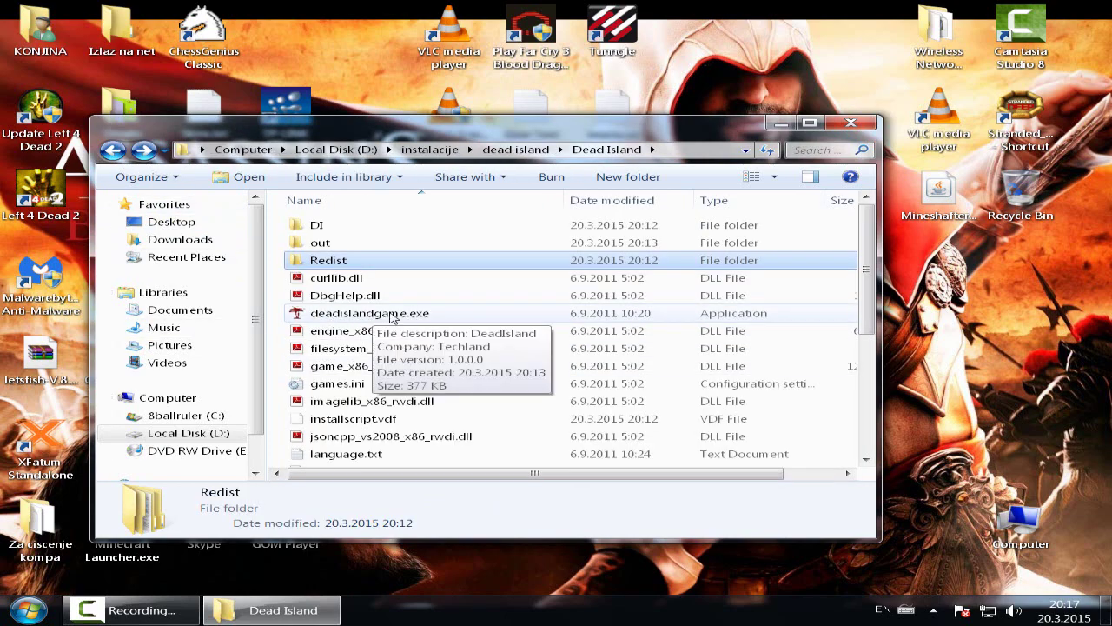
Open games.ini from the Dead Island folder in Notepad and move the window so it is fully on screen.
{"action": "scroll", "coordinate": [372, 300], "scroll_direction": "down", "scroll_amount": 1}
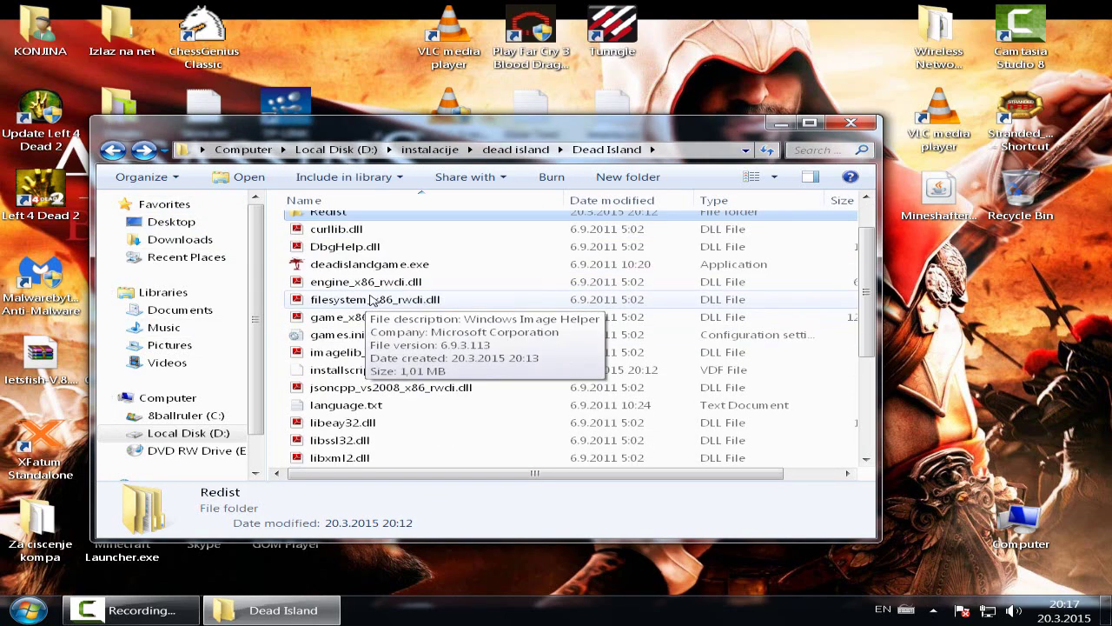
{"action": "right_click", "coordinate": [338, 335]}
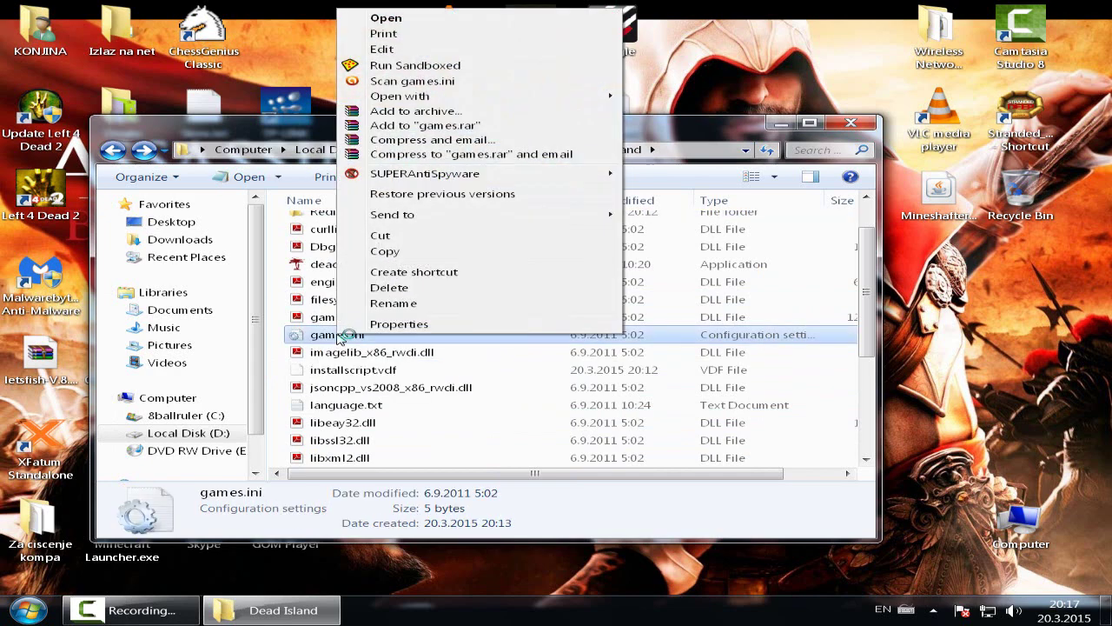
{"action": "key", "text": "Escape"}
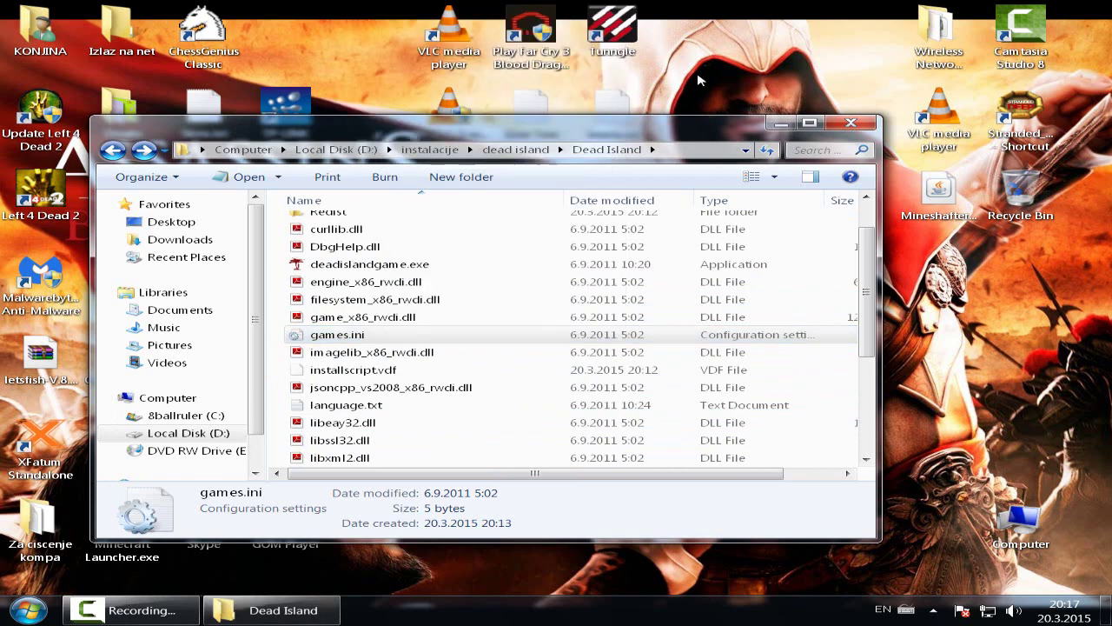
{"action": "double_click", "coordinate": [321, 335]}
{"action": "left_click_drag", "start_coordinate": [438, 136], "coordinate": [487, 108]}
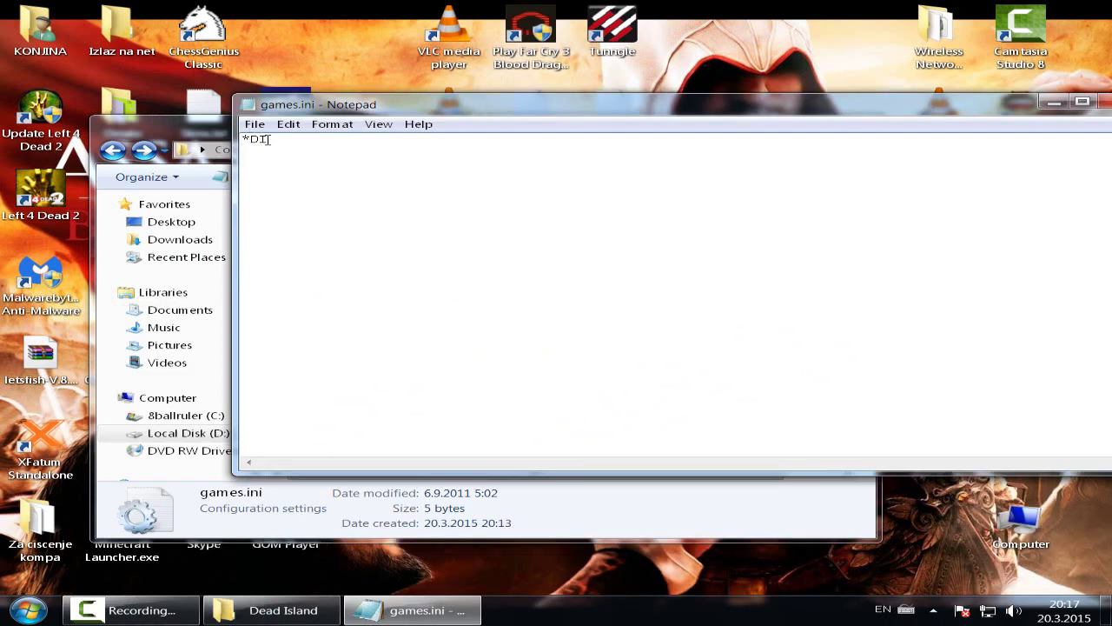
{"action": "left_click_drag", "start_coordinate": [487, 107], "coordinate": [391, 97]}
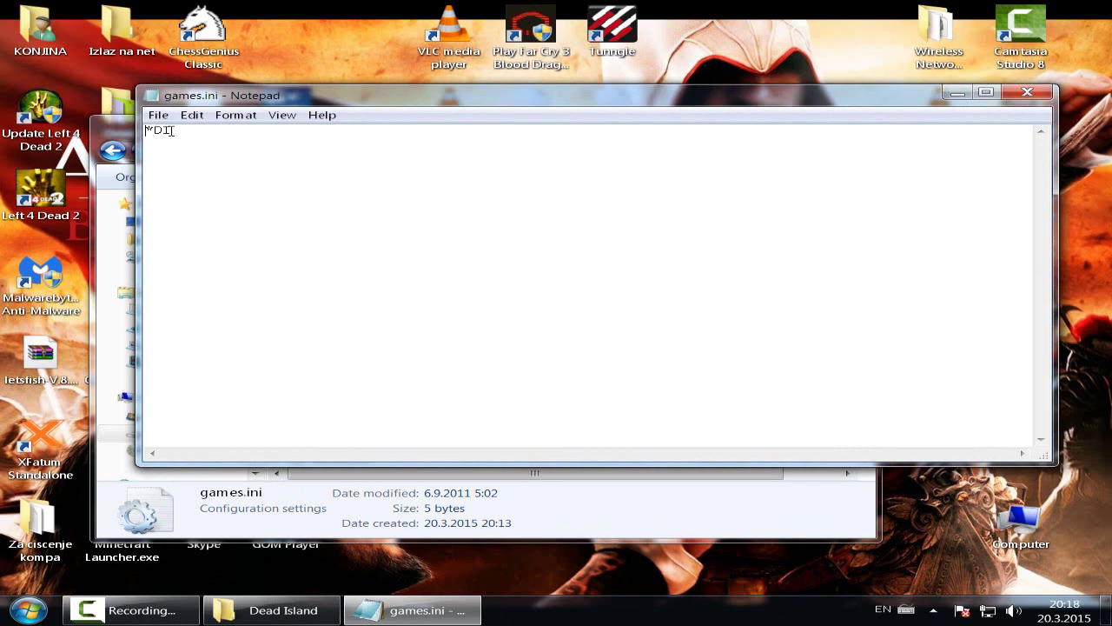
Change the text in games.ini to lowercase *di, then close the file and save the changes.
{"action": "left_click_drag", "start_coordinate": [171, 131], "coordinate": [154, 130]}
{"action": "key", "text": "Delete"}
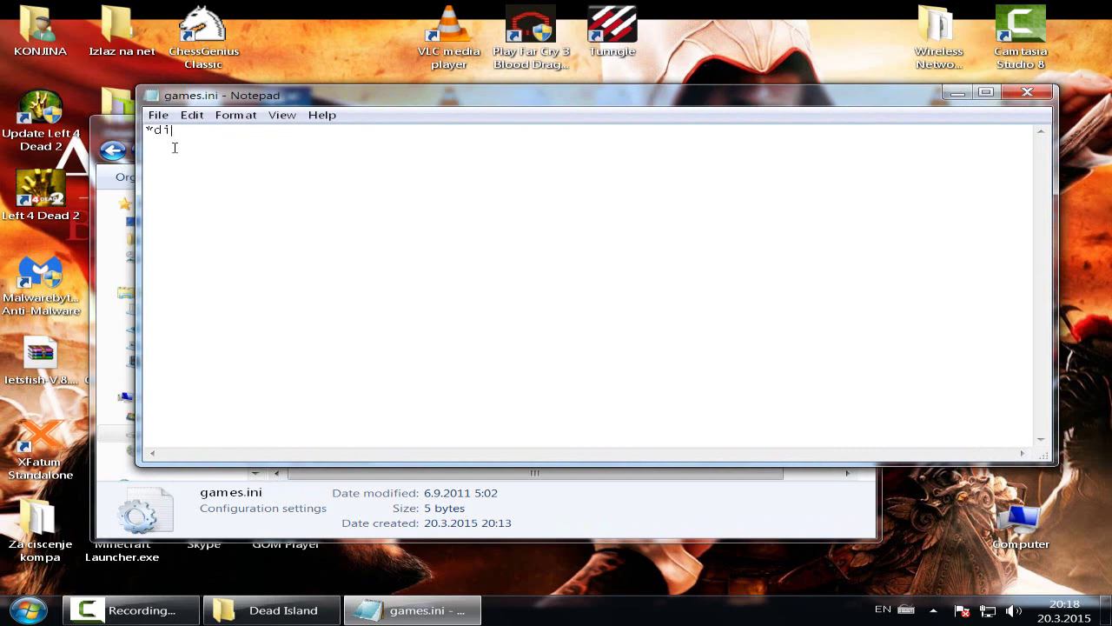
{"action": "left_click", "coordinate": [1025, 93]}
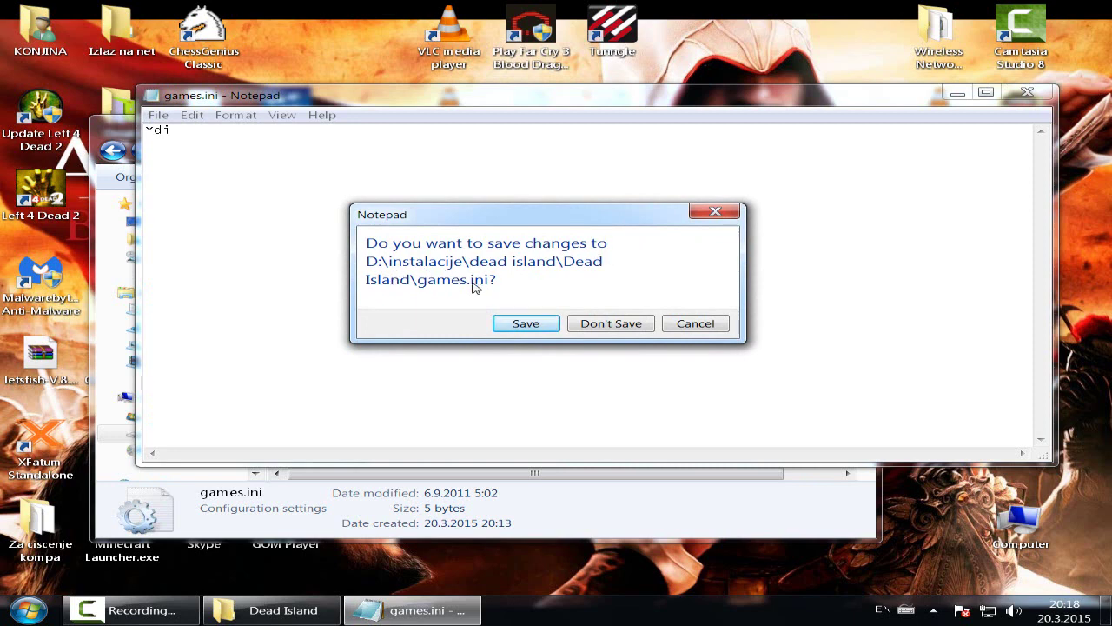
{"action": "left_click", "coordinate": [526, 324]}
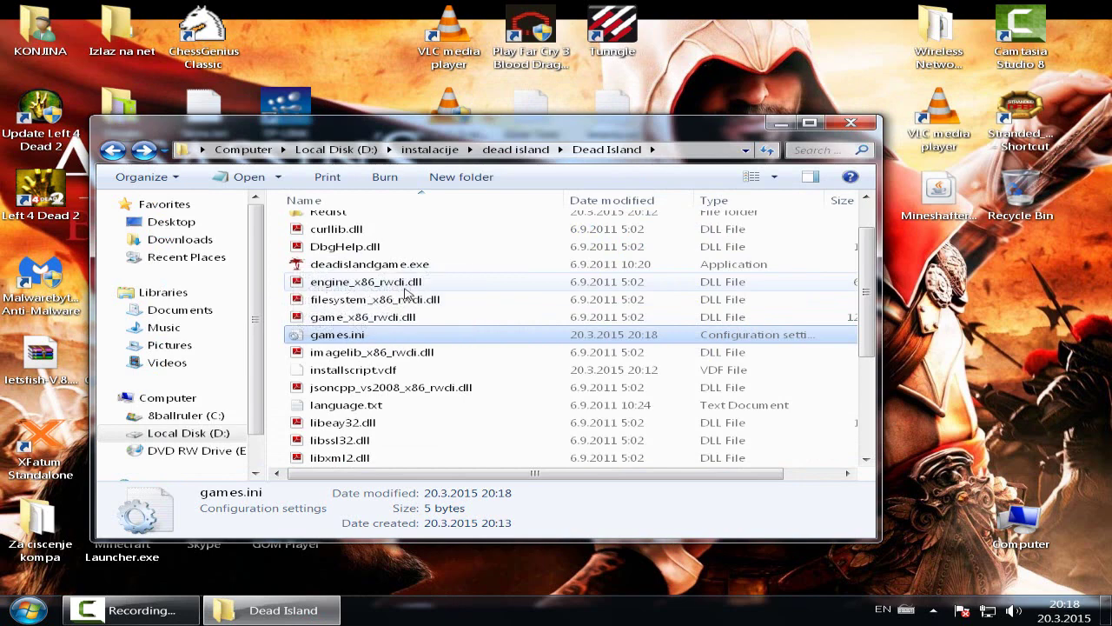
Launch deadislandgame.exe and allow DeadIsland through Windows Firewall on private networks.
{"action": "right_click", "coordinate": [355, 269]}
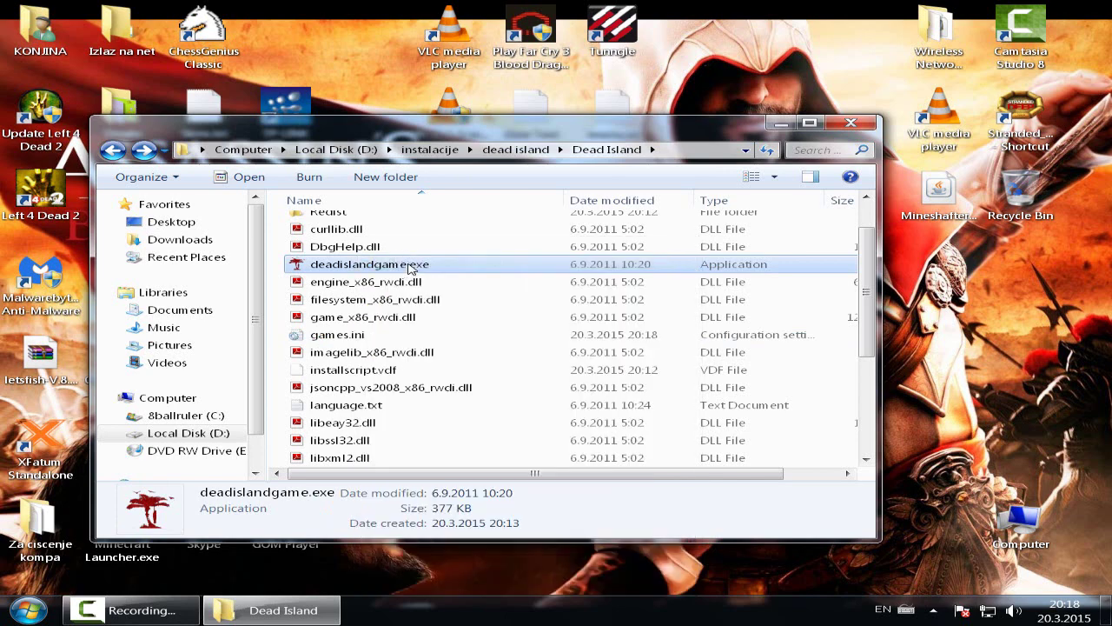
{"action": "double_click", "coordinate": [411, 267]}
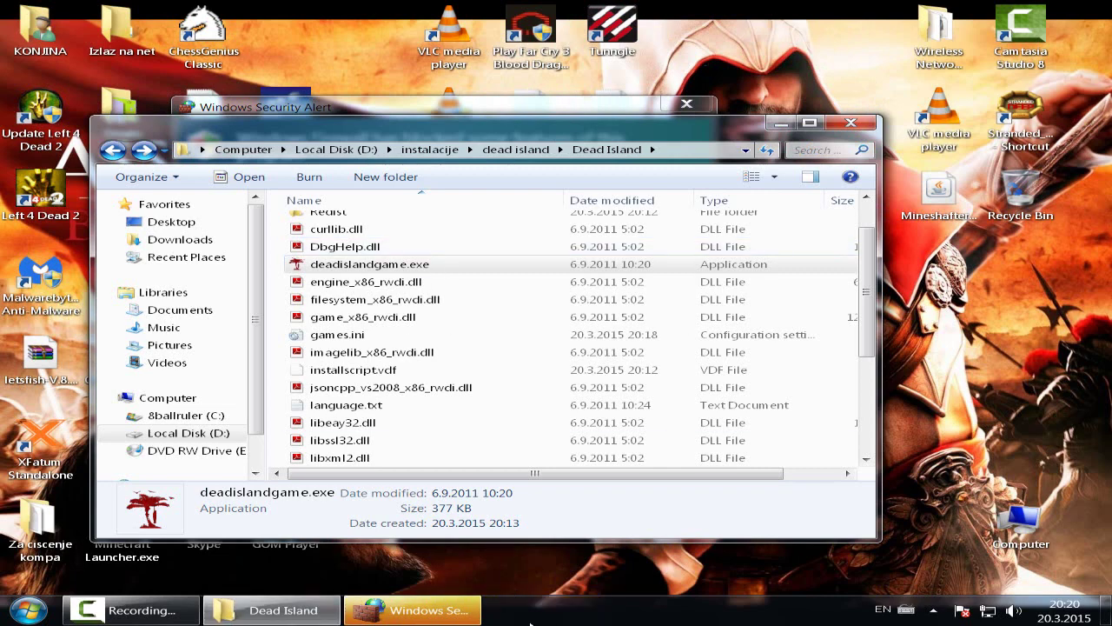
{"action": "left_click", "coordinate": [426, 611]}
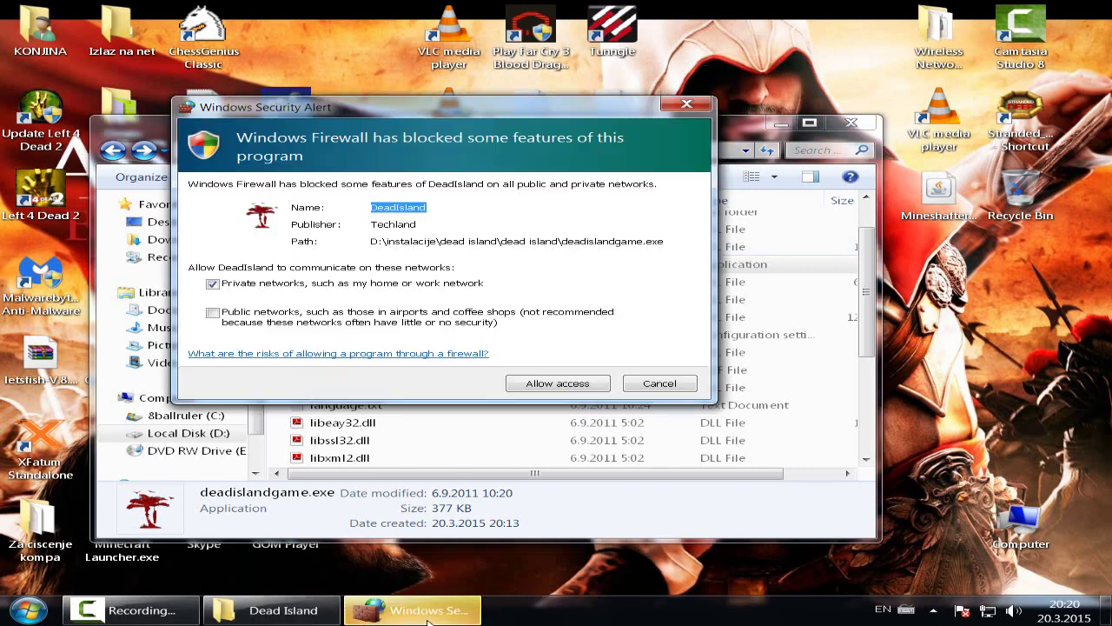
{"action": "left_click", "coordinate": [561, 388]}
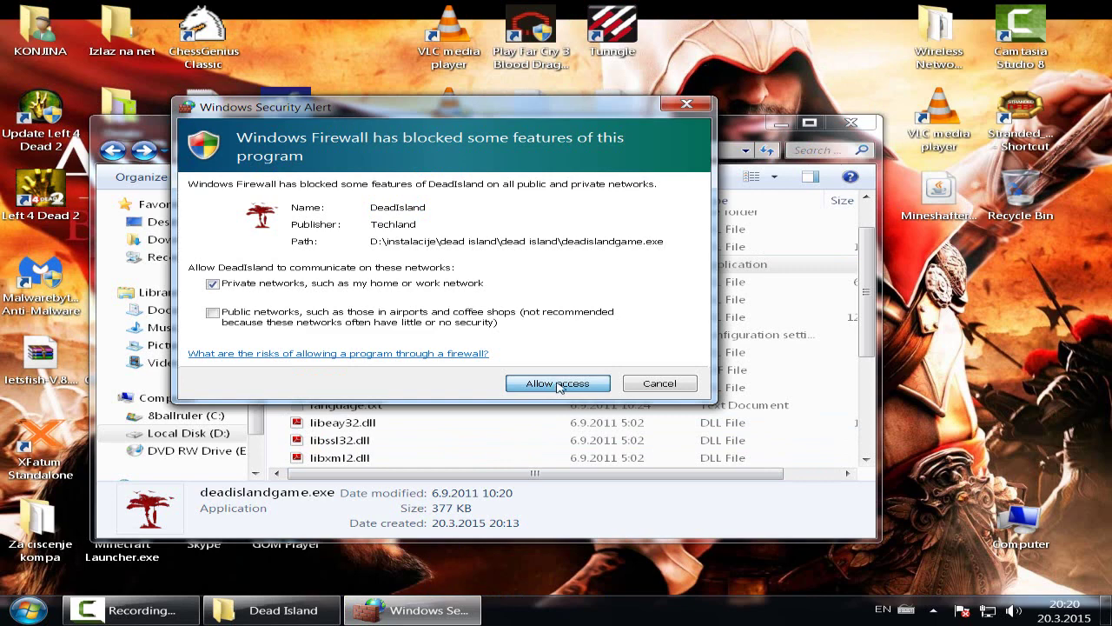
{"action": "left_click", "coordinate": [557, 385]}
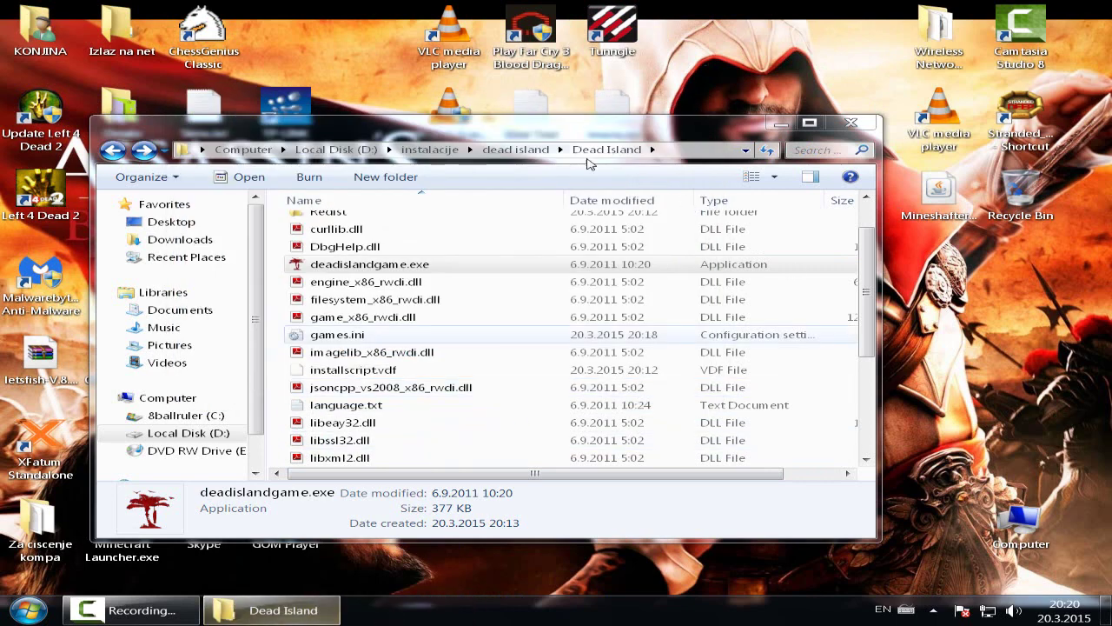
Move the game folder window up slightly and run deadislandgame.exe as administrator.
{"action": "left_click_drag", "start_coordinate": [520, 124], "coordinate": [513, 96]}
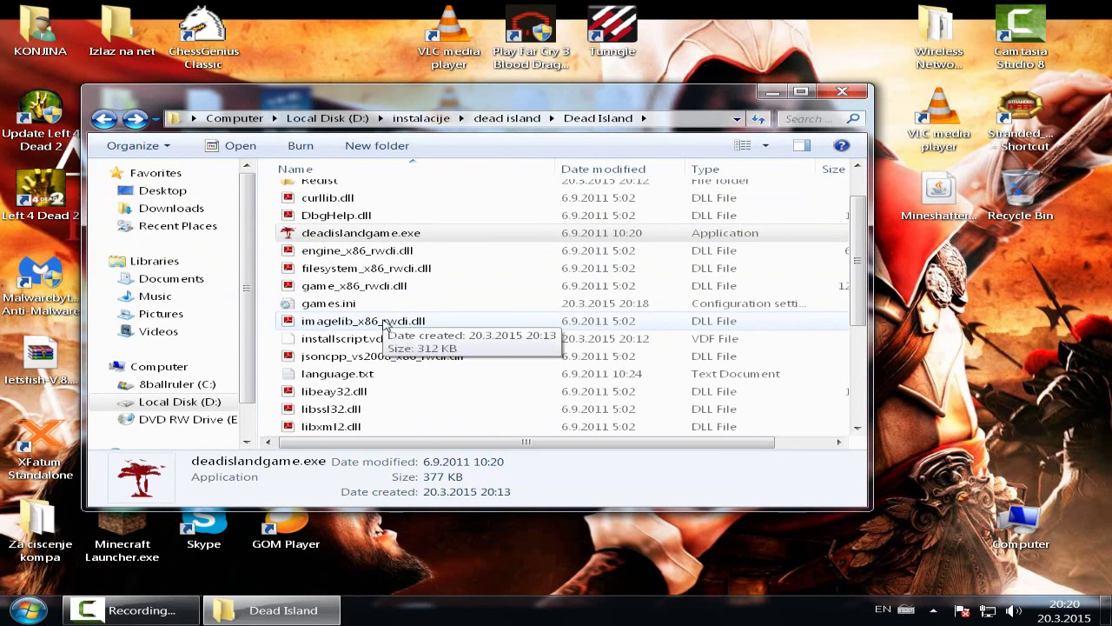
{"action": "right_click", "coordinate": [359, 239]}
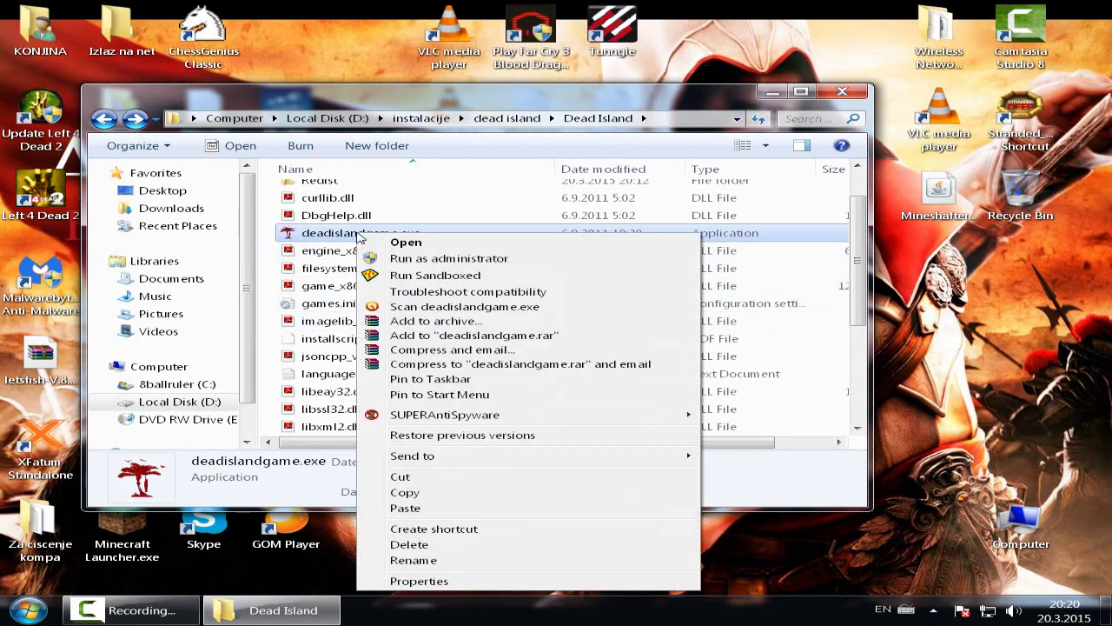
{"action": "left_click", "coordinate": [446, 261]}
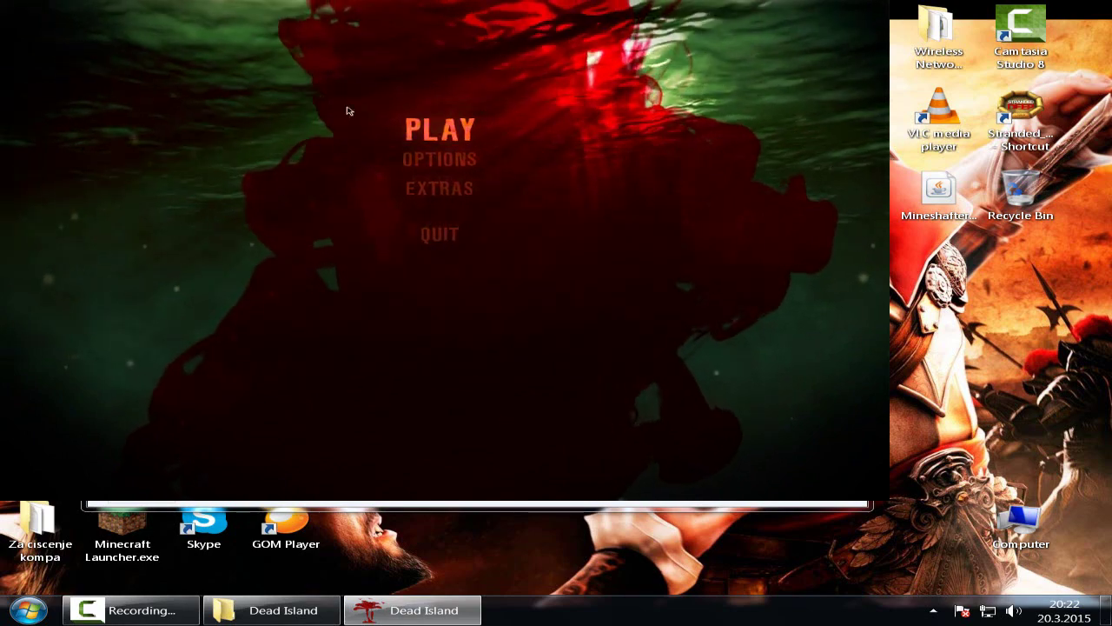
Start a new Dead Island game with Purna as the chosen character.
{"action": "left_click", "coordinate": [452, 132]}
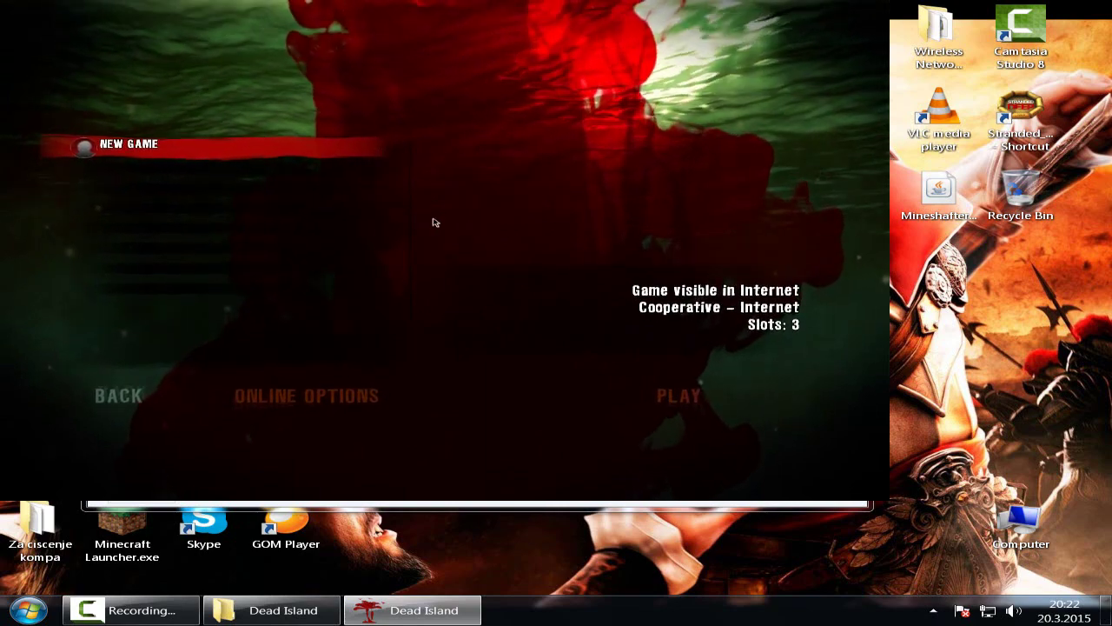
{"action": "left_click", "coordinate": [674, 397]}
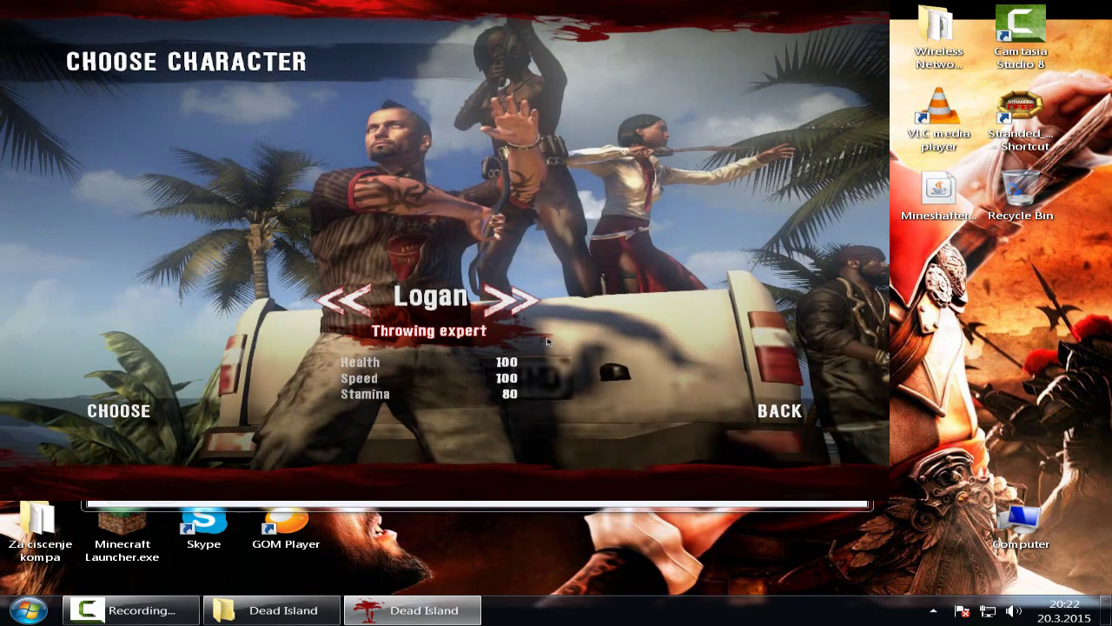
{"action": "left_click", "coordinate": [511, 297]}
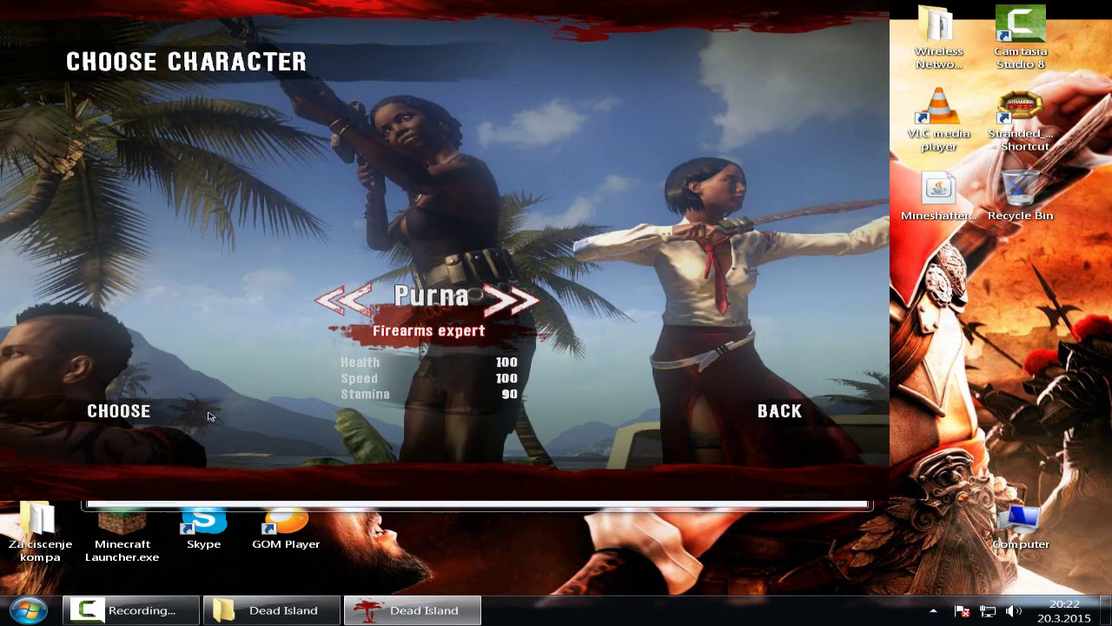
{"action": "left_click", "coordinate": [139, 414]}
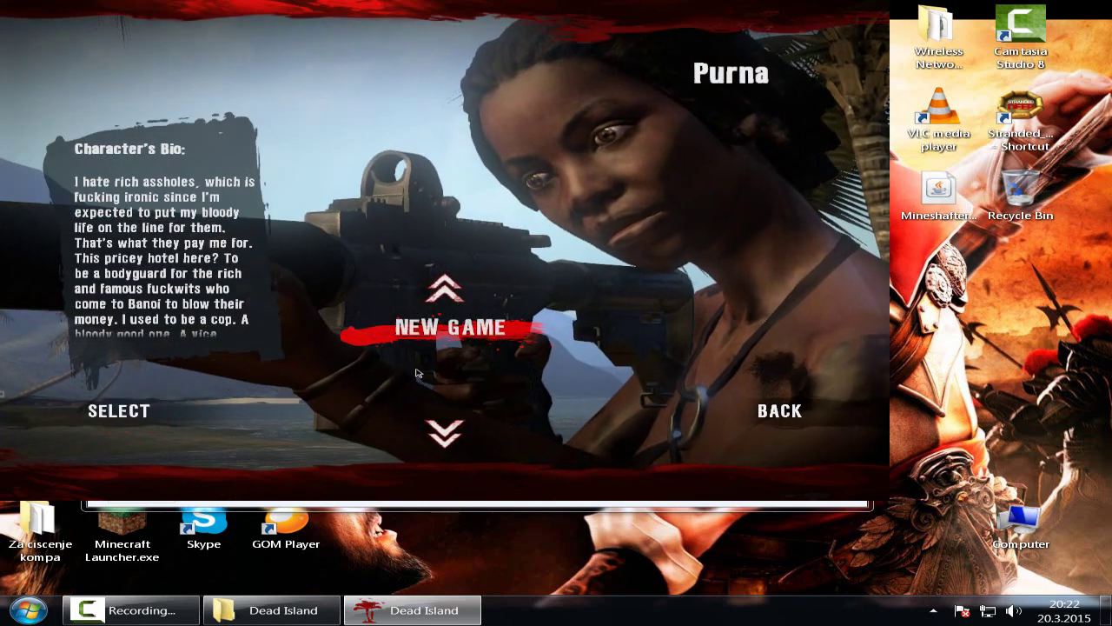
{"action": "left_click", "coordinate": [451, 328]}
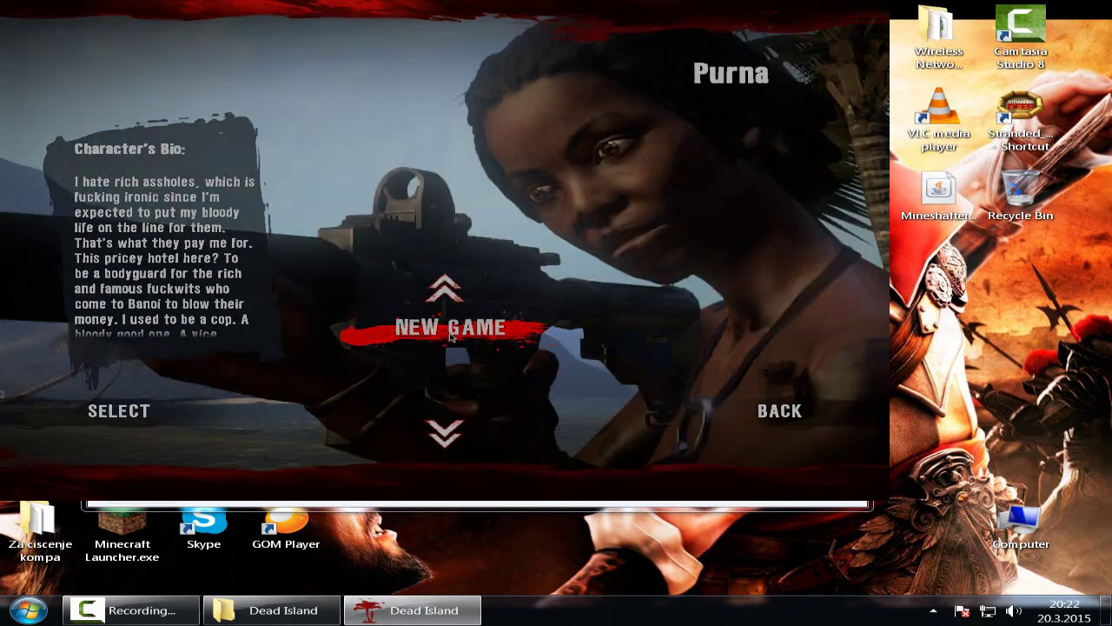